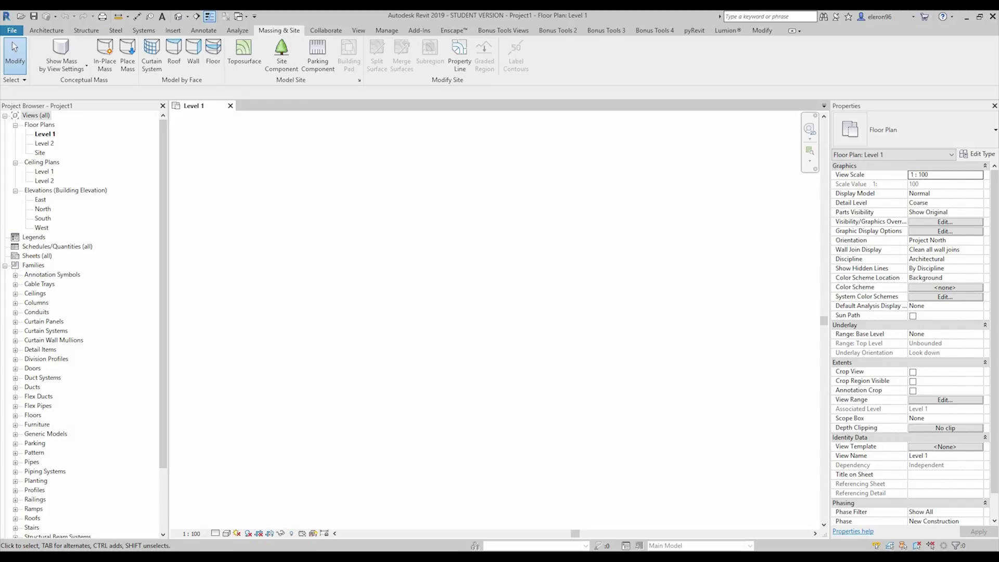
Step: Open the Site floor plan view
{"action": "left_click", "coordinate": [45, 31]}
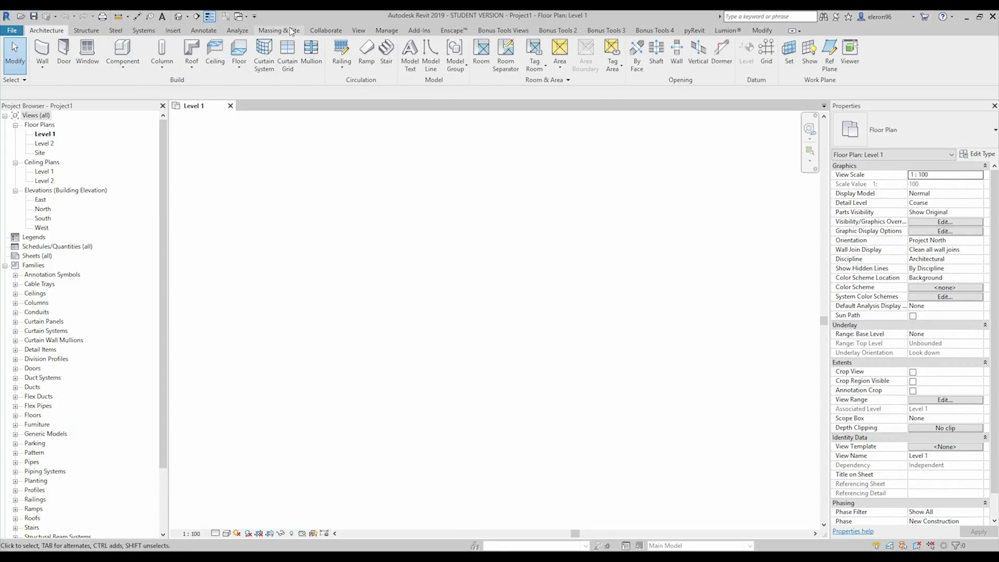
{"action": "left_click", "coordinate": [277, 32]}
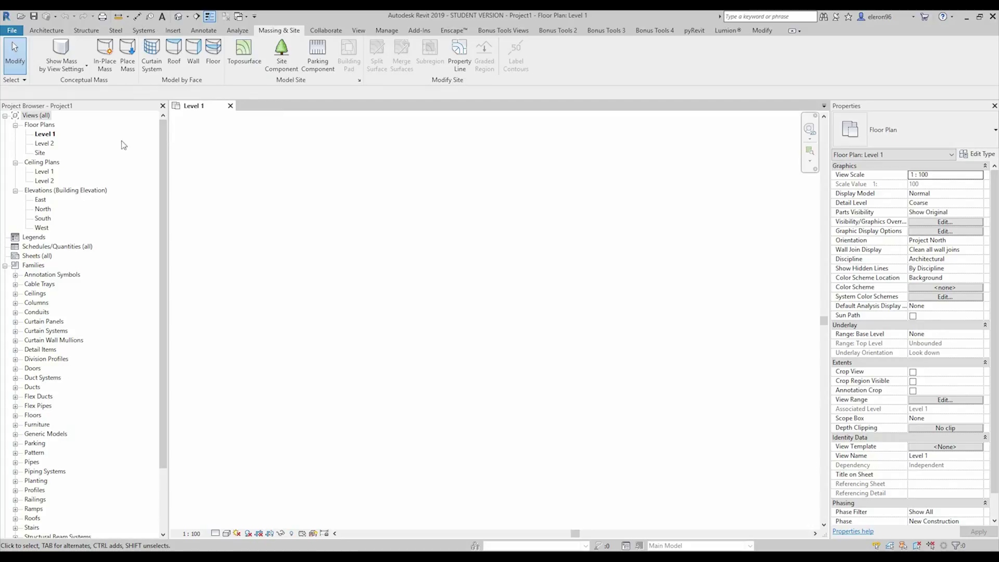
{"action": "double_click", "coordinate": [41, 153]}
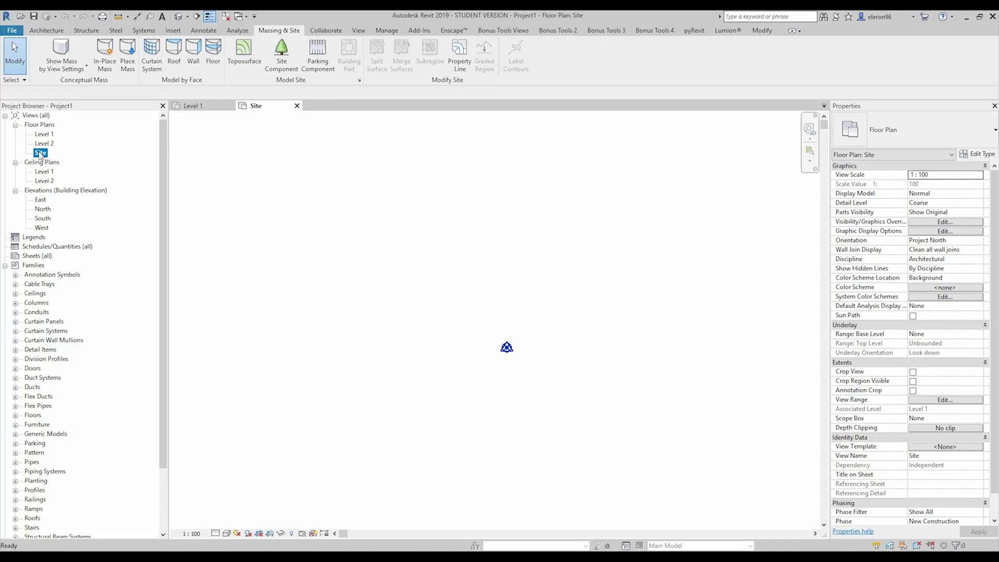
Step: Start a toposurface and place six points at elevation 0 in a closed hexagonal outline beside the project base point
{"action": "mouse_move", "coordinate": [507, 315]}
{"action": "middle_mouse_down"}
{"action": "mouse_move", "coordinate": [446, 337]}
{"action": "mouse_move", "coordinate": [395, 328]}
{"action": "middle_mouse_up"}
{"action": "left_click", "coordinate": [250, 64]}
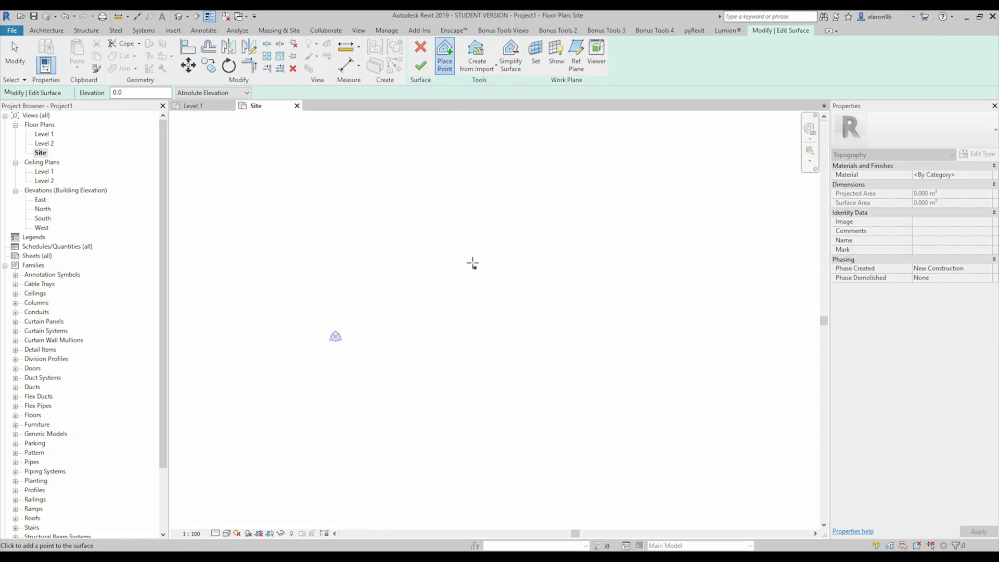
{"action": "left_click", "coordinate": [471, 260]}
{"action": "left_click", "coordinate": [428, 368]}
{"action": "left_click", "coordinate": [516, 420]}
{"action": "left_click", "coordinate": [660, 427]}
{"action": "left_click", "coordinate": [719, 340]}
{"action": "left_click", "coordinate": [668, 250]}
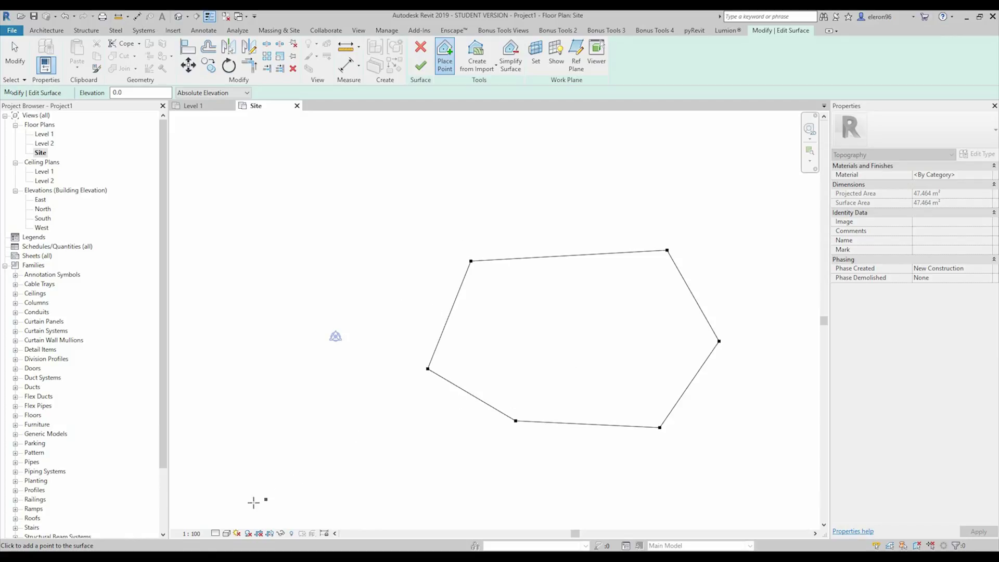
Step: Set the Site view's visual style to Consistent Colors
{"action": "left_click", "coordinate": [226, 533]}
{"action": "left_click", "coordinate": [249, 501]}
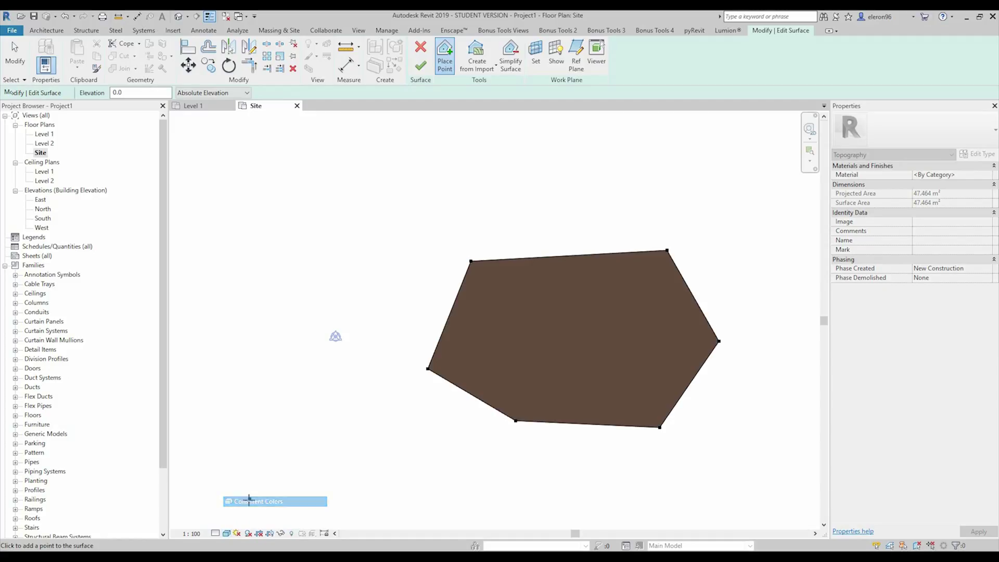
{"action": "middle_click_drag", "start_coordinate": [471, 401], "coordinate": [391, 417]}
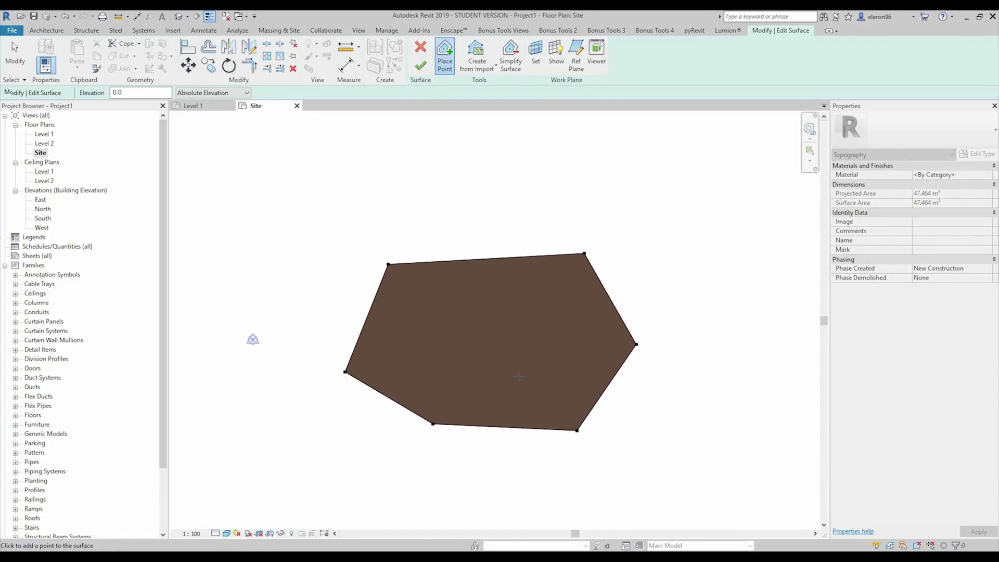
{"action": "mouse_move", "coordinate": [519, 376]}
{"action": "middle_mouse_down"}
{"action": "mouse_move", "coordinate": [513, 384]}
{"action": "mouse_move", "coordinate": [438, 371]}
{"action": "middle_mouse_up"}
Step: Place six surface points at absolute elevation 10000 around the west, north and east sides of the flat hexagon
{"action": "middle_click_drag", "start_coordinate": [517, 217], "coordinate": [341, 210]}
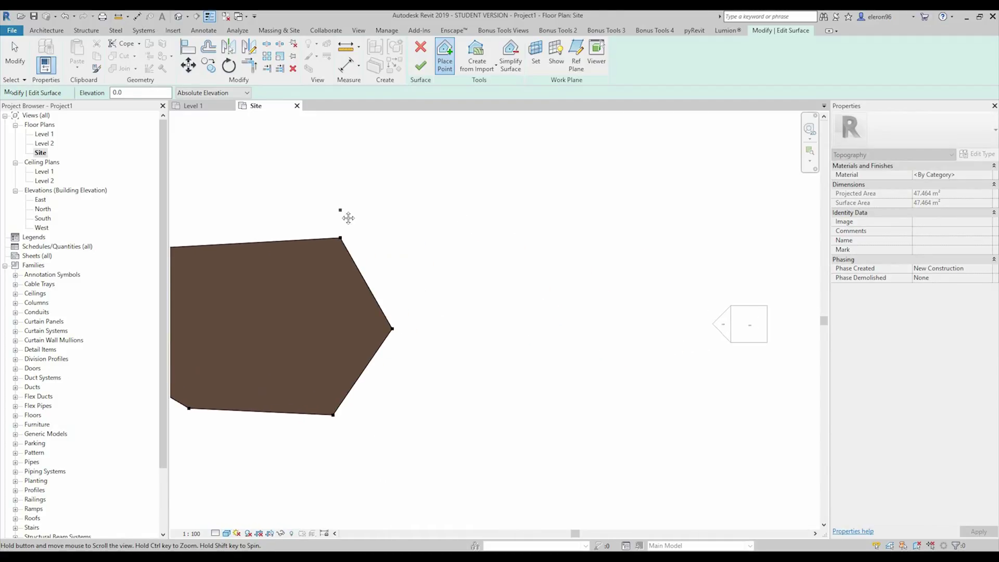
{"action": "scroll", "coordinate": [431, 261], "scroll_direction": "down", "scroll_amount": 2}
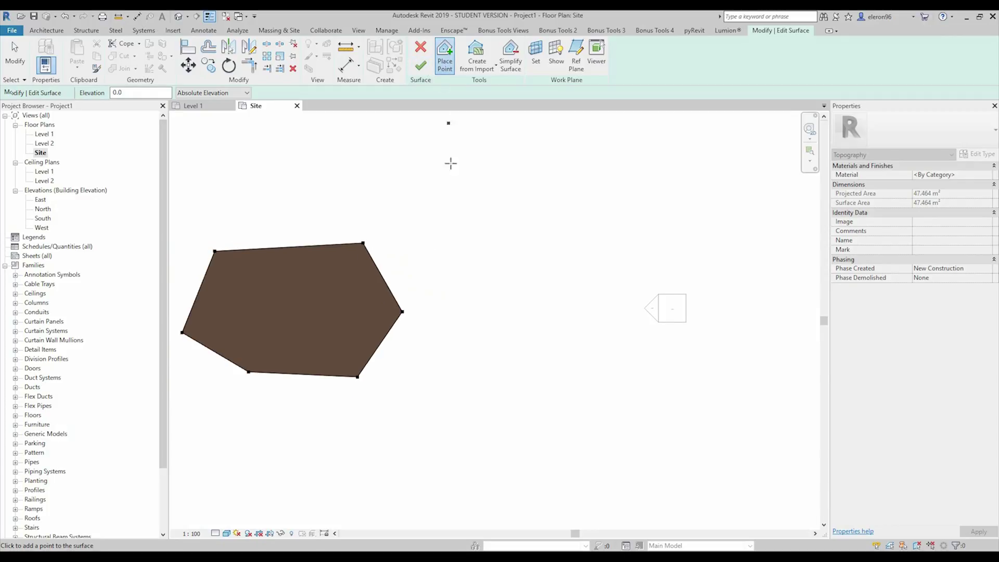
{"action": "mouse_move", "coordinate": [404, 232]}
{"action": "middle_mouse_down"}
{"action": "mouse_move", "coordinate": [348, 261]}
{"action": "mouse_move", "coordinate": [373, 199]}
{"action": "middle_mouse_up"}
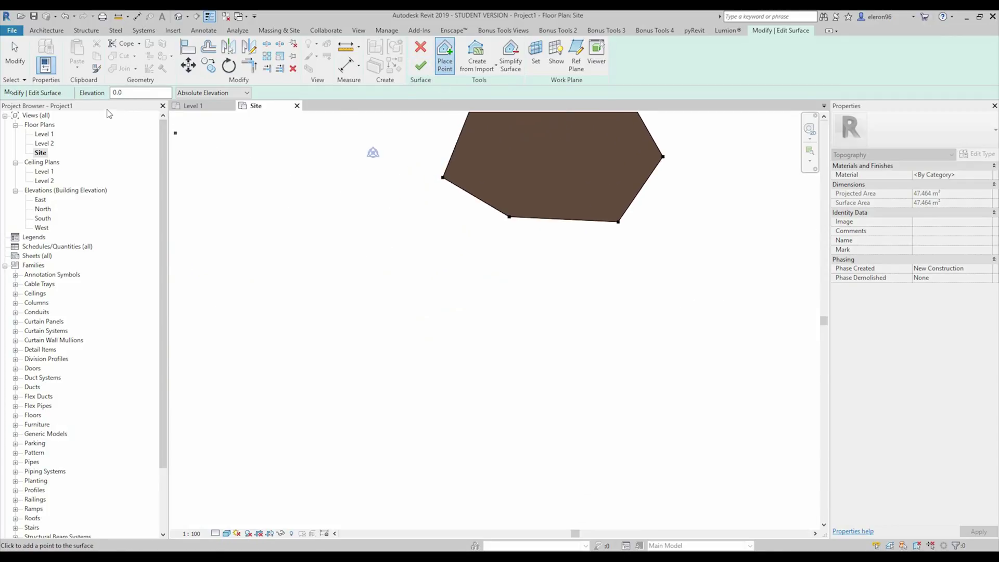
{"action": "key", "text": "Tab"}
{"action": "type", "text": "10000"}
{"action": "middle_click_drag", "start_coordinate": [358, 269], "coordinate": [423, 248]}
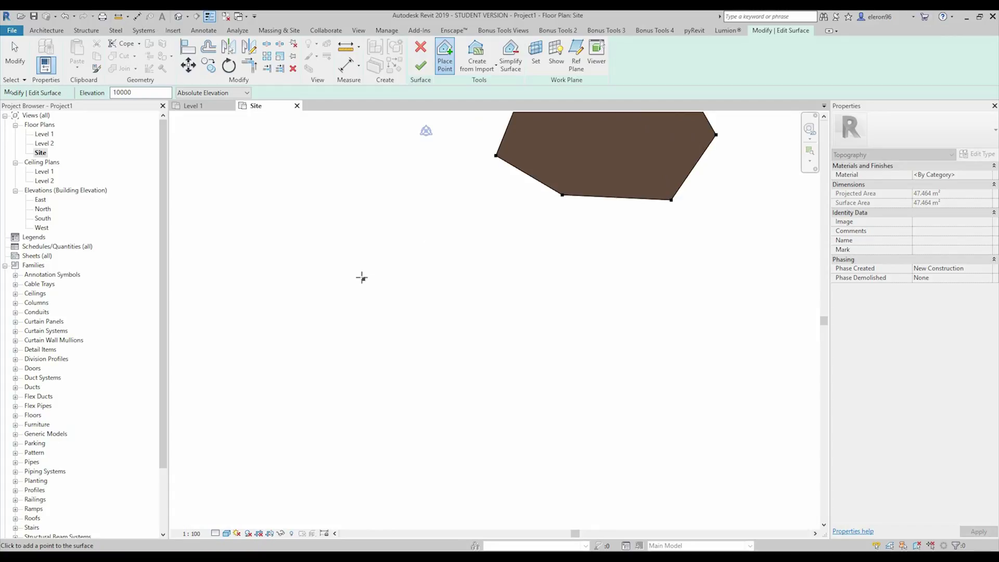
{"action": "left_click", "coordinate": [355, 271]}
{"action": "middle_click_drag", "start_coordinate": [522, 261], "coordinate": [497, 342]}
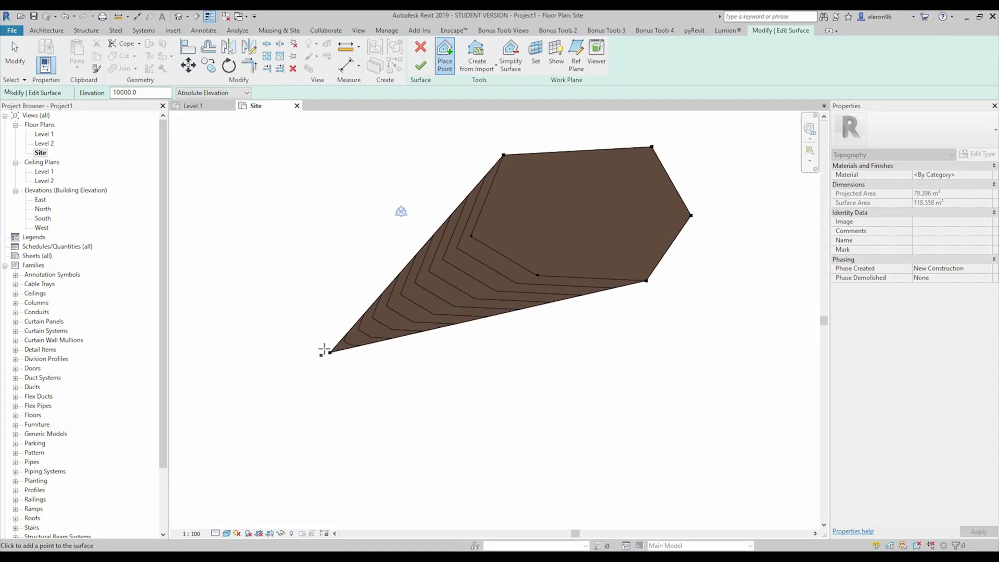
{"action": "left_click", "coordinate": [328, 179]}
{"action": "middle_click_drag", "start_coordinate": [347, 160], "coordinate": [372, 276]}
{"action": "left_click", "coordinate": [425, 173]}
{"action": "middle_click_drag", "start_coordinate": [448, 241], "coordinate": [384, 350]}
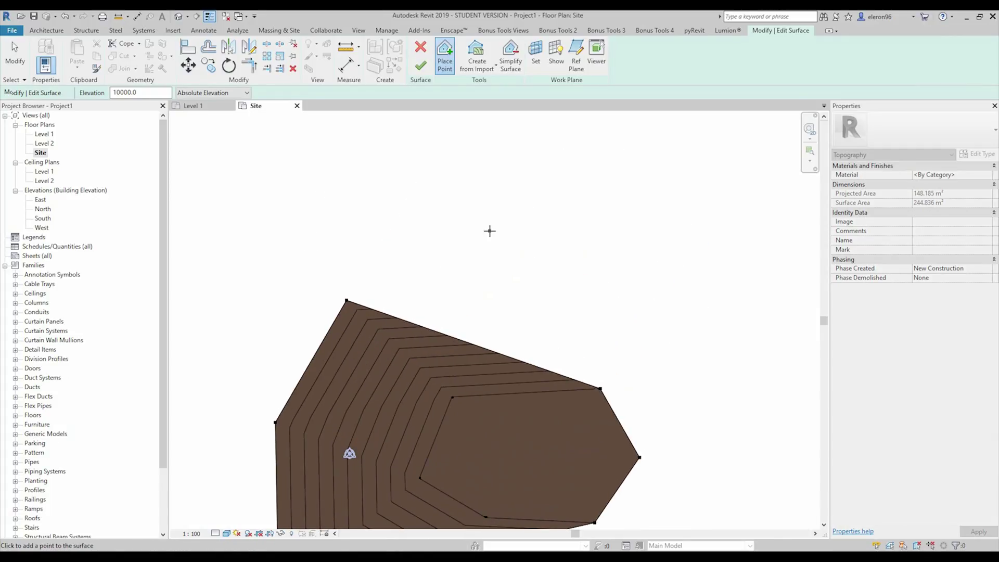
{"action": "left_click", "coordinate": [489, 230]}
{"action": "scroll", "coordinate": [553, 323], "scroll_direction": "down", "scroll_amount": 2}
{"action": "left_click", "coordinate": [644, 235]}
{"action": "left_click", "coordinate": [701, 339]}
Step: Place three surface points at absolute elevation 15000 along the south side and end point placement
{"action": "middle_click_drag", "start_coordinate": [548, 436], "coordinate": [560, 310]}
{"action": "double_click", "coordinate": [150, 90]}
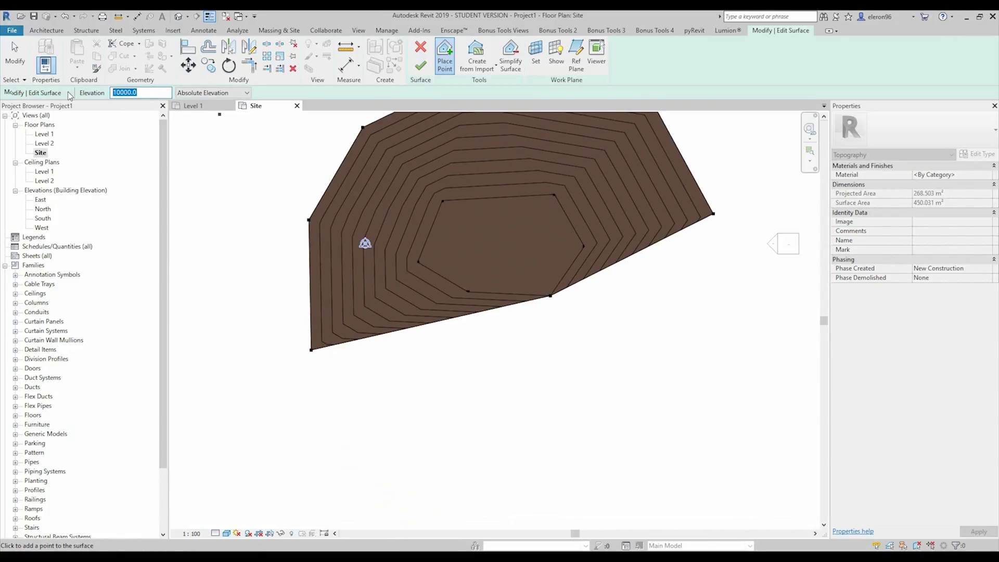
{"action": "type", "text": "15000"}
{"action": "left_click", "coordinate": [695, 351]}
{"action": "left_click", "coordinate": [548, 419]}
{"action": "left_click", "coordinate": [397, 448]}
{"action": "middle_click_drag", "start_coordinate": [397, 448], "coordinate": [497, 451]}
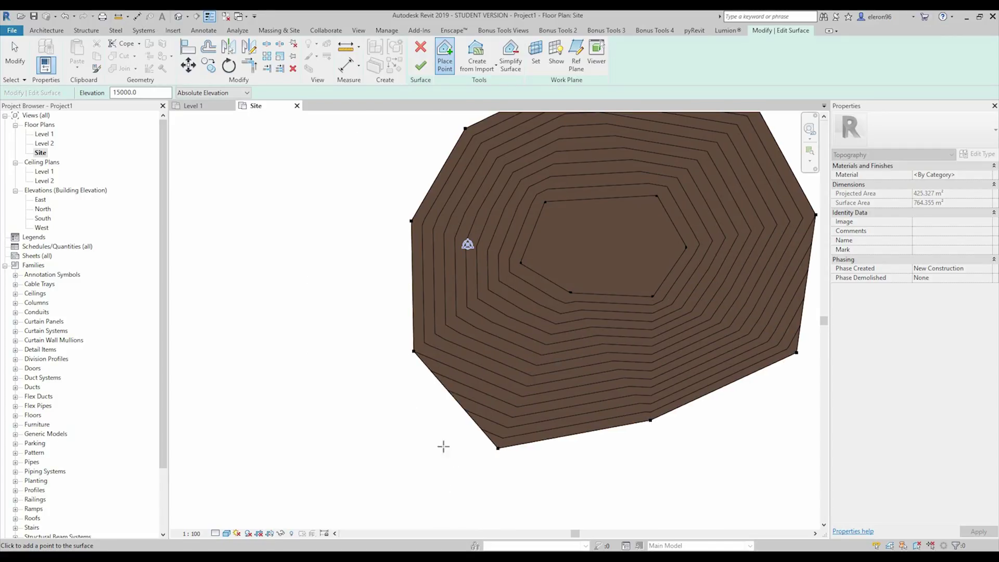
{"action": "scroll", "coordinate": [372, 280], "scroll_direction": "down", "scroll_amount": 3}
{"action": "key", "text": "Escape"}
Step: Check the elevations of individual boundary and interior points of the surface
{"action": "left_click_drag", "start_coordinate": [423, 419], "coordinate": [463, 411]}
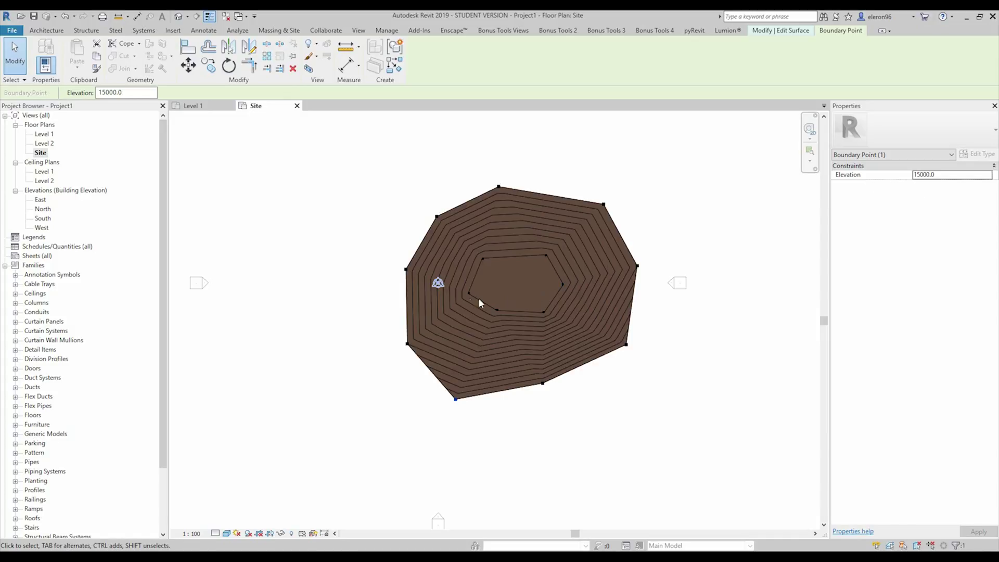
{"action": "left_click_drag", "start_coordinate": [490, 294], "coordinate": [503, 317]}
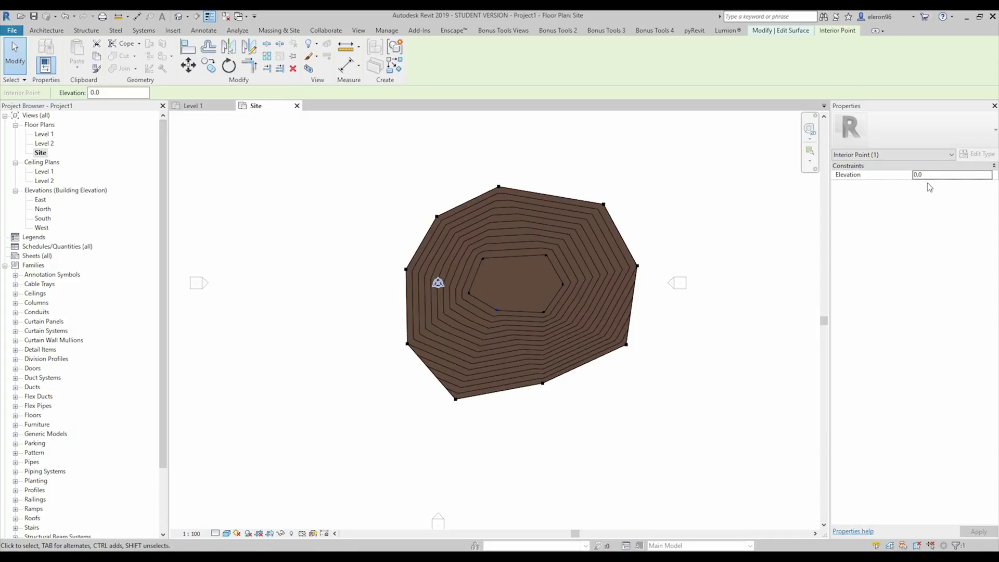
{"action": "left_click_drag", "start_coordinate": [422, 444], "coordinate": [494, 394]}
Step: Set the elevation of the southwest 10000 boundary point to 12000
{"action": "left_click_drag", "start_coordinate": [358, 384], "coordinate": [430, 338]}
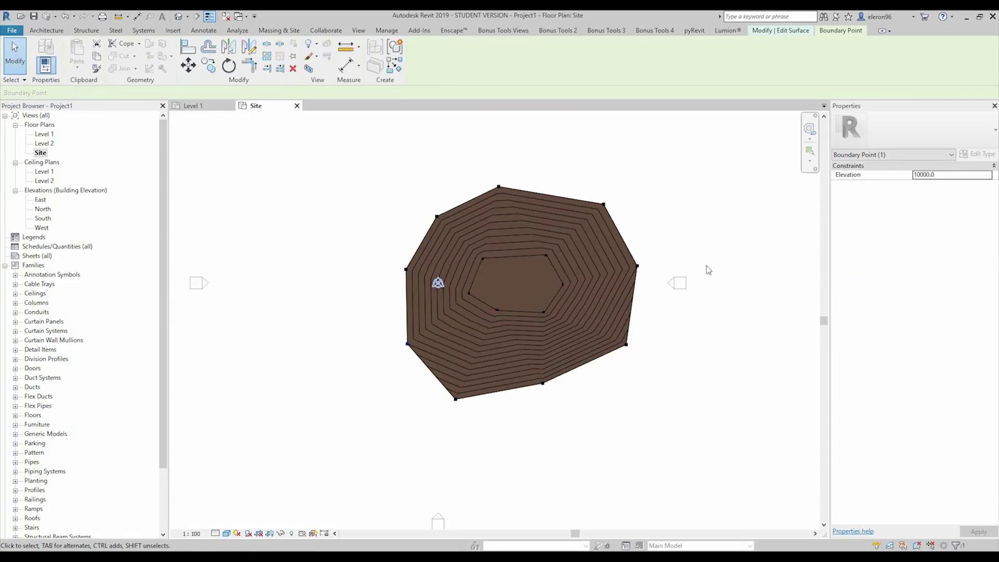
{"action": "left_click", "coordinate": [946, 177]}
{"action": "type", "text": "12000.0"}
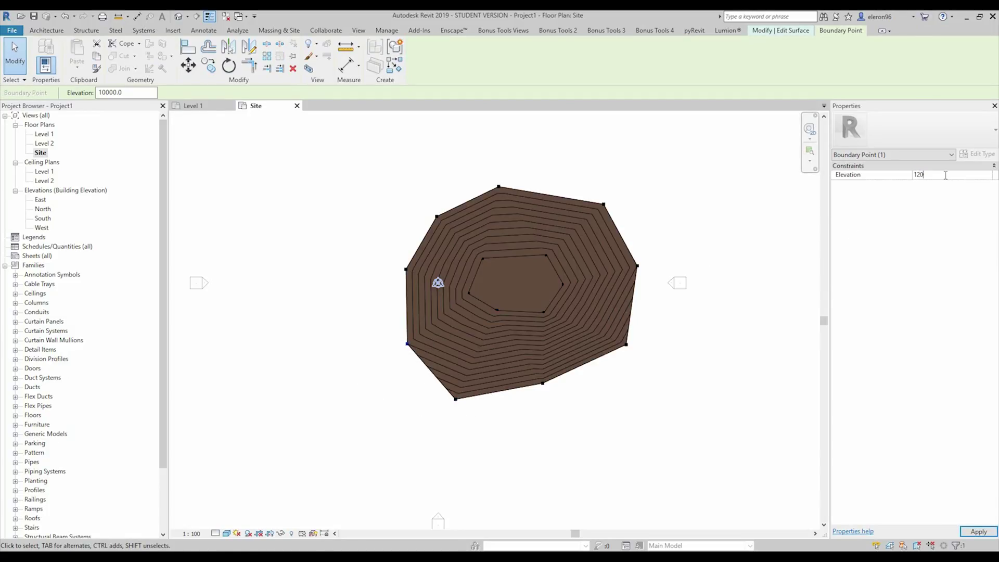
{"action": "left_click", "coordinate": [524, 423]}
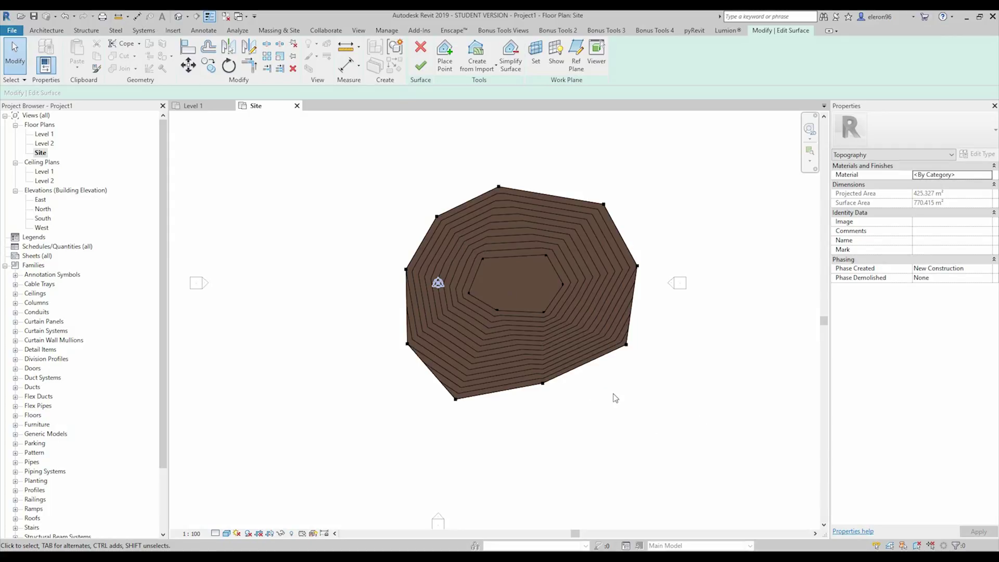
Step: Open the default 3D view and set its visual style to Consistent Colors
{"action": "left_click", "coordinate": [181, 18]}
{"action": "middle_click_drag", "start_coordinate": [491, 263], "coordinate": [422, 384], "text": "shift"}
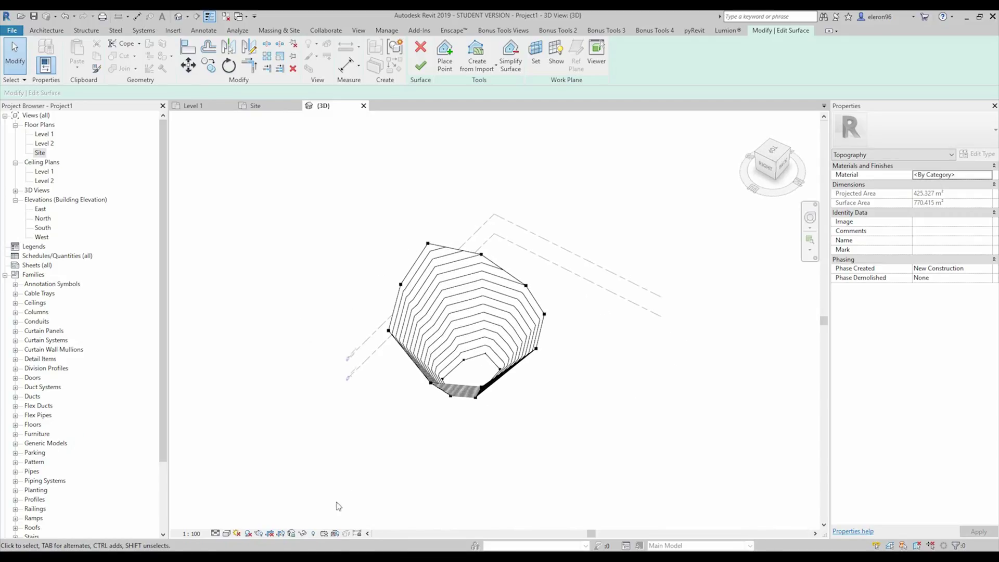
{"action": "left_click", "coordinate": [227, 534]}
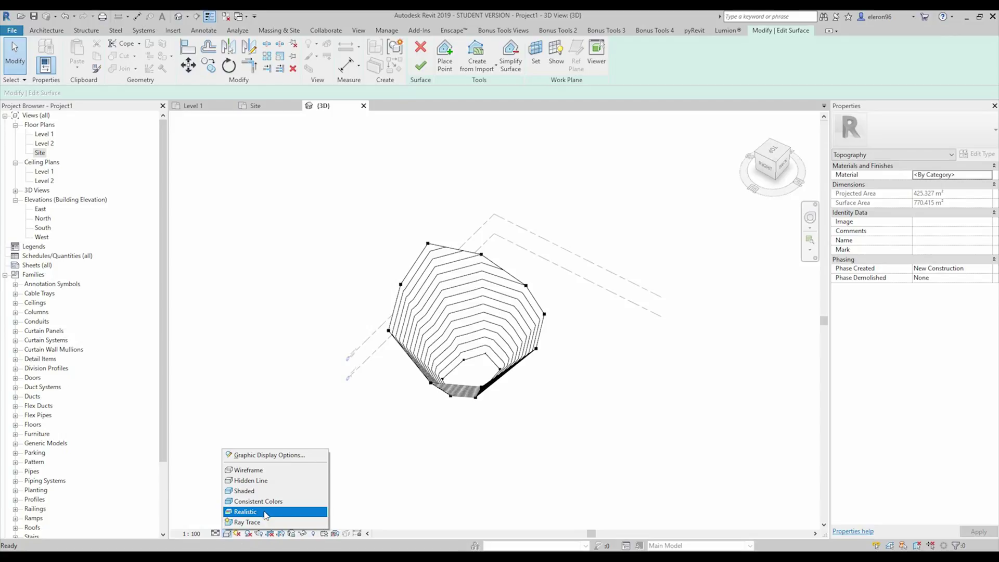
{"action": "left_click", "coordinate": [263, 501]}
{"action": "middle_click_drag", "start_coordinate": [601, 416], "coordinate": [484, 300], "text": "shift"}
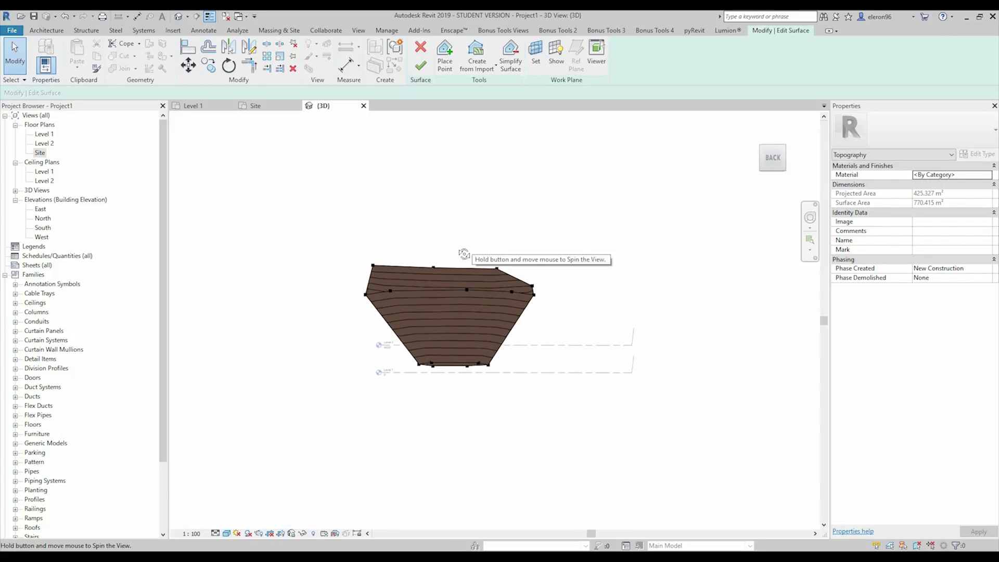
Step: Select the six interior points of the surface and set their elevation to 20000
{"action": "middle_click_drag", "start_coordinate": [449, 259], "coordinate": [454, 340], "text": "shift"}
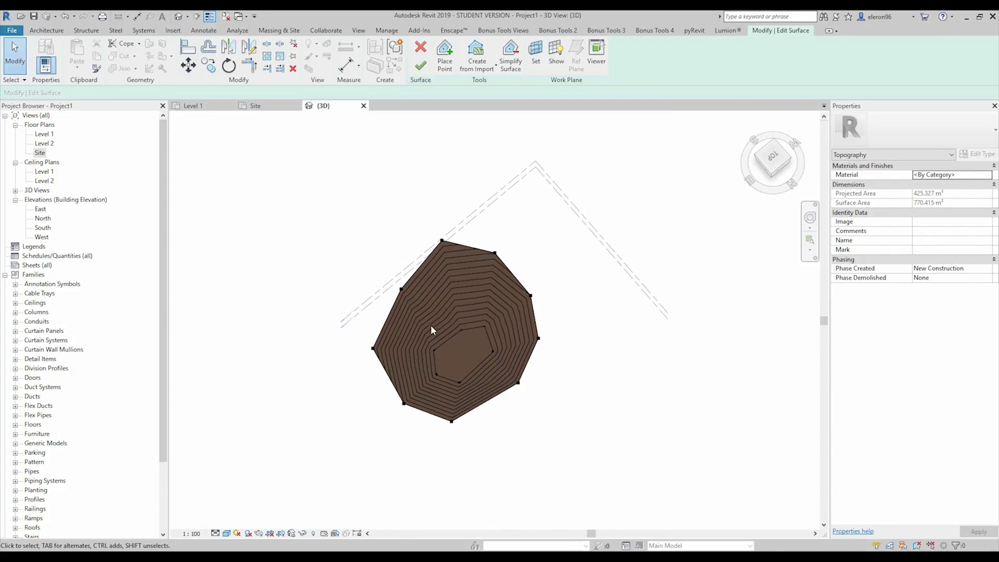
{"action": "left_click", "coordinate": [481, 315]}
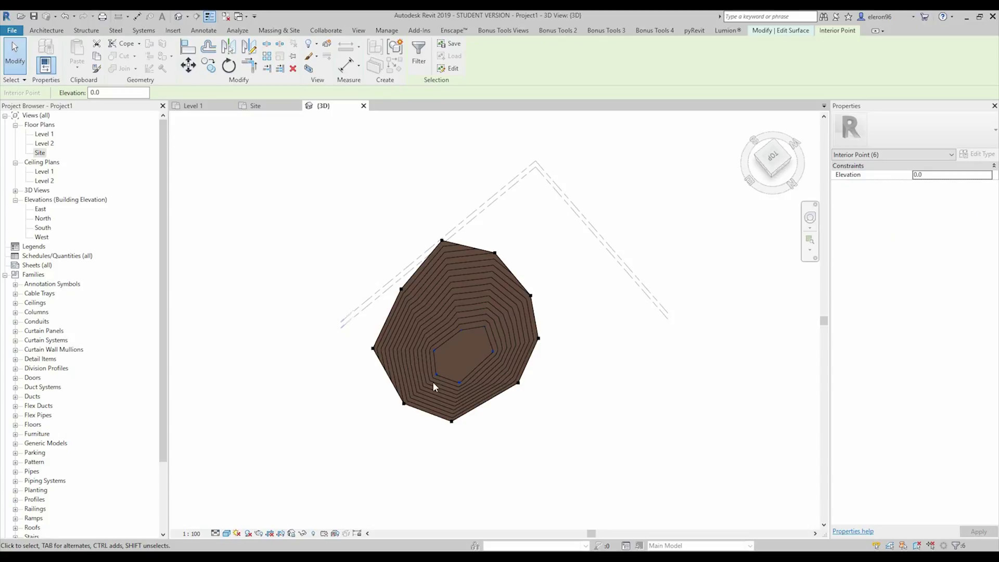
{"action": "left_click", "coordinate": [944, 176]}
{"action": "type", "text": "20000"}
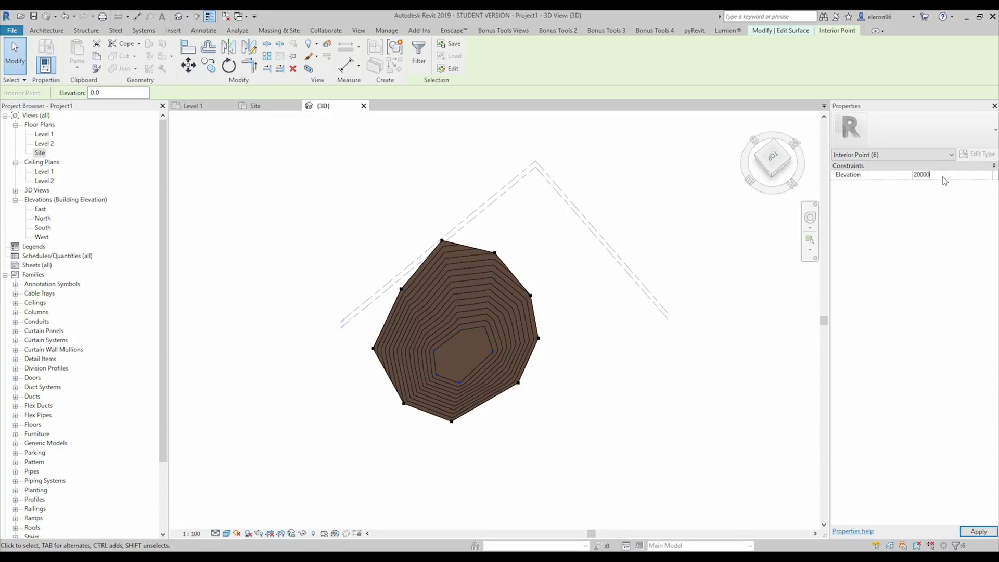
{"action": "key", "text": "Return"}
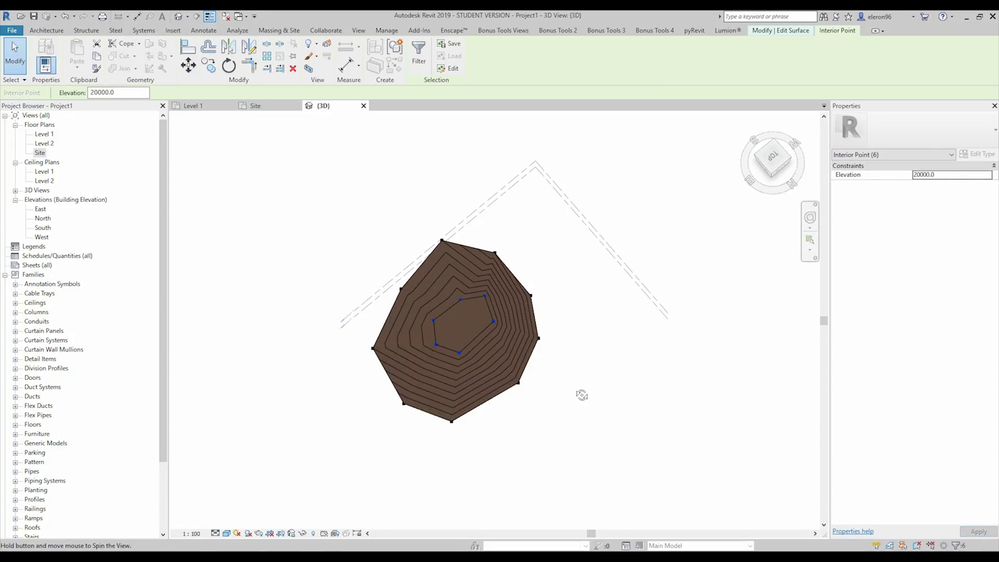
{"action": "middle_click_drag", "start_coordinate": [582, 395], "coordinate": [515, 337], "text": "shift"}
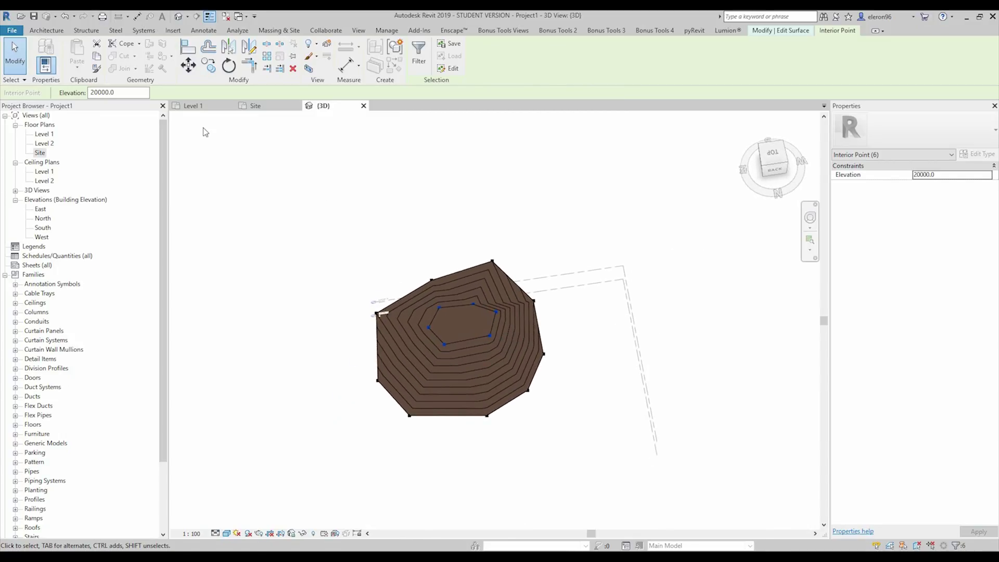
Step: In the Site plan, place a ring of nine surface points at elevation 0 around the existing mound
{"action": "left_click", "coordinate": [260, 107]}
{"action": "scroll", "coordinate": [526, 302], "scroll_direction": "down", "scroll_amount": 3}
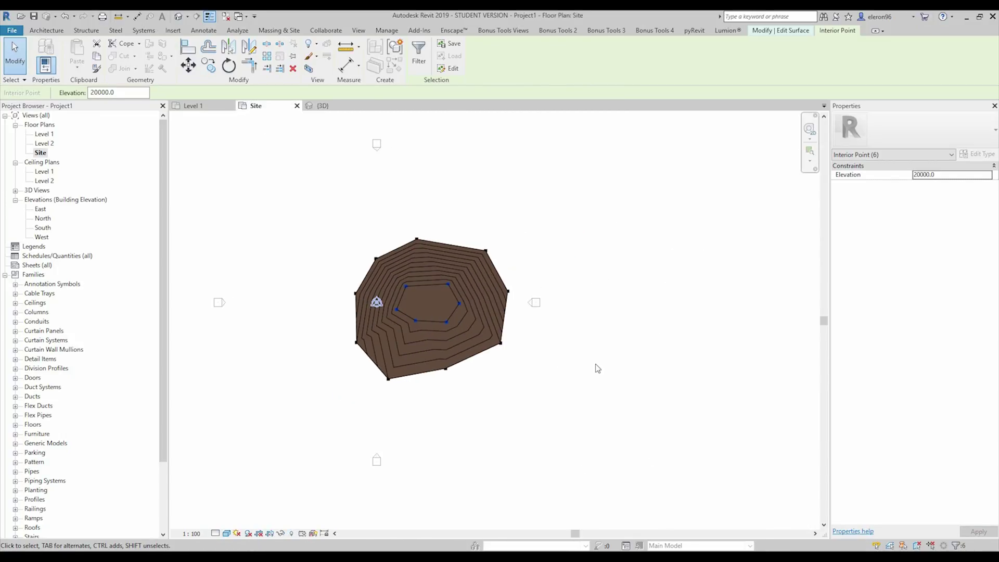
{"action": "key", "text": "Escape"}
{"action": "middle_click_drag", "start_coordinate": [526, 352], "coordinate": [528, 350]}
{"action": "left_click", "coordinate": [445, 52]}
{"action": "middle_click_drag", "start_coordinate": [408, 189], "coordinate": [437, 164]}
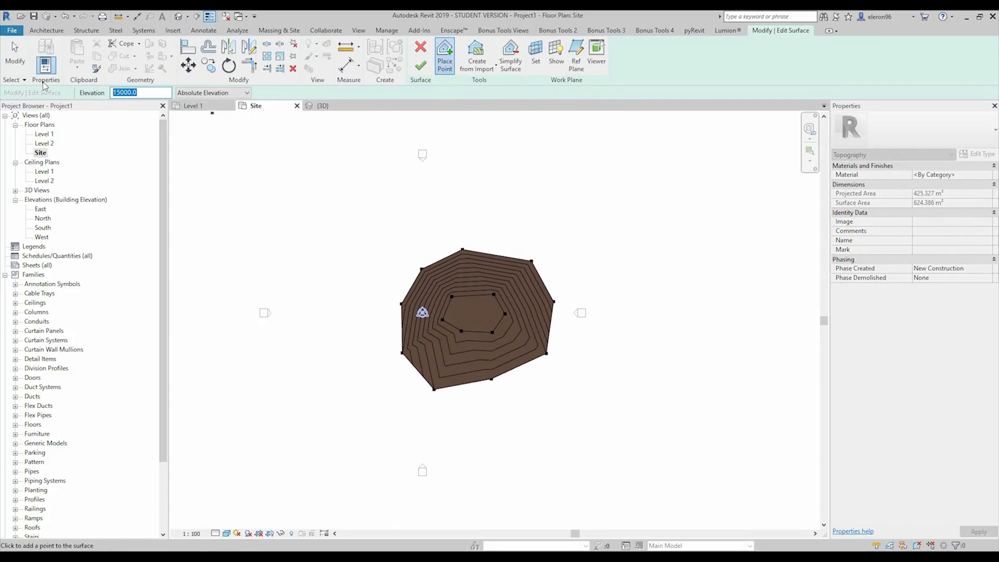
{"action": "type", "text": "0.0"}
{"action": "left_click", "coordinate": [306, 342]}
{"action": "left_click", "coordinate": [383, 227]}
{"action": "left_click", "coordinate": [486, 172]}
{"action": "left_click", "coordinate": [641, 207]}
{"action": "left_click", "coordinate": [686, 298]}
{"action": "left_click", "coordinate": [687, 388]}
{"action": "left_click", "coordinate": [636, 445]}
{"action": "left_click", "coordinate": [502, 491]}
{"action": "left_click", "coordinate": [339, 508]}
Step: Place a second, wider ring of elevation 0 points around the mound to form flat ground and end point placement
{"action": "left_click", "coordinate": [230, 432]}
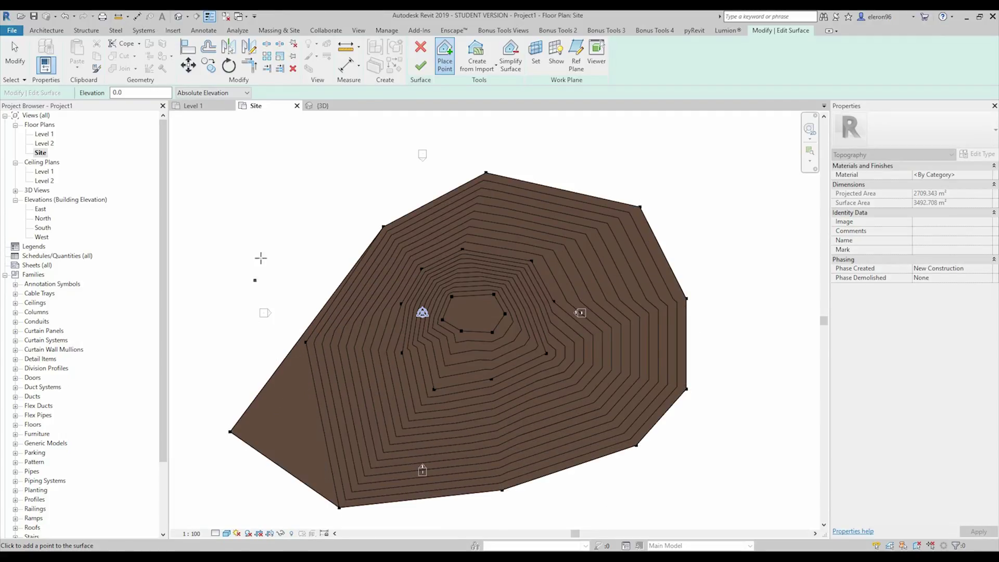
{"action": "left_click", "coordinate": [261, 253]}
{"action": "left_click", "coordinate": [338, 161]}
{"action": "left_click", "coordinate": [552, 130]}
{"action": "left_click", "coordinate": [744, 168]}
{"action": "left_click", "coordinate": [819, 293]}
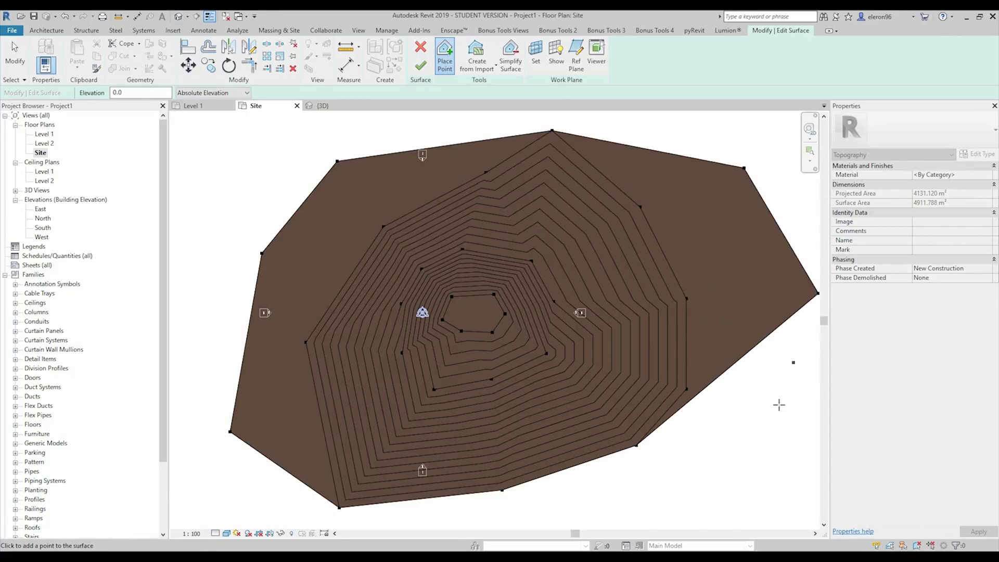
{"action": "middle_click_drag", "start_coordinate": [765, 520], "coordinate": [770, 410]}
{"action": "left_click", "coordinate": [589, 452]}
{"action": "left_click", "coordinate": [467, 489]}
{"action": "left_click", "coordinate": [301, 480]}
{"action": "left_click", "coordinate": [271, 472]}
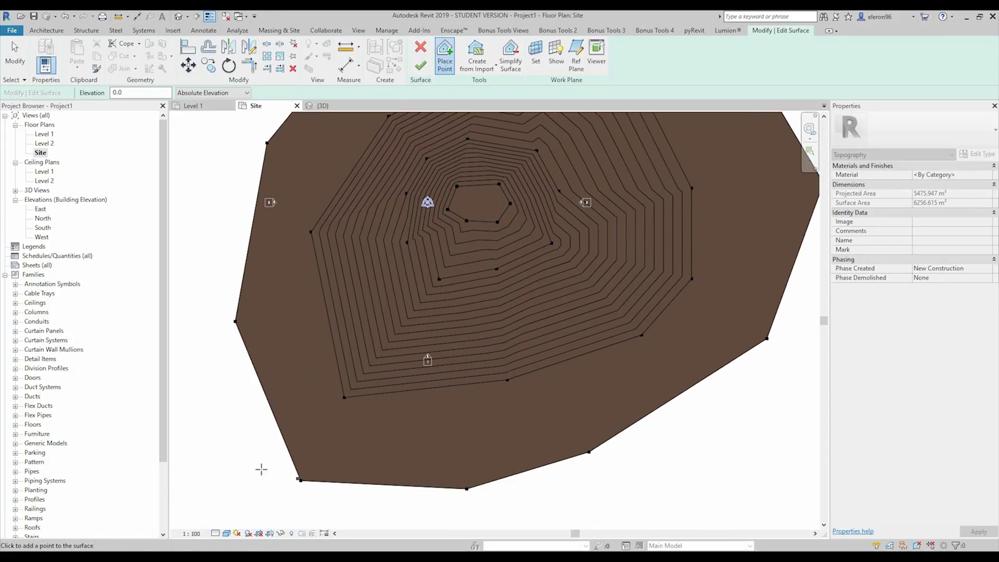
{"action": "key", "text": "Escape"}
Step: Examine the mound in the 3D view and check the options for creating a surface from an import
{"action": "left_click", "coordinate": [322, 106]}
{"action": "middle_click_drag", "start_coordinate": [407, 259], "coordinate": [614, 274], "text": "shift"}
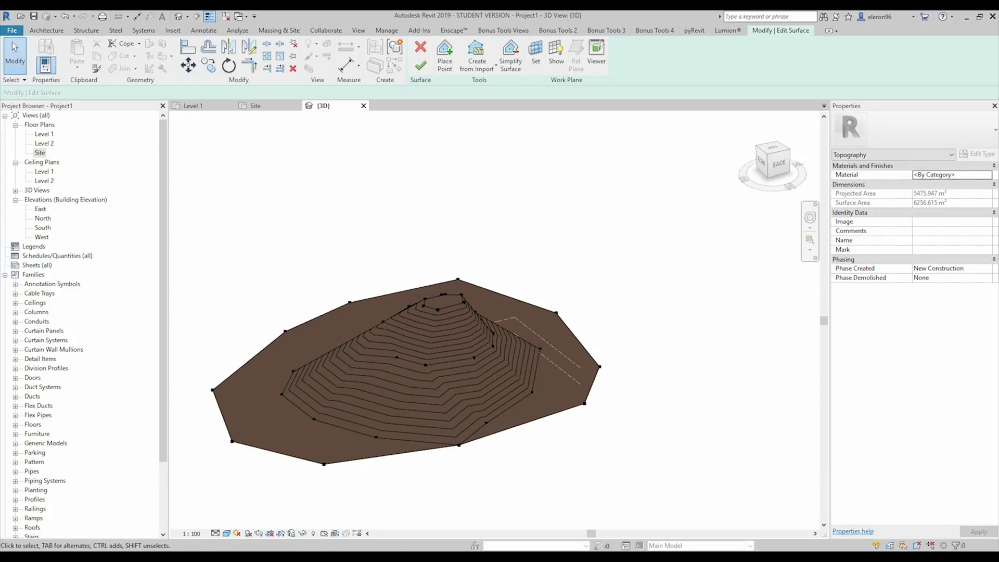
{"action": "left_click", "coordinate": [484, 65]}
{"action": "left_click", "coordinate": [561, 199]}
Step: Switch to SketchUp and examine the relief of the geolocated terrain model from low and high angles
{"action": "middle_click_drag", "start_coordinate": [676, 335], "coordinate": [649, 340]}
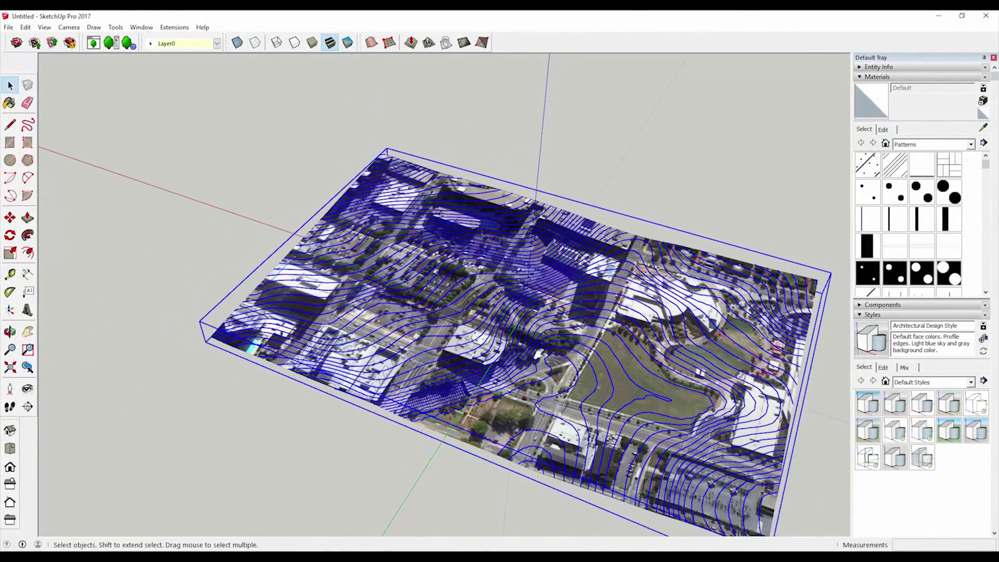
{"action": "mouse_move", "coordinate": [538, 355]}
{"action": "middle_mouse_down"}
{"action": "mouse_move", "coordinate": [547, 129]}
{"action": "mouse_move", "coordinate": [438, 141]}
{"action": "mouse_move", "coordinate": [408, 189]}
{"action": "middle_mouse_up"}
{"action": "scroll", "coordinate": [432, 295], "scroll_direction": "up", "scroll_amount": 5}
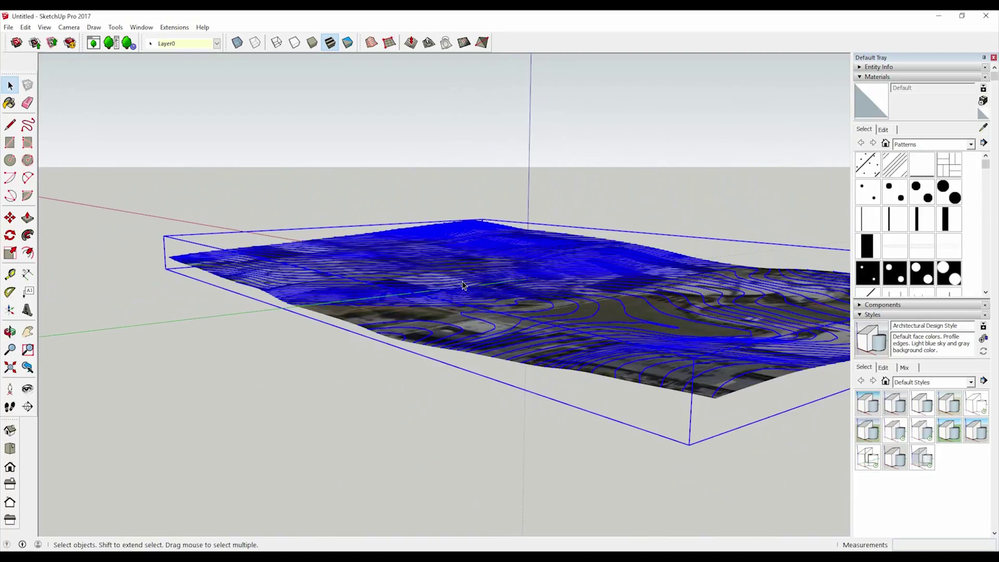
{"action": "mouse_move", "coordinate": [432, 295]}
{"action": "middle_mouse_down"}
{"action": "mouse_move", "coordinate": [522, 259]}
{"action": "mouse_move", "coordinate": [533, 286]}
{"action": "mouse_move", "coordinate": [489, 339]}
{"action": "mouse_move", "coordinate": [585, 239]}
{"action": "mouse_move", "coordinate": [744, 352]}
{"action": "mouse_move", "coordinate": [569, 241]}
{"action": "mouse_move", "coordinate": [520, 333]}
{"action": "mouse_move", "coordinate": [495, 318]}
{"action": "mouse_move", "coordinate": [503, 305]}
{"action": "middle_mouse_up"}
{"action": "left_click", "coordinate": [301, 342]}
{"action": "left_click", "coordinate": [386, 354]}
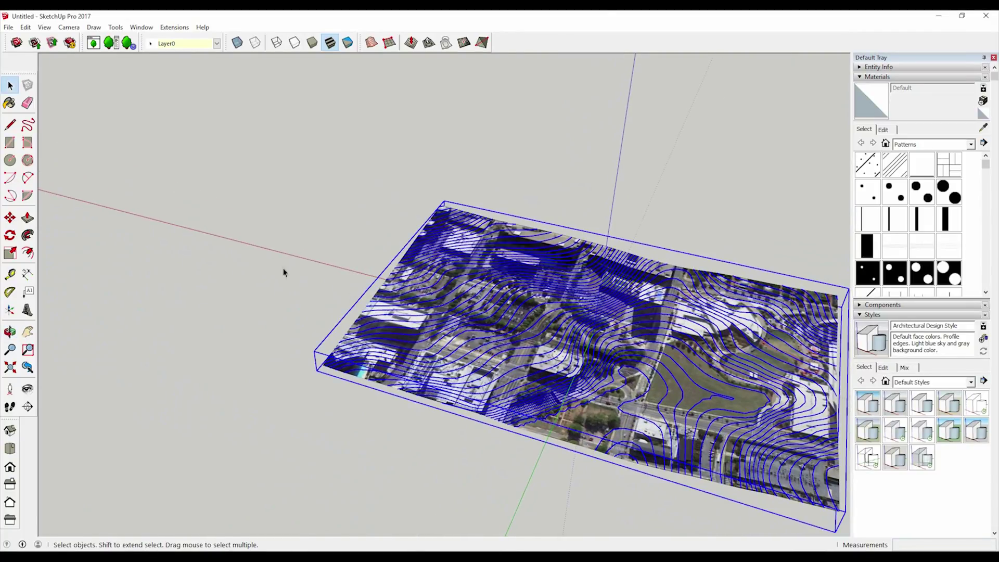
Step: Export the terrain as a 3D AutoCAD DWG file, overwriting Site.dwg in the 1-DWG folder
{"action": "left_click", "coordinate": [7, 28]}
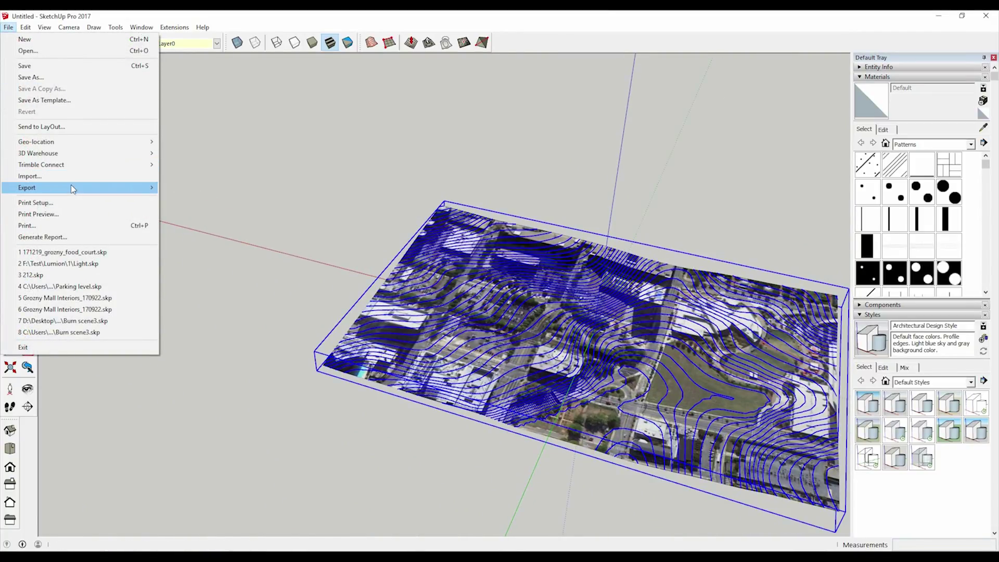
{"action": "mouse_move", "coordinate": [73, 188]}
{"action": "left_click", "coordinate": [207, 191]}
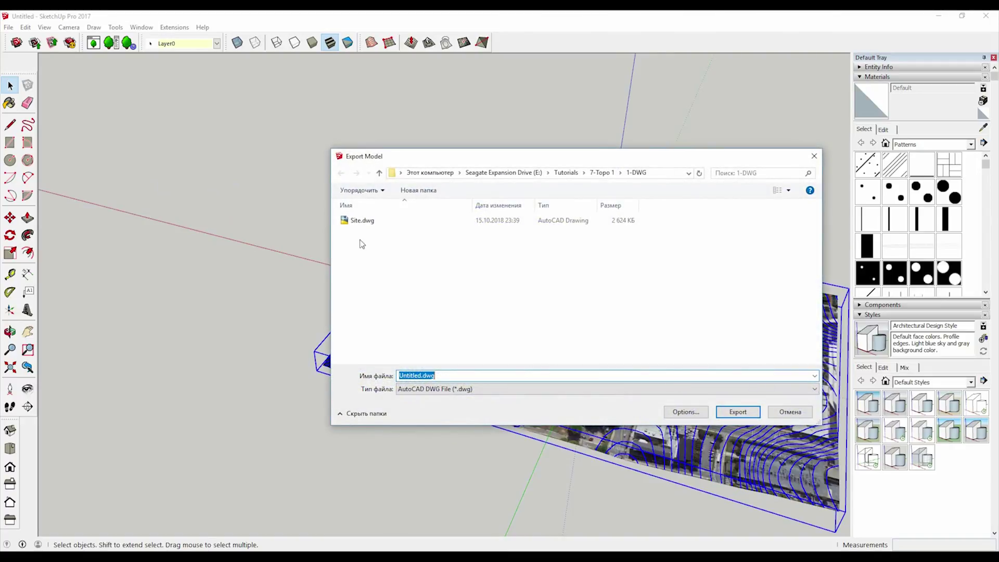
{"action": "left_click", "coordinate": [460, 396]}
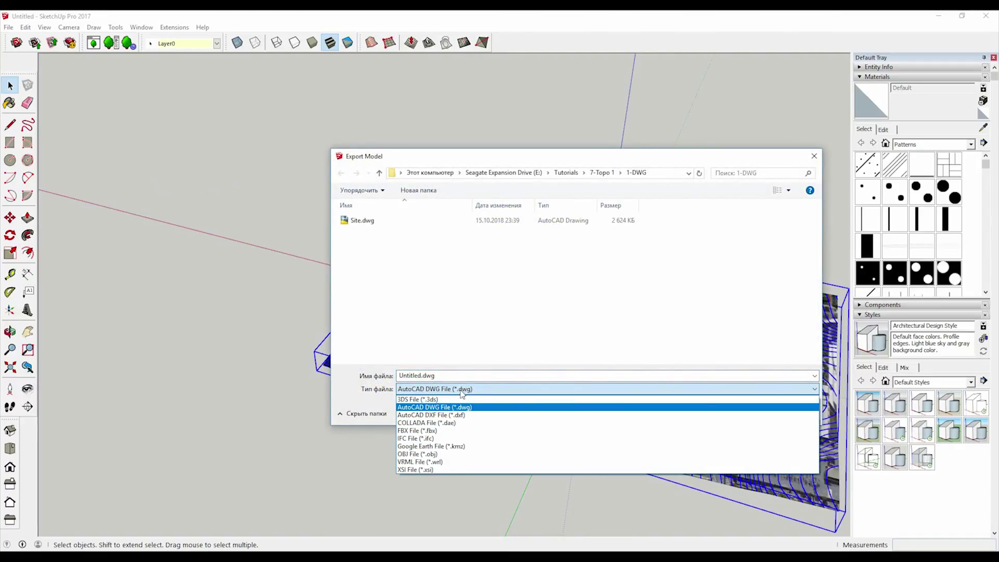
{"action": "left_click", "coordinate": [450, 408]}
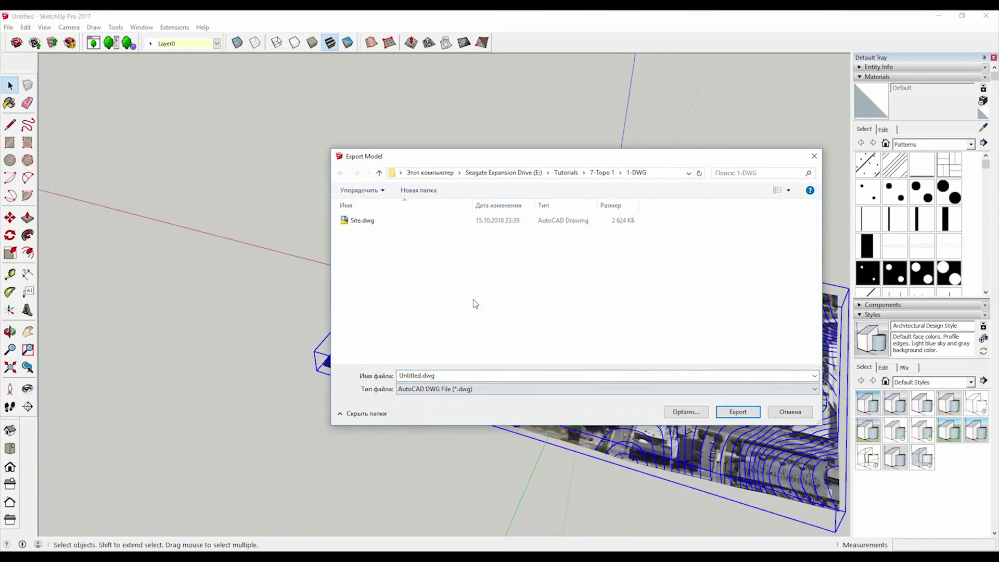
{"action": "left_click", "coordinate": [362, 220]}
{"action": "left_click", "coordinate": [718, 412]}
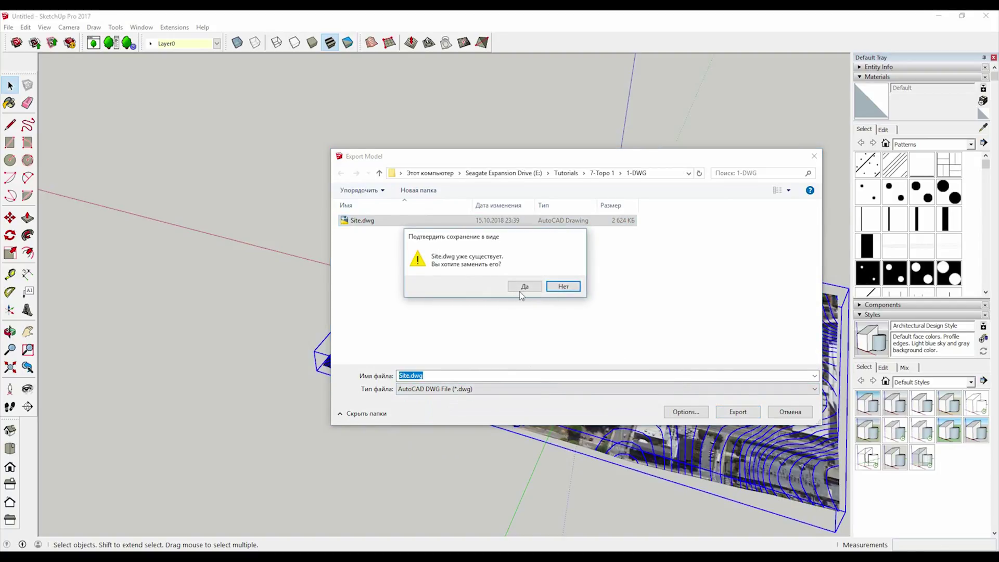
{"action": "left_click", "coordinate": [522, 286]}
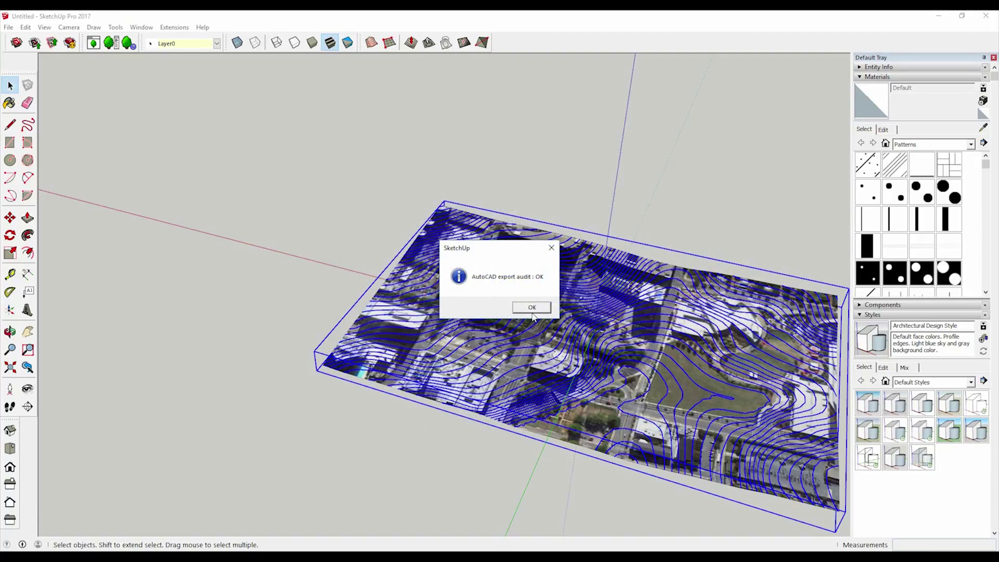
{"action": "left_click", "coordinate": [531, 308]}
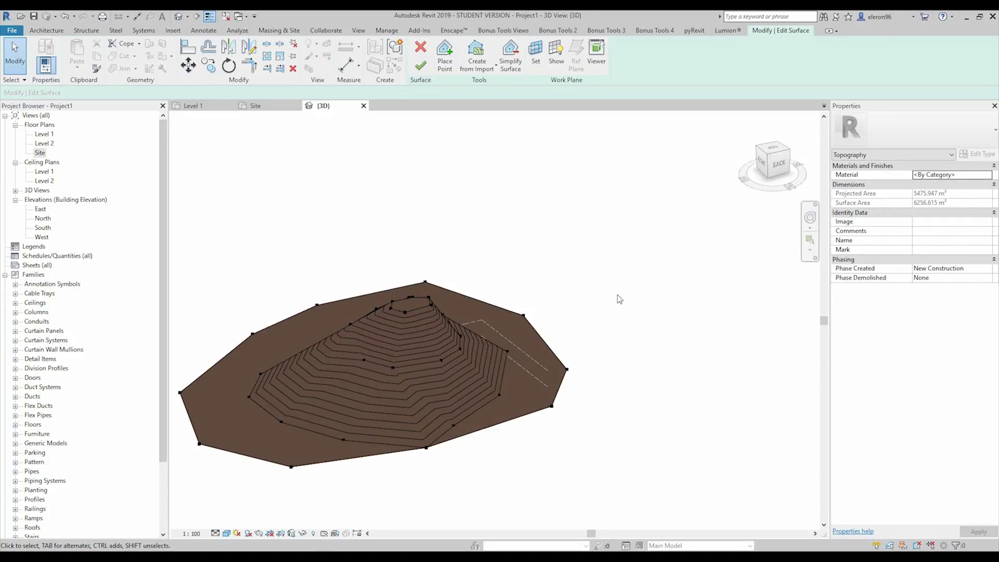
Step: Switch back to Revit and try to create the toposurface from a selected import instance
{"action": "middle_click_drag", "start_coordinate": [619, 300], "coordinate": [397, 299]}
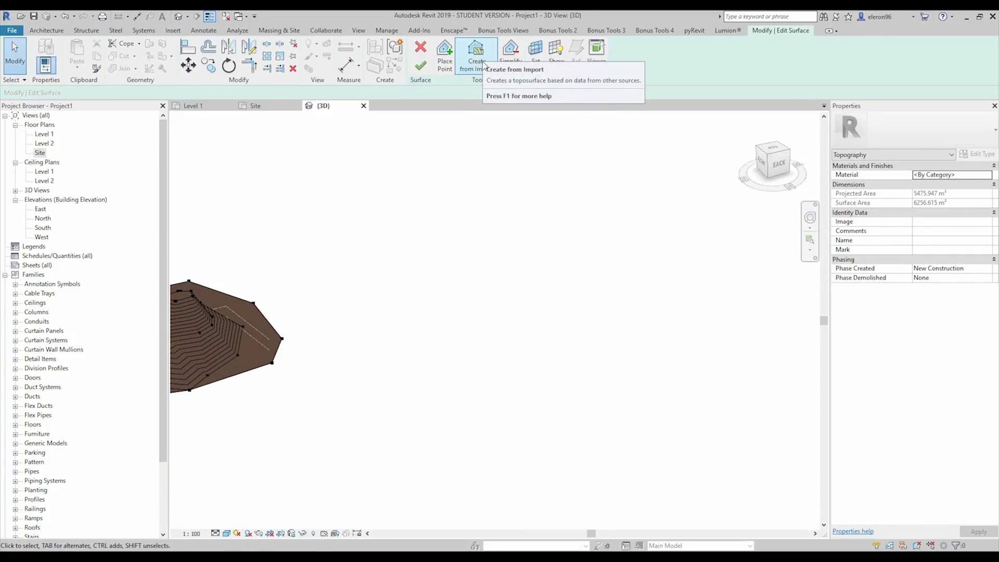
{"action": "left_click", "coordinate": [483, 61]}
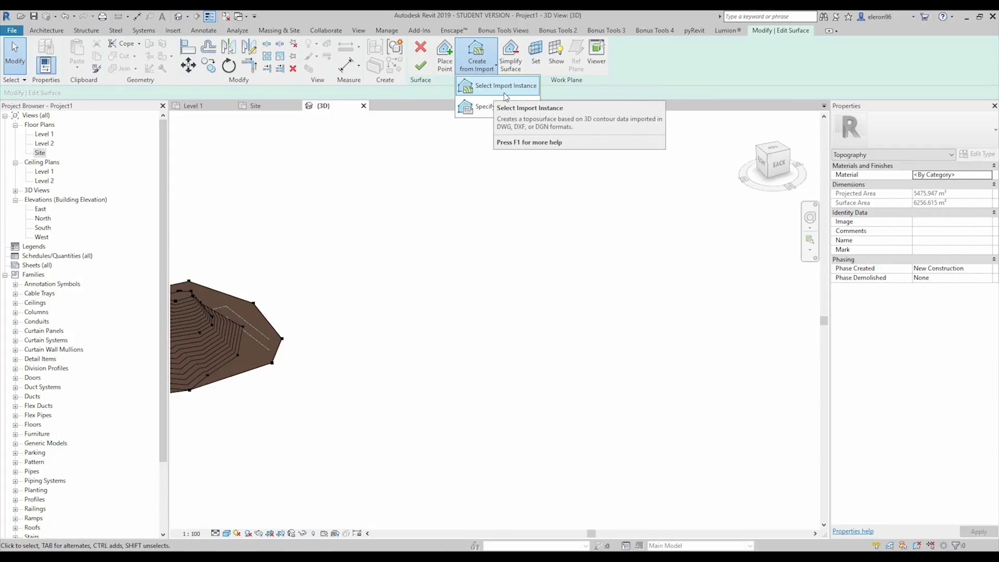
{"action": "left_click", "coordinate": [506, 94]}
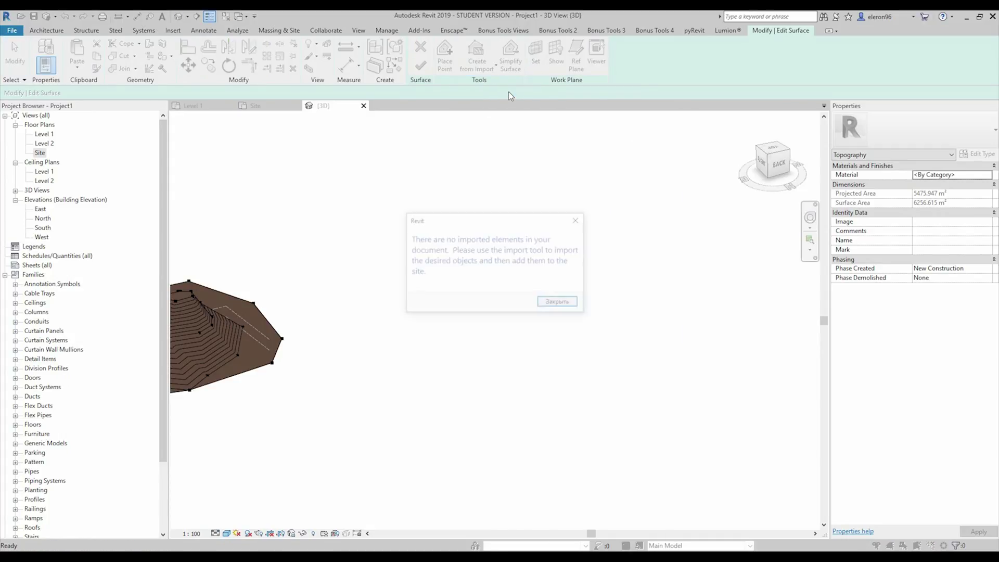
{"action": "left_click", "coordinate": [559, 303]}
{"action": "left_click", "coordinate": [477, 62]}
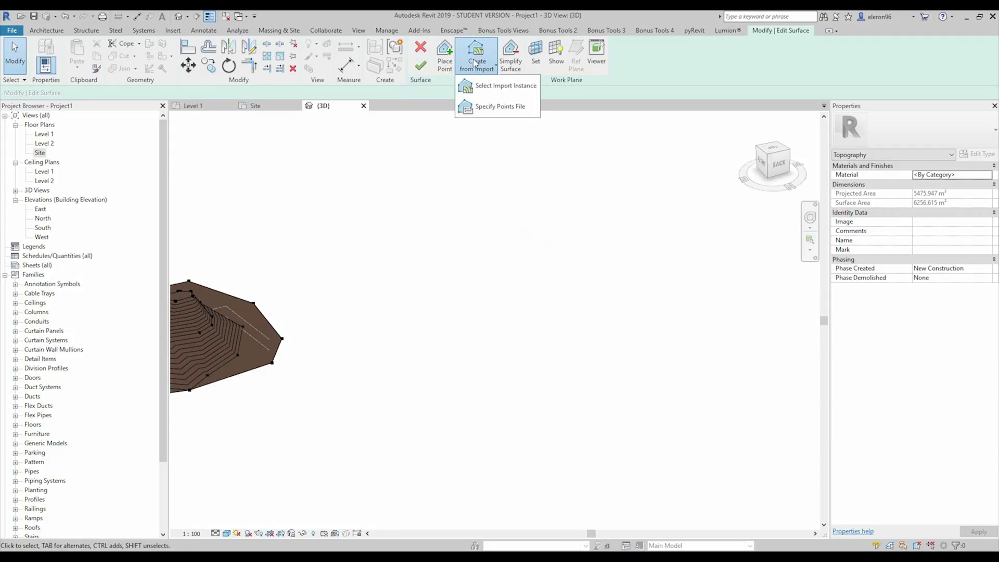
{"action": "left_click", "coordinate": [488, 88]}
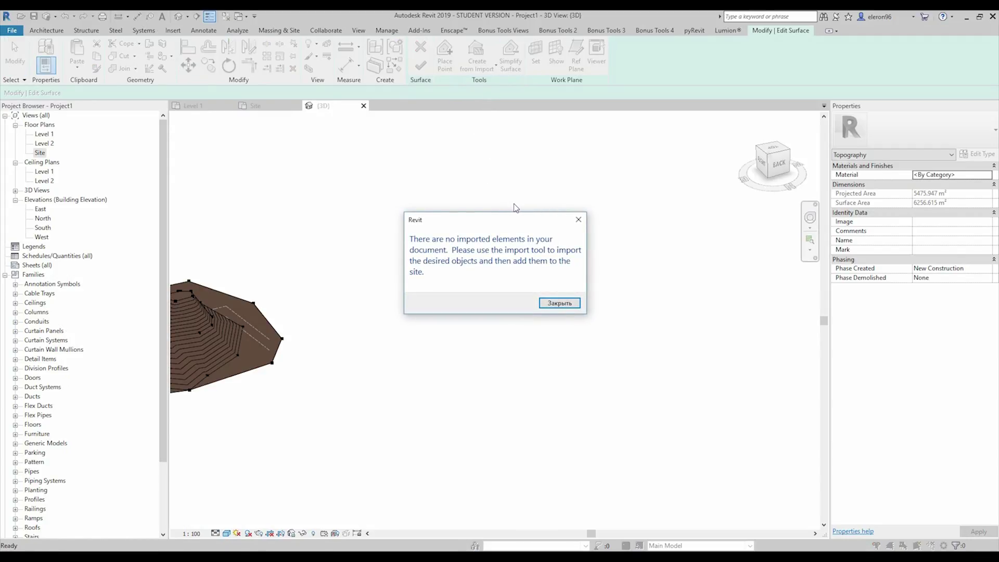
{"action": "left_click", "coordinate": [555, 303]}
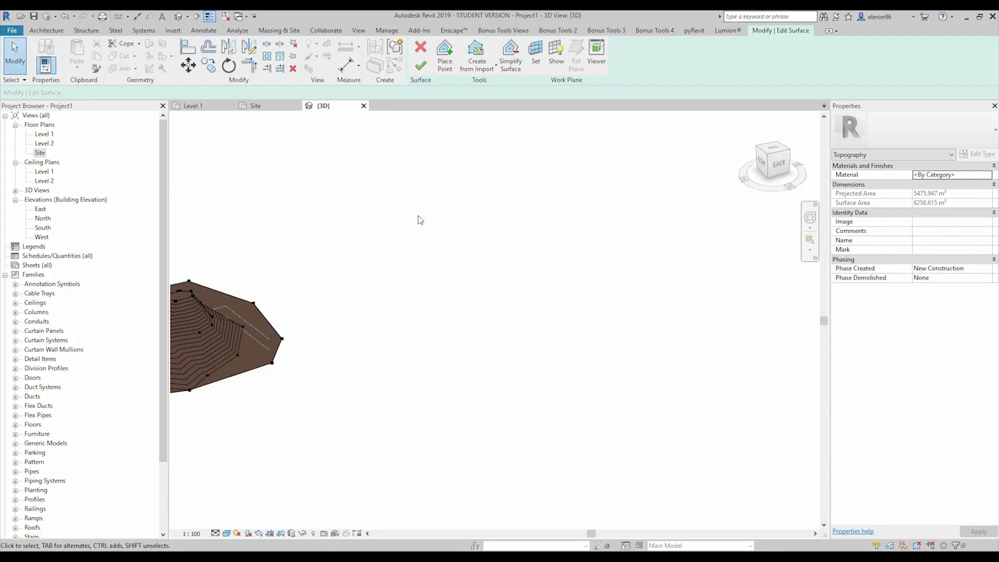
Step: Import the CAD file Site.dwg from the 1-DWG subfolder of E:\Tutorials\7-Topo 1, using the folder path copied from File Explorer
{"action": "left_click", "coordinate": [170, 32]}
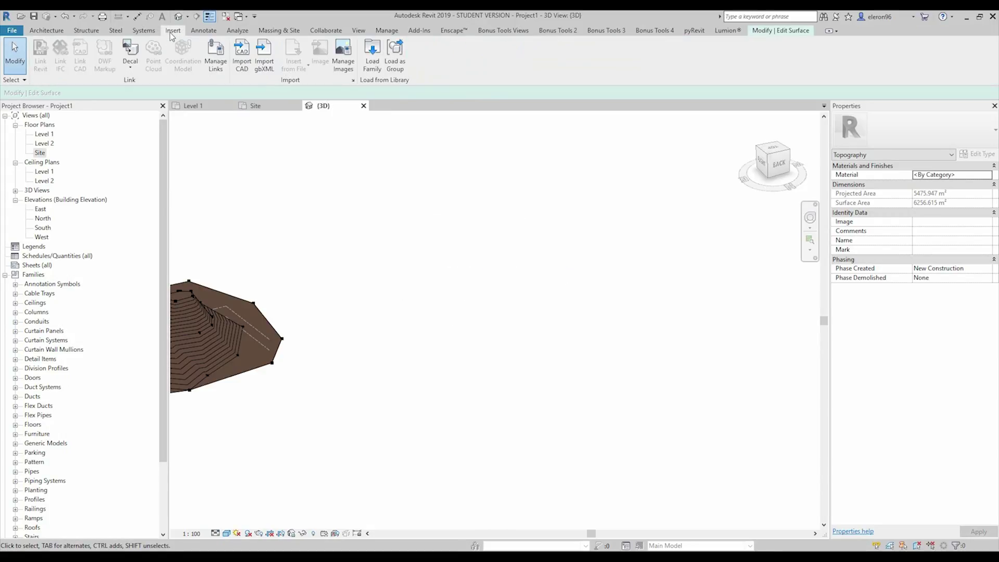
{"action": "left_click", "coordinate": [241, 69]}
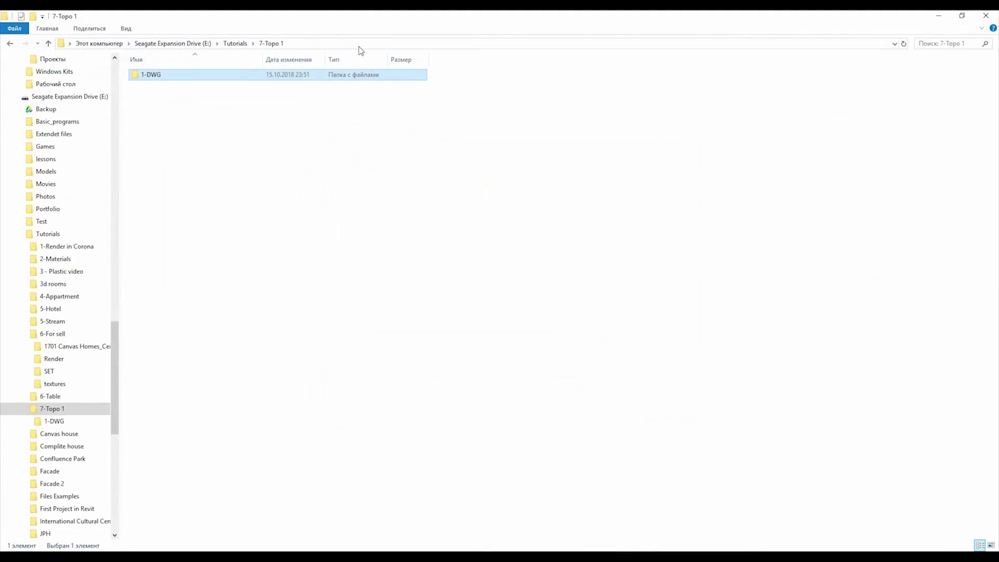
{"action": "left_click", "coordinate": [359, 44]}
{"action": "key", "text": "ctrl+c"}
{"action": "left_click", "coordinate": [939, 16]}
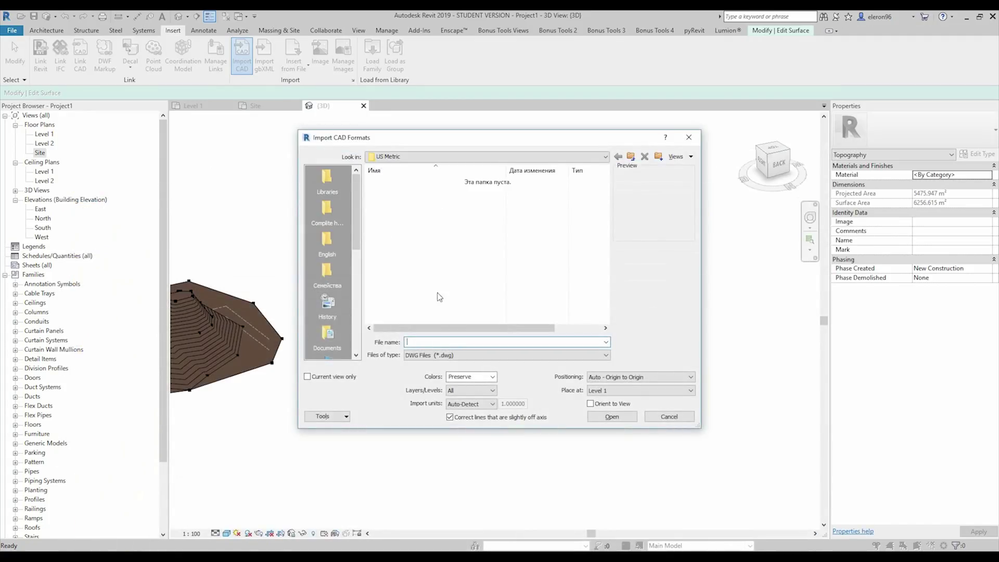
{"action": "key", "text": "ctrl+v"}
{"action": "key", "text": "Return"}
{"action": "double_click", "coordinate": [388, 183]}
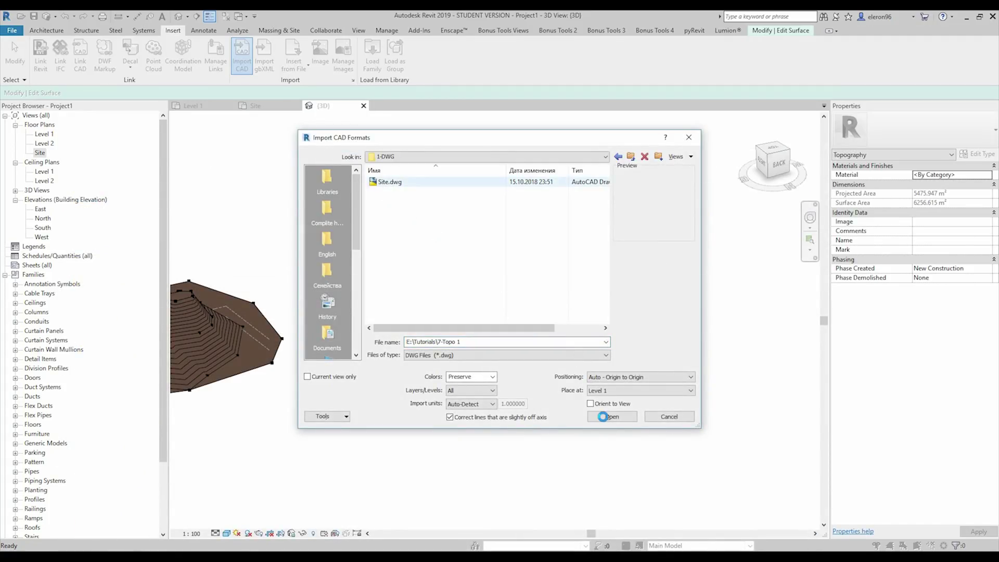
{"action": "left_click", "coordinate": [602, 417]}
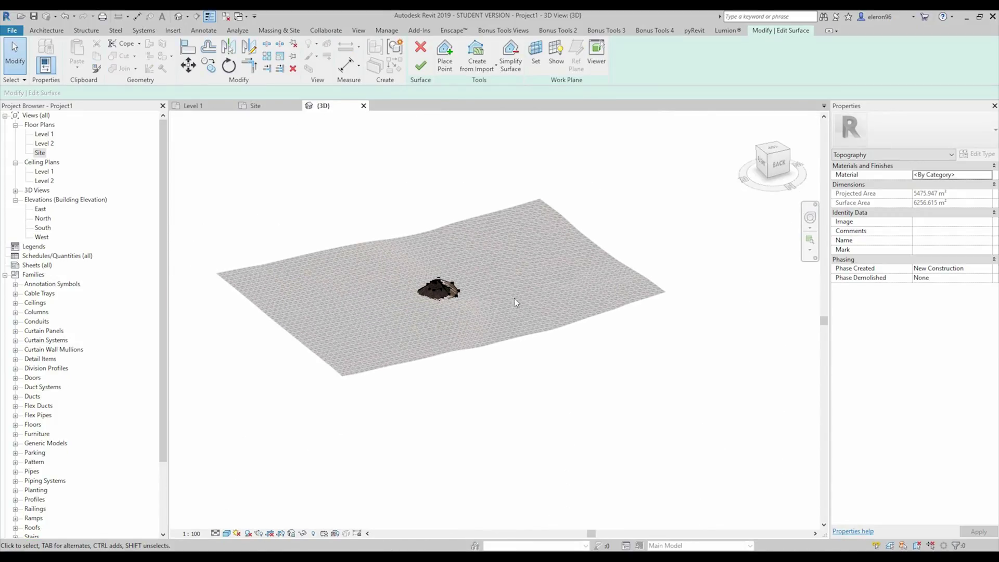
Step: Select all points of the mound and move them straight up in the Site plan, clear of the imported terrain
{"action": "middle_click_drag", "start_coordinate": [516, 302], "coordinate": [427, 334], "text": "shift"}
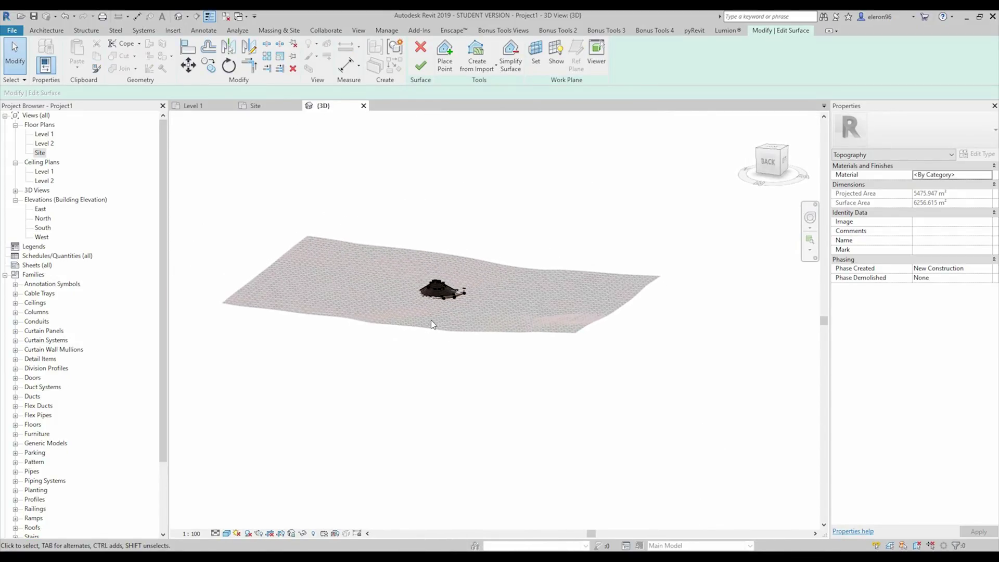
{"action": "left_click_drag", "start_coordinate": [388, 252], "coordinate": [523, 338]}
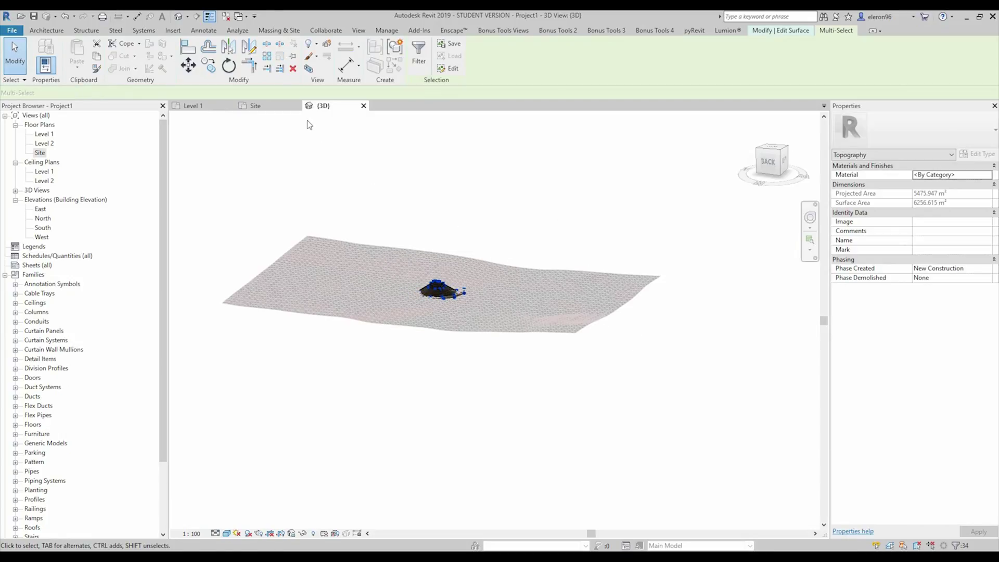
{"action": "left_click", "coordinate": [273, 106]}
{"action": "scroll", "coordinate": [470, 249], "scroll_direction": "down", "scroll_amount": 5}
{"action": "scroll", "coordinate": [598, 395], "scroll_direction": "down", "scroll_amount": 3}
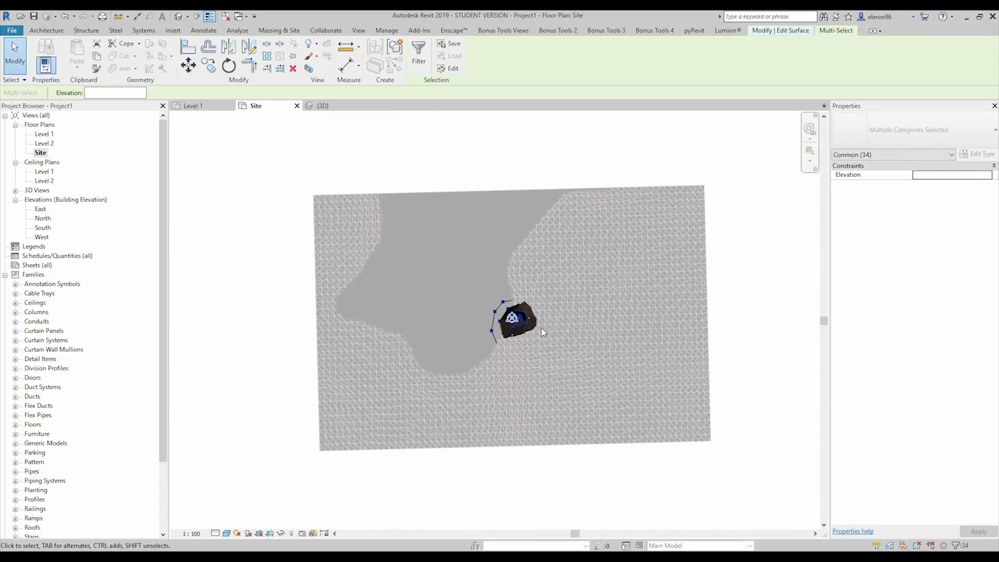
{"action": "left_click", "coordinate": [188, 65]}
{"action": "left_click", "coordinate": [469, 311]}
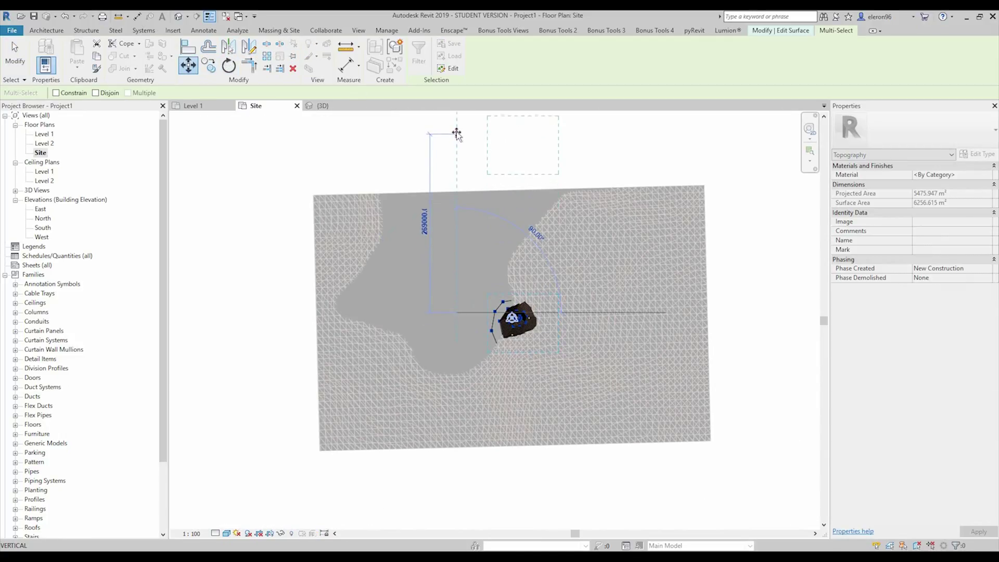
{"action": "left_click", "coordinate": [476, 133]}
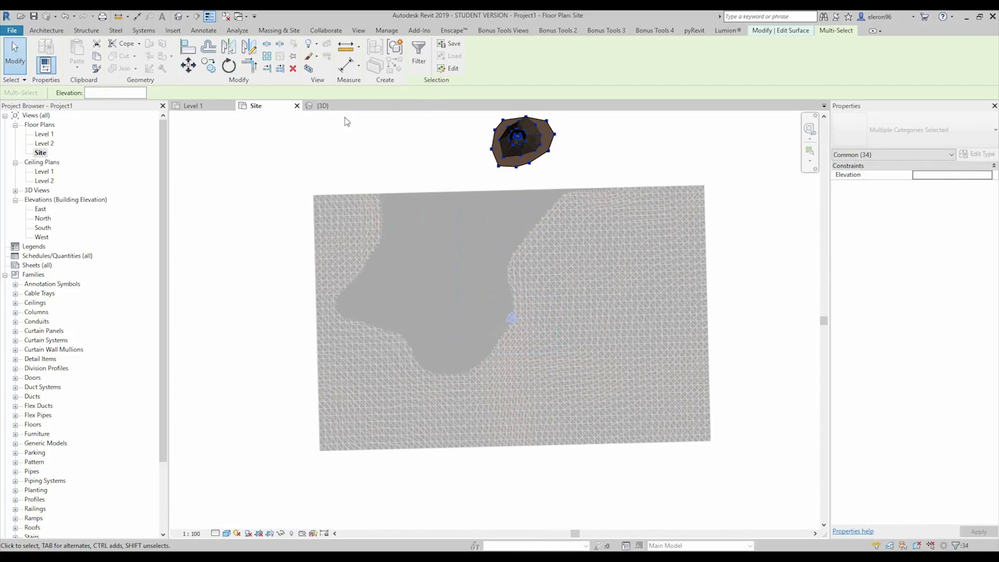
Step: In the 3D view, start creating the surface from an import instance and pick the imported Site.dwg terrain
{"action": "left_click", "coordinate": [322, 106]}
{"action": "middle_click_drag", "start_coordinate": [517, 249], "coordinate": [555, 337], "text": "shift"}
{"action": "key", "text": "Escape"}
{"action": "scroll", "coordinate": [536, 307], "scroll_direction": "up", "scroll_amount": 2}
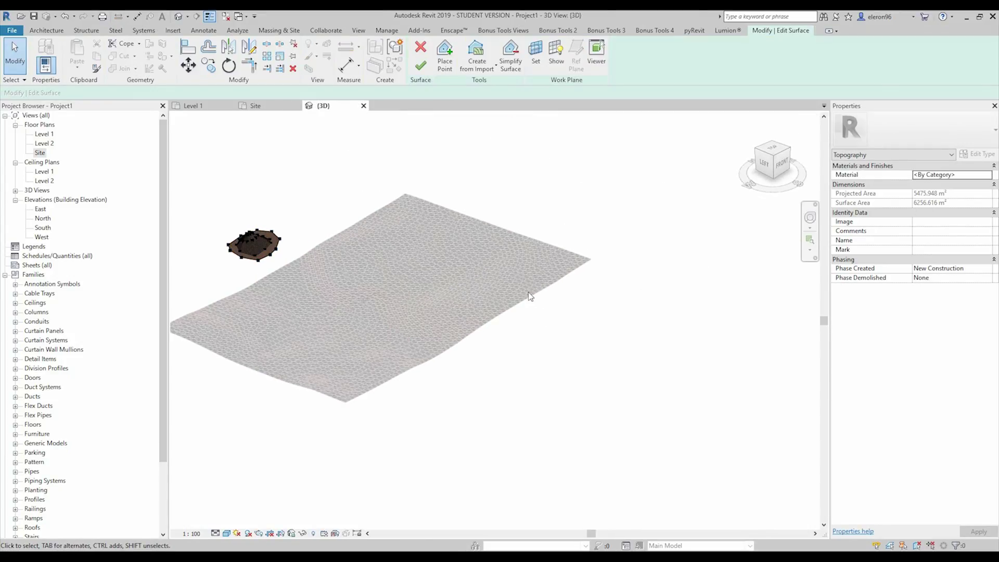
{"action": "left_click", "coordinate": [462, 58]}
{"action": "left_click", "coordinate": [494, 86]}
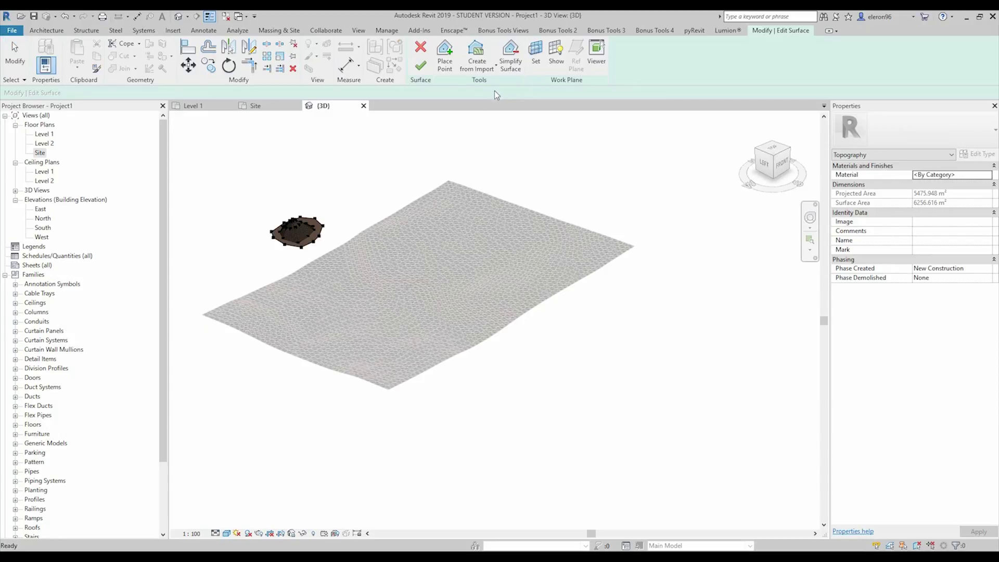
{"action": "left_click", "coordinate": [490, 277]}
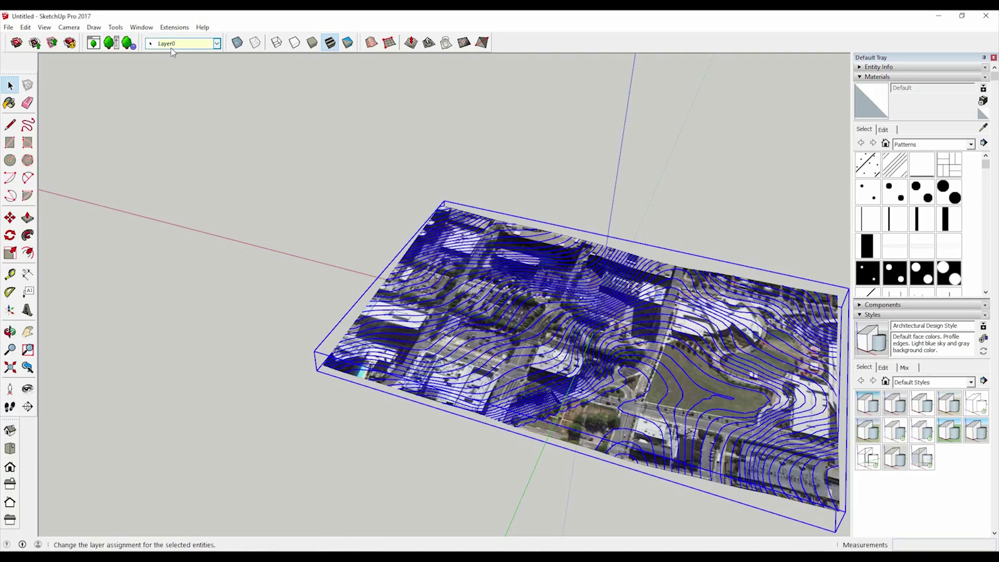
Step: Add points from layer 0 only, excluding Location_Snapshot and Location_Terrain, and finish the surface
{"action": "left_click", "coordinate": [940, 17]}
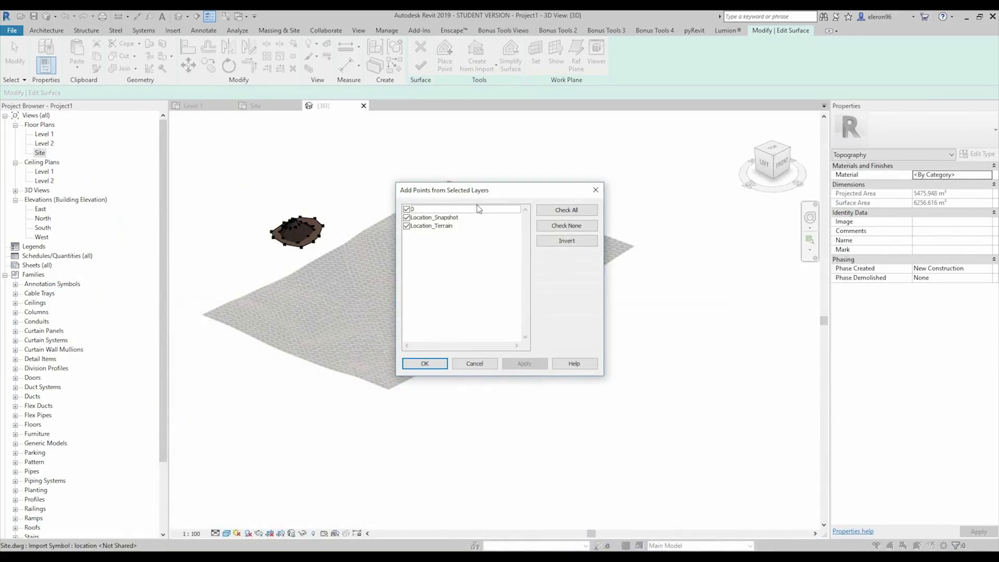
{"action": "left_click", "coordinate": [407, 218]}
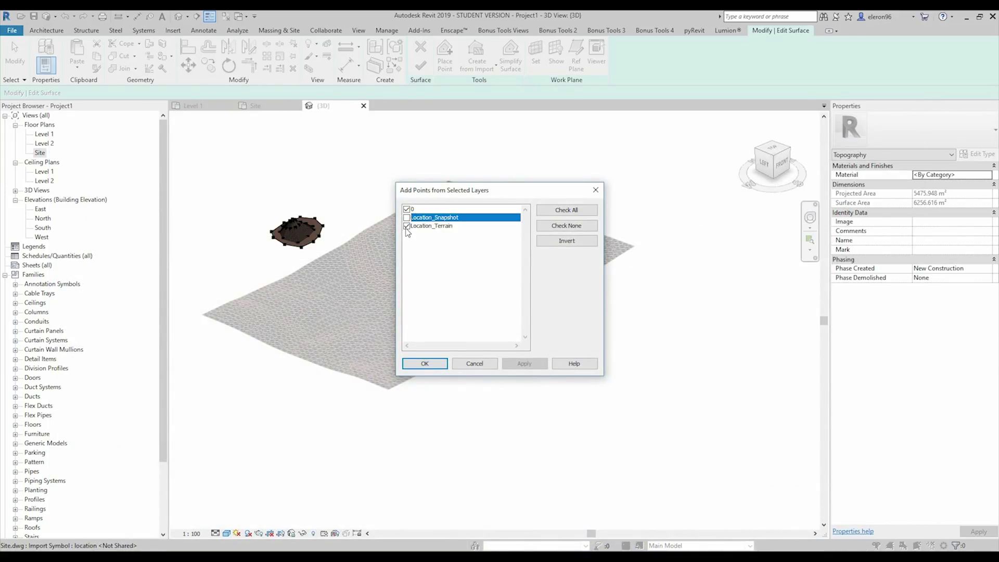
{"action": "left_click", "coordinate": [408, 227]}
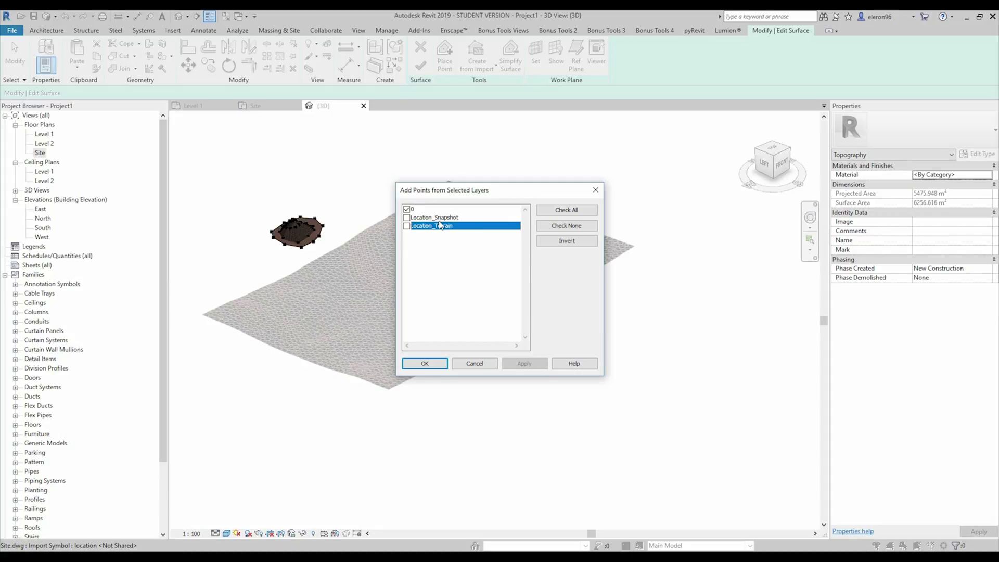
{"action": "left_click", "coordinate": [437, 364]}
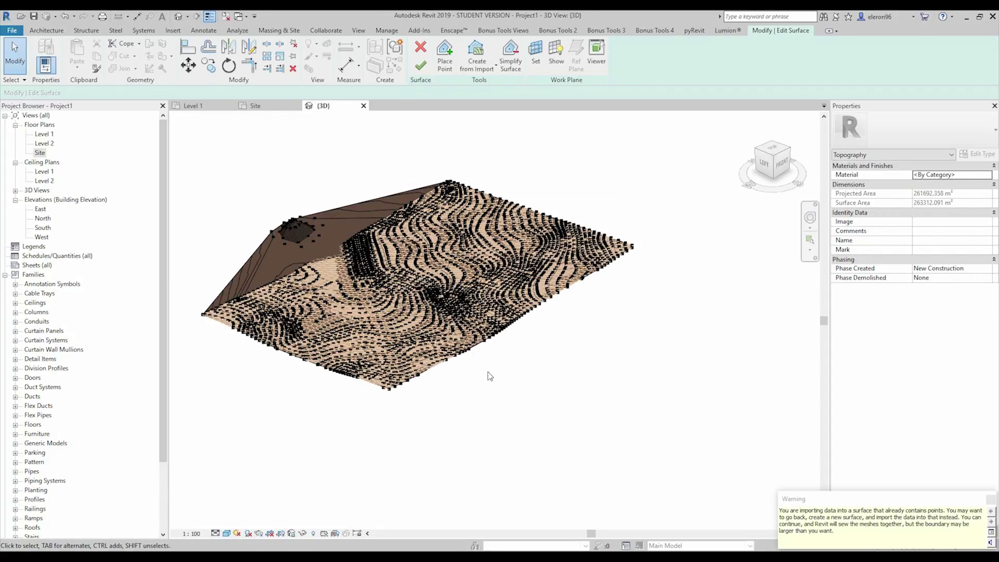
{"action": "middle_click_drag", "start_coordinate": [480, 374], "coordinate": [482, 395], "text": "shift"}
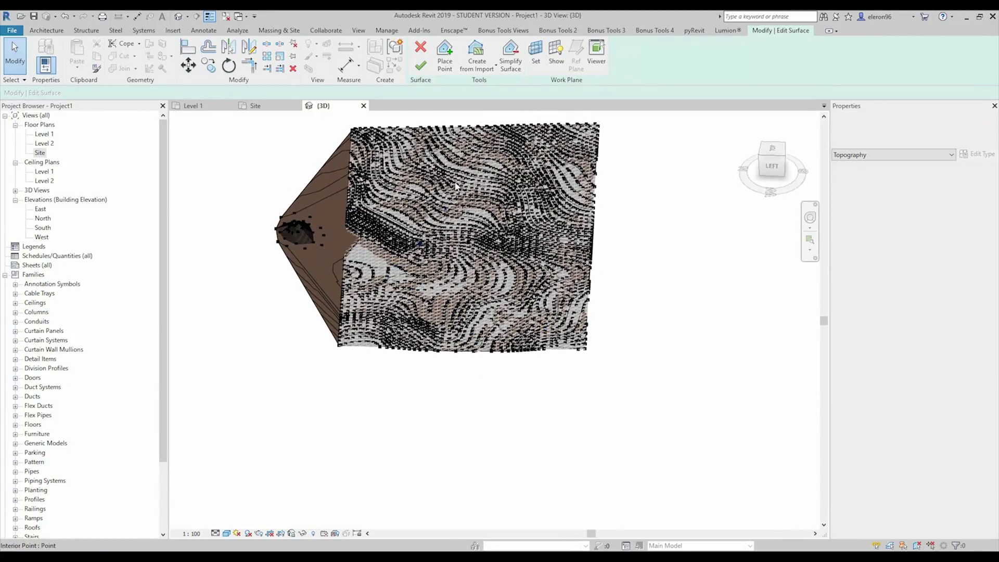
{"action": "left_click", "coordinate": [421, 65]}
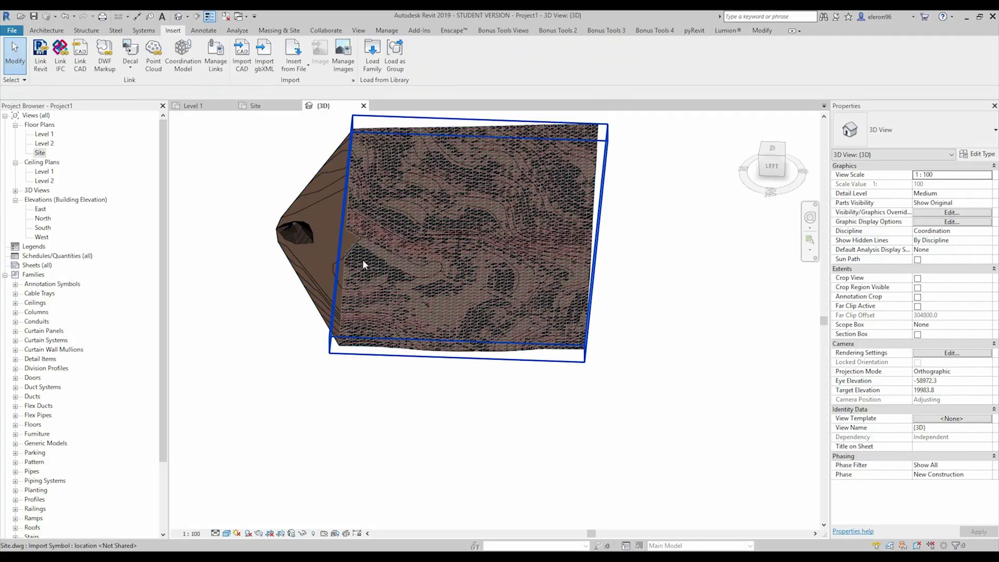
Step: Temporarily hide the category of the imported Site.dwg terrain in the 3D view
{"action": "left_click", "coordinate": [499, 287]}
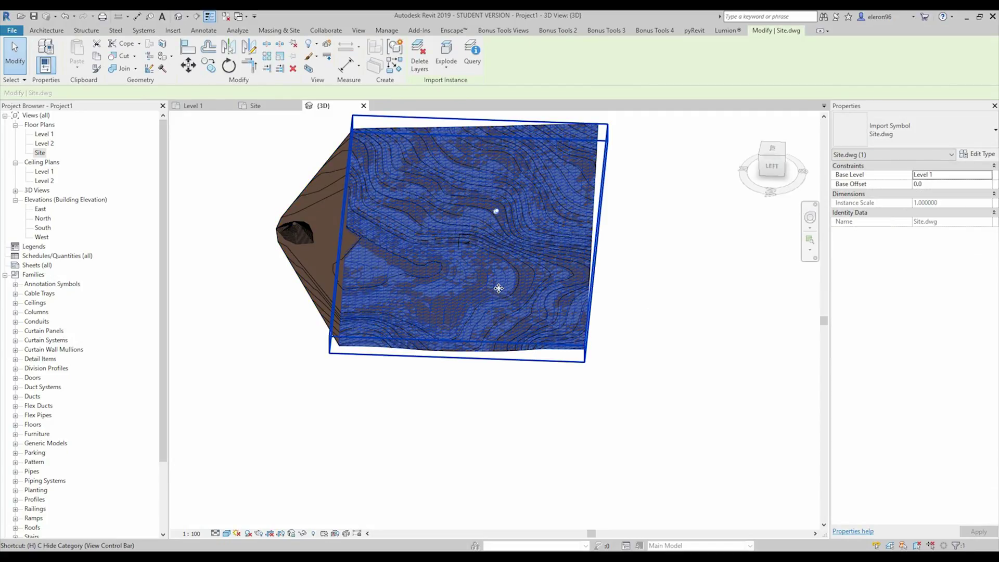
{"action": "key", "text": "c"}
{"action": "middle_click_drag", "start_coordinate": [497, 301], "coordinate": [469, 281], "text": "shift"}
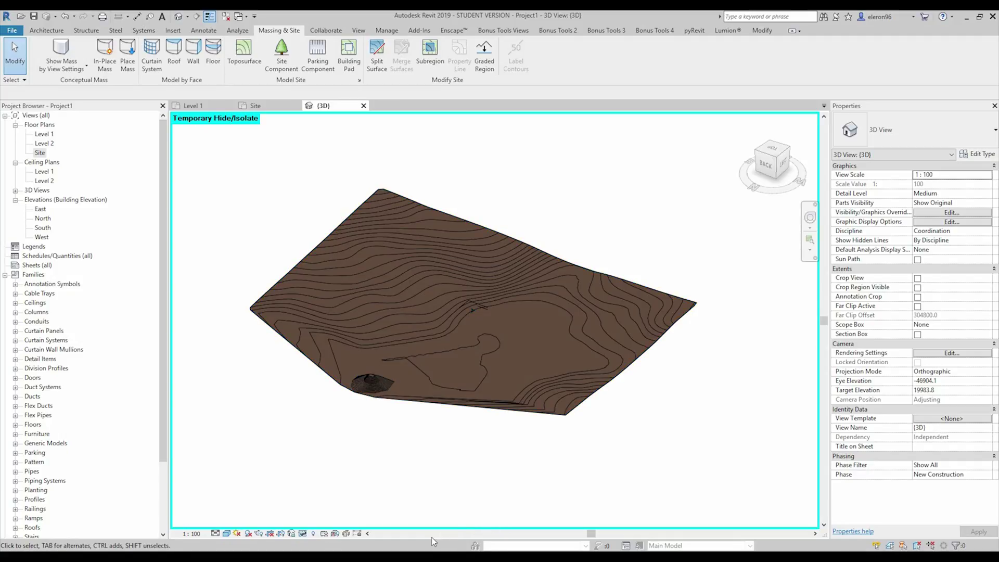
Step: Open the topography surface for point editing and examine the density of its points around the mound
{"action": "left_click", "coordinate": [513, 402]}
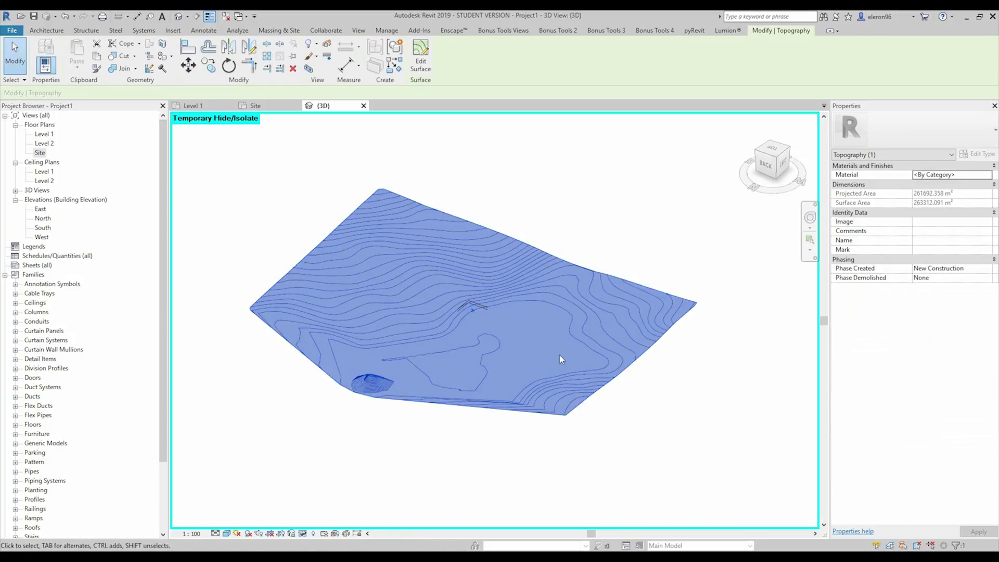
{"action": "left_click", "coordinate": [421, 53]}
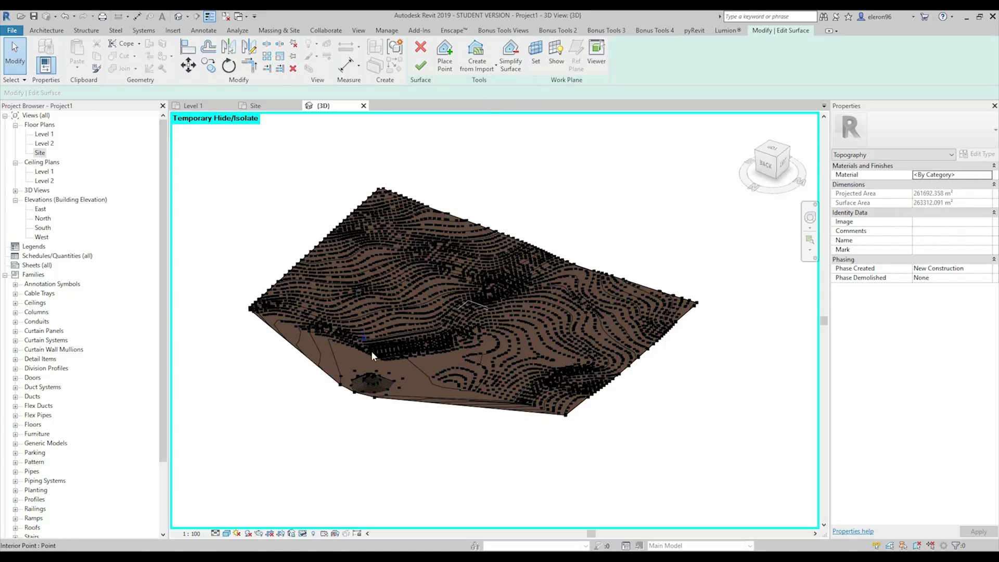
{"action": "scroll", "coordinate": [374, 360], "scroll_direction": "up", "scroll_amount": 5}
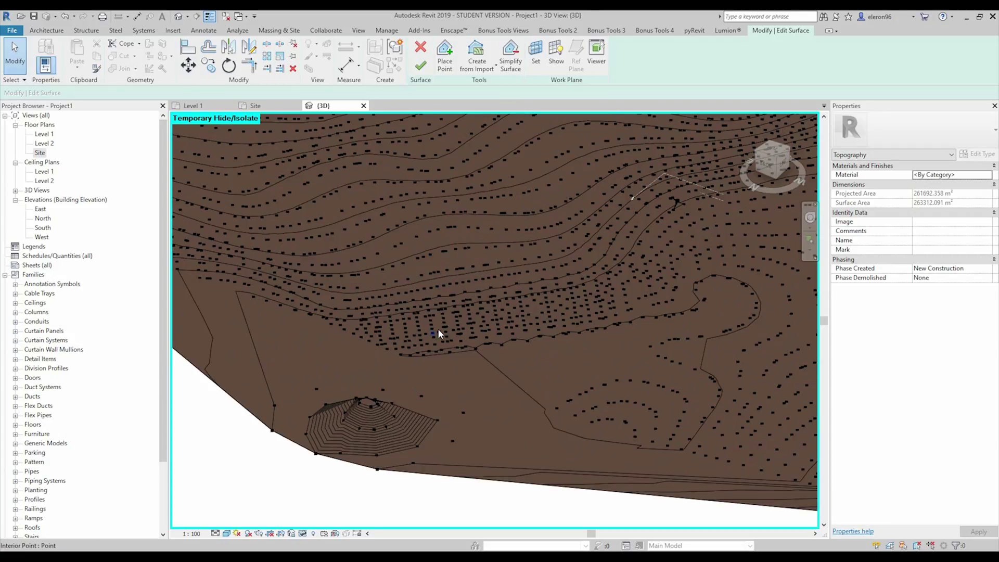
{"action": "scroll", "coordinate": [439, 329], "scroll_direction": "down", "scroll_amount": 6}
{"action": "middle_click_drag", "start_coordinate": [456, 337], "coordinate": [477, 379], "text": "shift"}
{"action": "scroll", "coordinate": [460, 388], "scroll_direction": "up", "scroll_amount": 5}
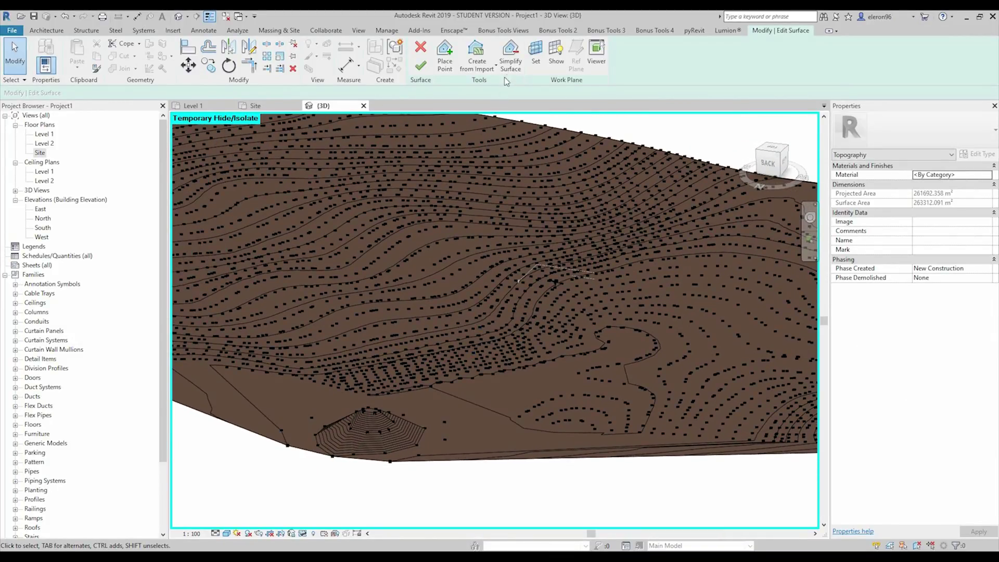
Step: Simplify the surface with a changed accuracy value to thin out its points, and finish the surface edit
{"action": "left_click", "coordinate": [511, 63]}
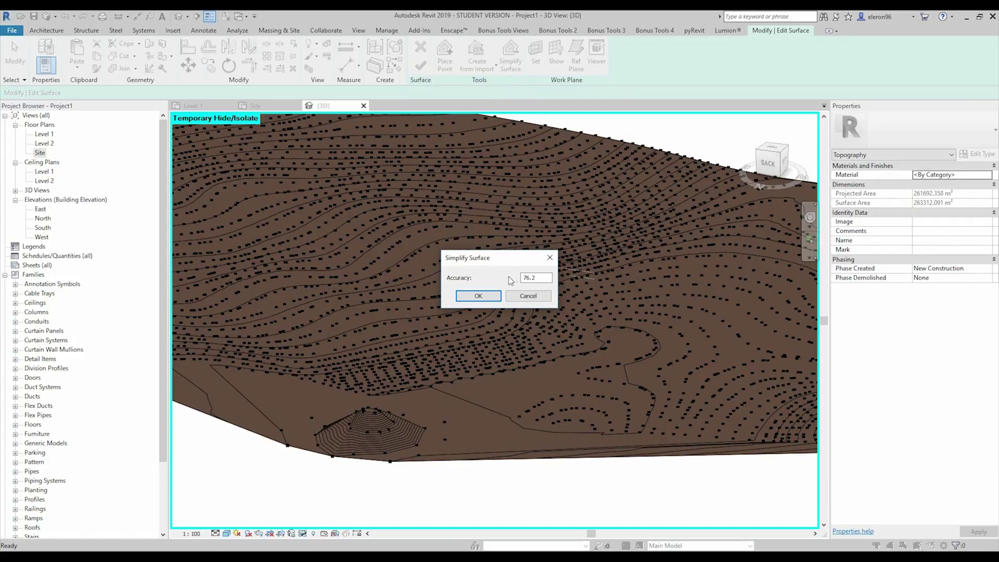
{"action": "double_click", "coordinate": [532, 282]}
{"action": "key", "text": "BackSpace"}
{"action": "left_click", "coordinate": [478, 296]}
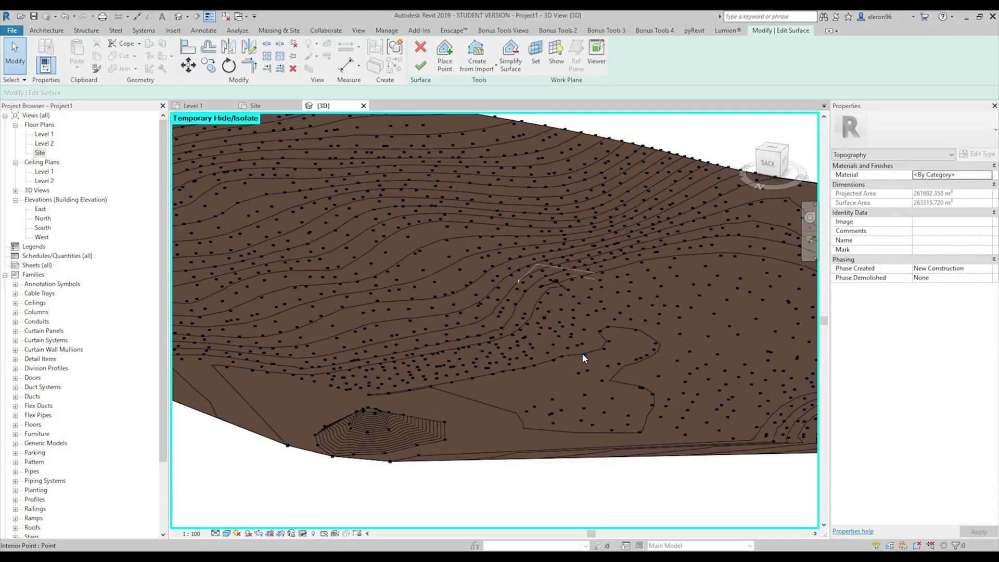
{"action": "middle_click_drag", "start_coordinate": [585, 351], "coordinate": [454, 428], "text": "shift"}
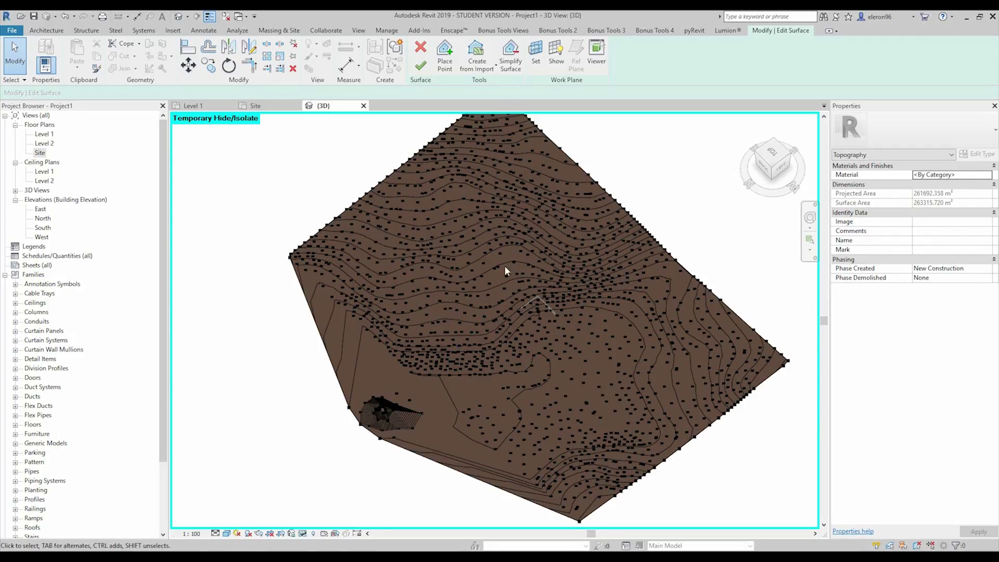
{"action": "scroll", "coordinate": [478, 356], "scroll_direction": "down", "scroll_amount": 2}
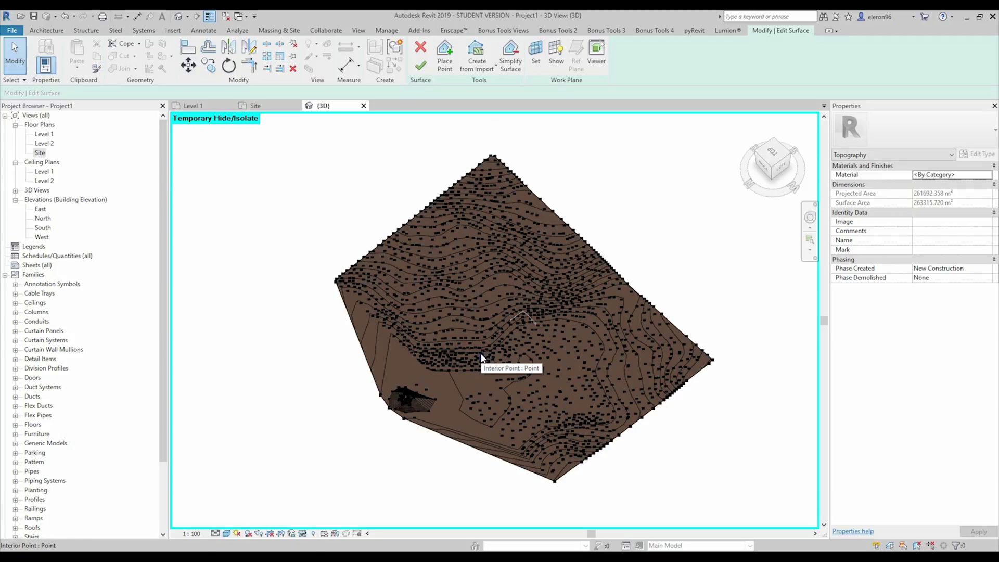
{"action": "scroll", "coordinate": [460, 440], "scroll_direction": "up", "scroll_amount": 4}
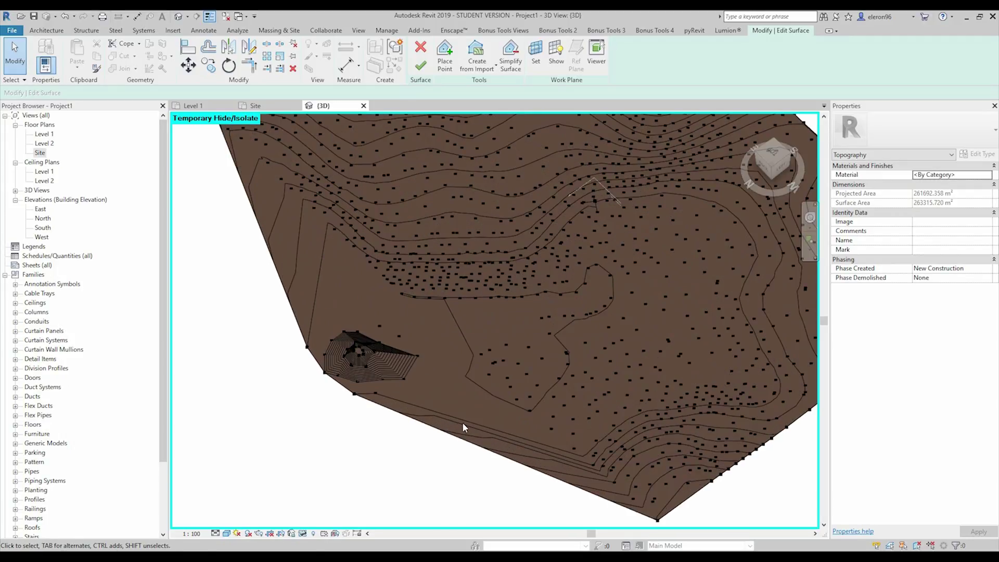
{"action": "middle_click_drag", "start_coordinate": [463, 423], "coordinate": [471, 392], "text": "shift"}
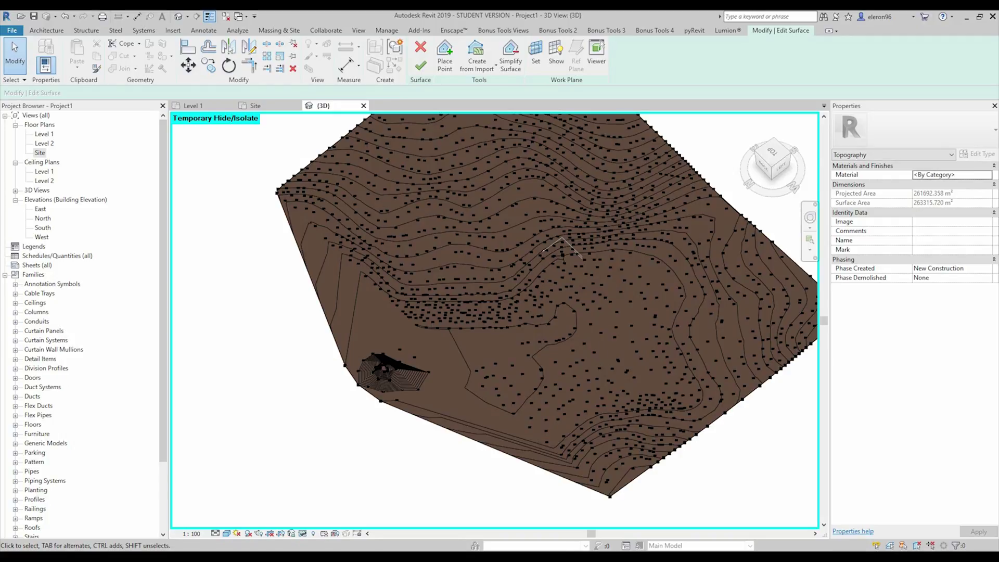
{"action": "left_click", "coordinate": [420, 64]}
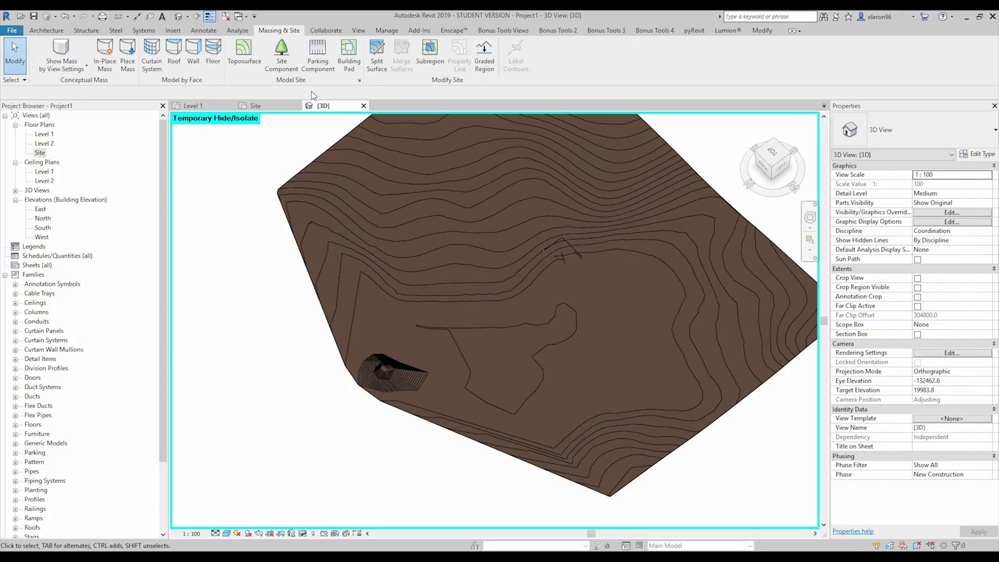
Step: In the Site Settings, turn off the contour lines at intervals, apply, and turn them back on
{"action": "left_click", "coordinate": [359, 80]}
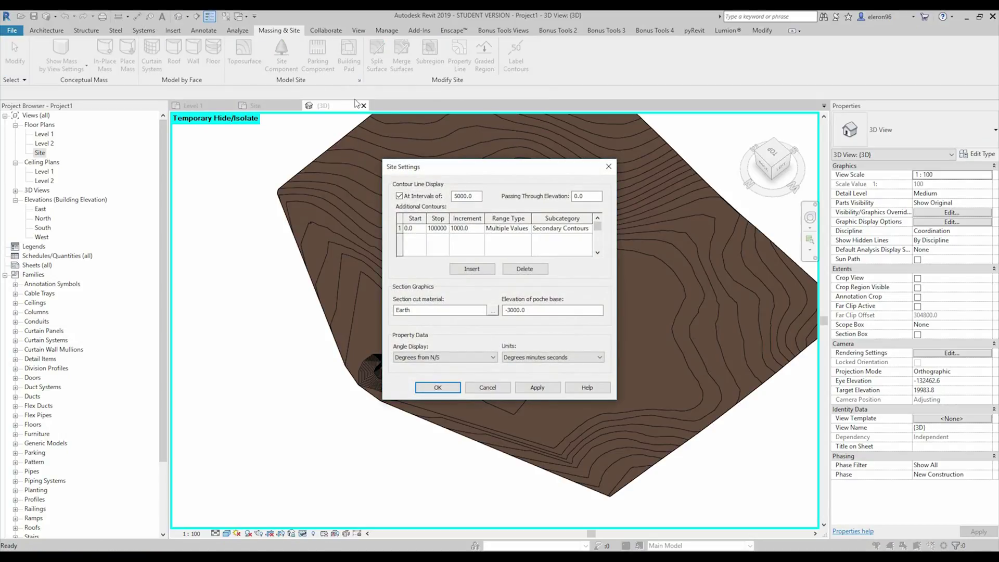
{"action": "left_click_drag", "start_coordinate": [436, 176], "coordinate": [265, 171]}
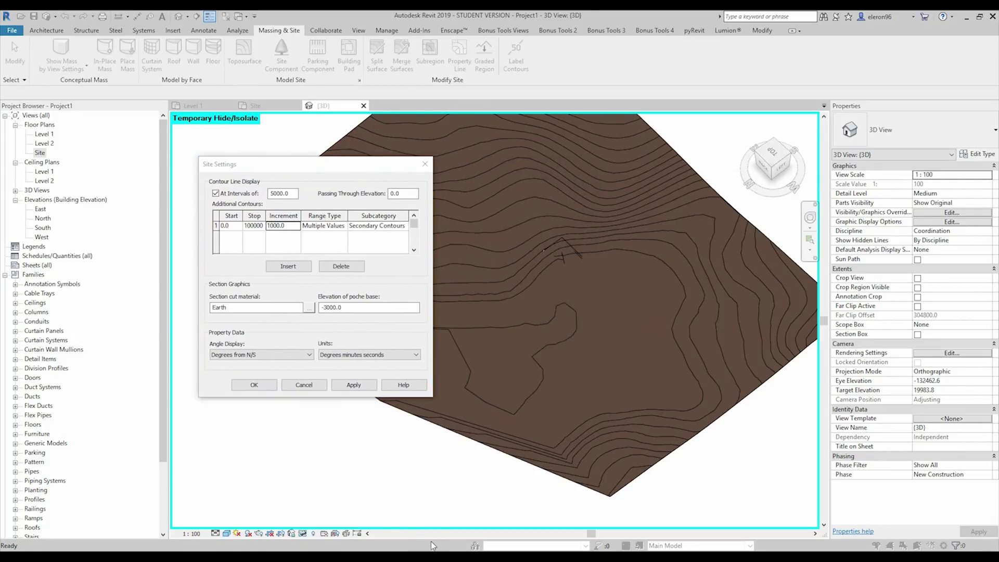
{"action": "left_click", "coordinate": [217, 197]}
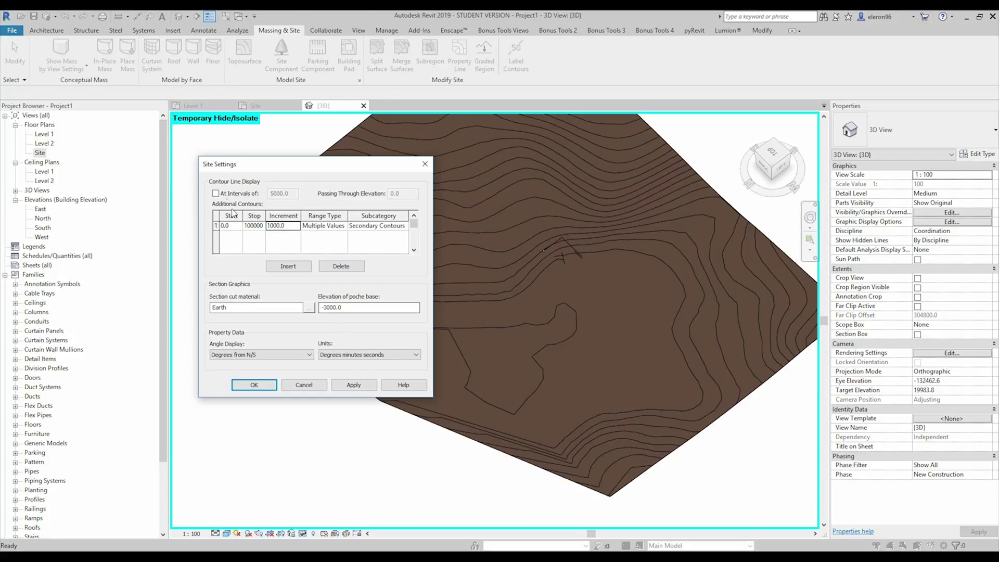
{"action": "left_click", "coordinate": [354, 384]}
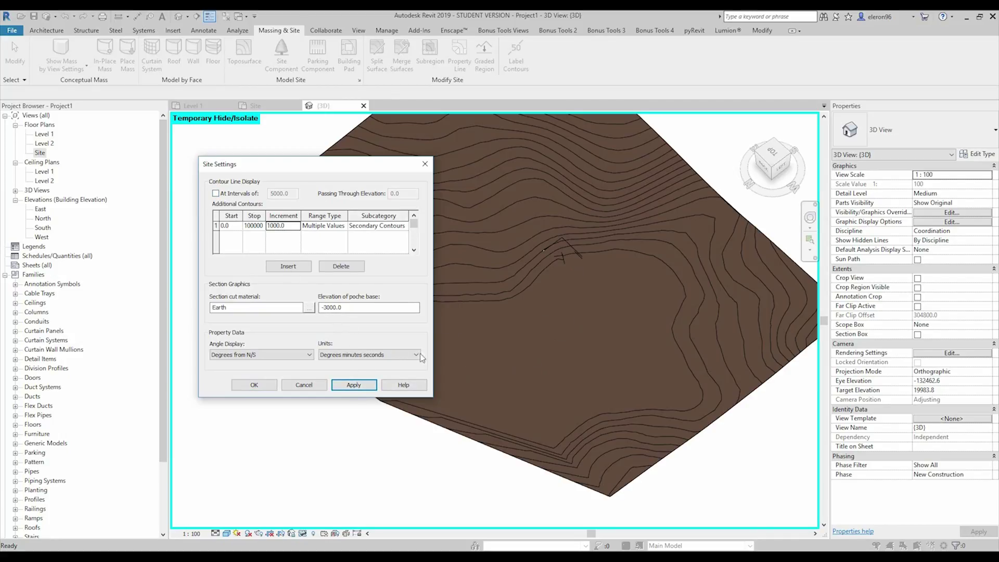
{"action": "left_click", "coordinate": [217, 194]}
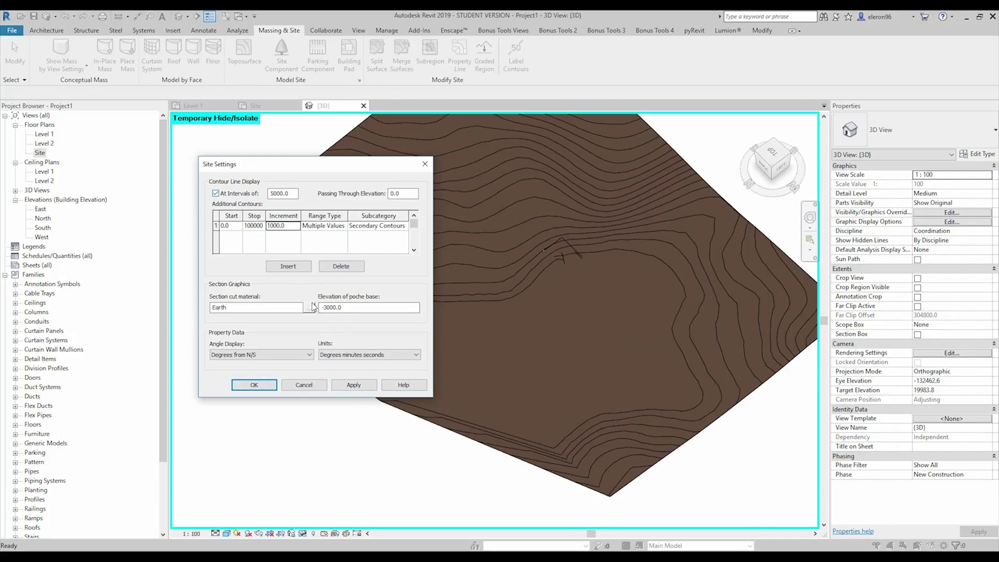
{"action": "left_click", "coordinate": [354, 384]}
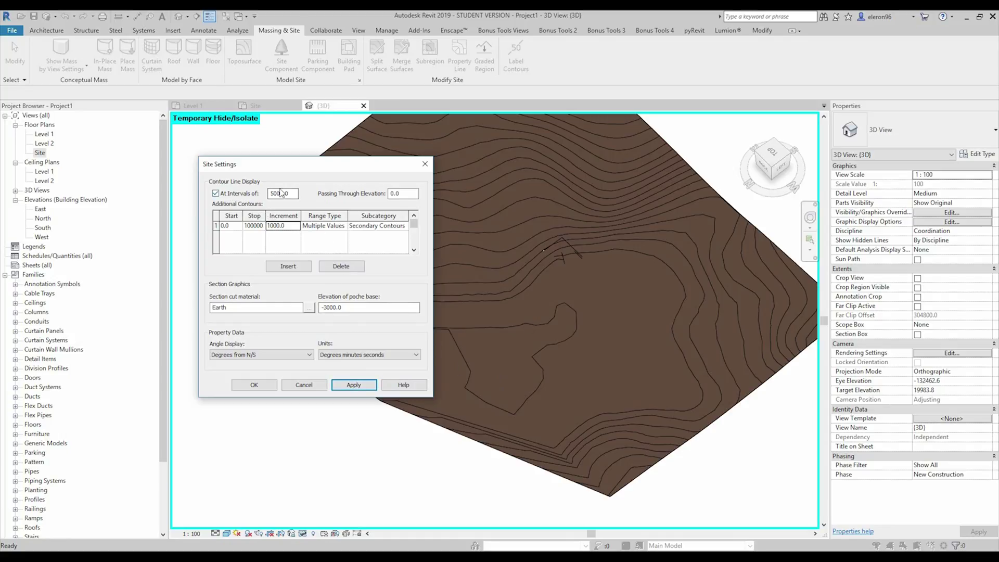
Step: Set the contour line interval to 1000 in the Site Settings and apply it
{"action": "left_click_drag", "start_coordinate": [292, 194], "coordinate": [266, 193]}
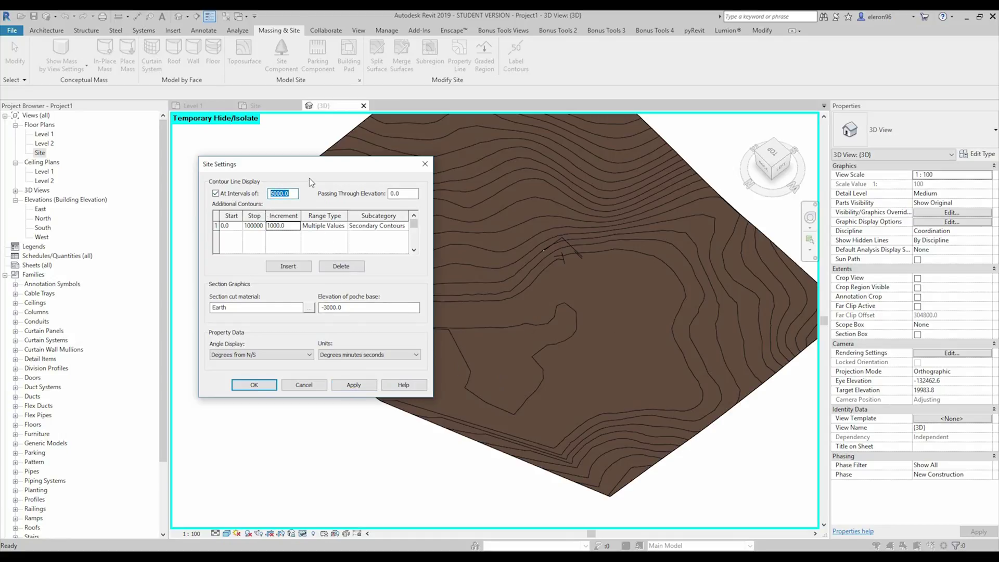
{"action": "type", "text": "1000"}
{"action": "left_click", "coordinate": [354, 384]}
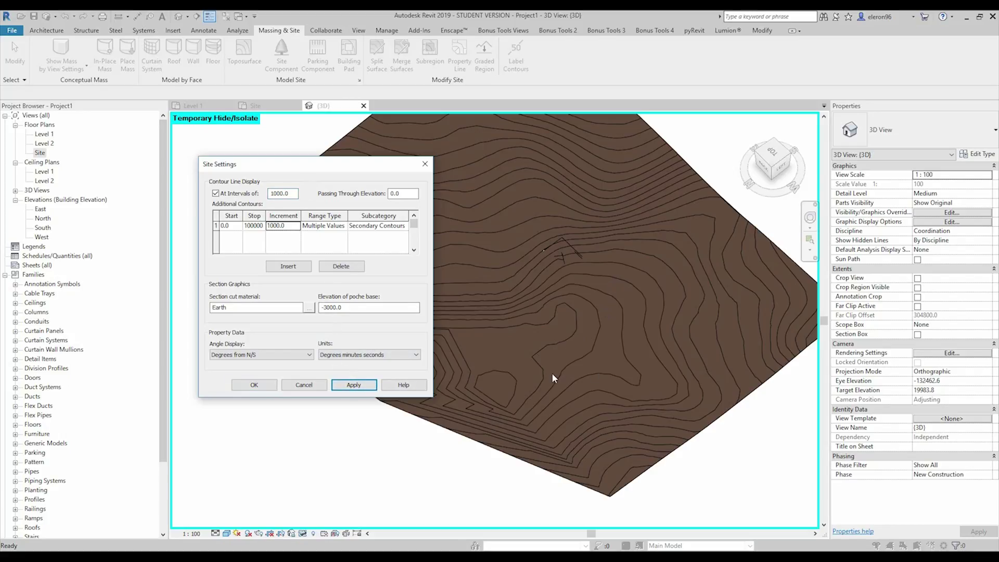
Step: Set the contour line interval back to 5000, apply it and close the Site Settings
{"action": "left_click", "coordinate": [297, 194]}
{"action": "left_click_drag", "start_coordinate": [297, 193], "coordinate": [265, 197]}
{"action": "type", "text": "5000"}
{"action": "left_click", "coordinate": [353, 385]}
{"action": "key", "text": "Return"}
{"action": "middle_click_drag", "start_coordinate": [508, 352], "coordinate": [583, 271], "text": "shift"}
{"action": "left_click", "coordinate": [582, 270]}
{"action": "key", "text": "Escape"}
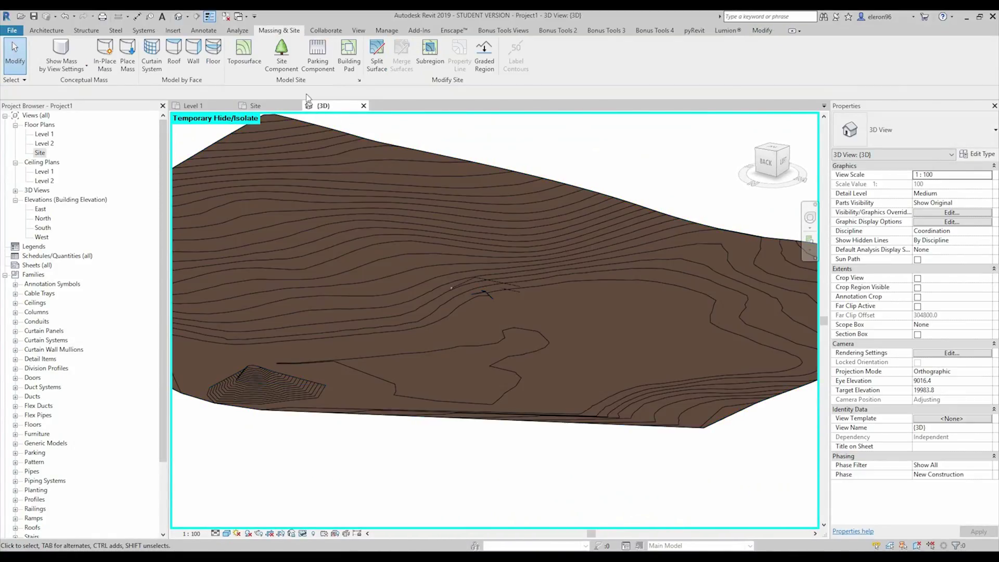
Step: Reopen the Site Settings clear of the mound, set the additional contours' start value to 5000 and apply it
{"action": "left_click", "coordinate": [362, 79]}
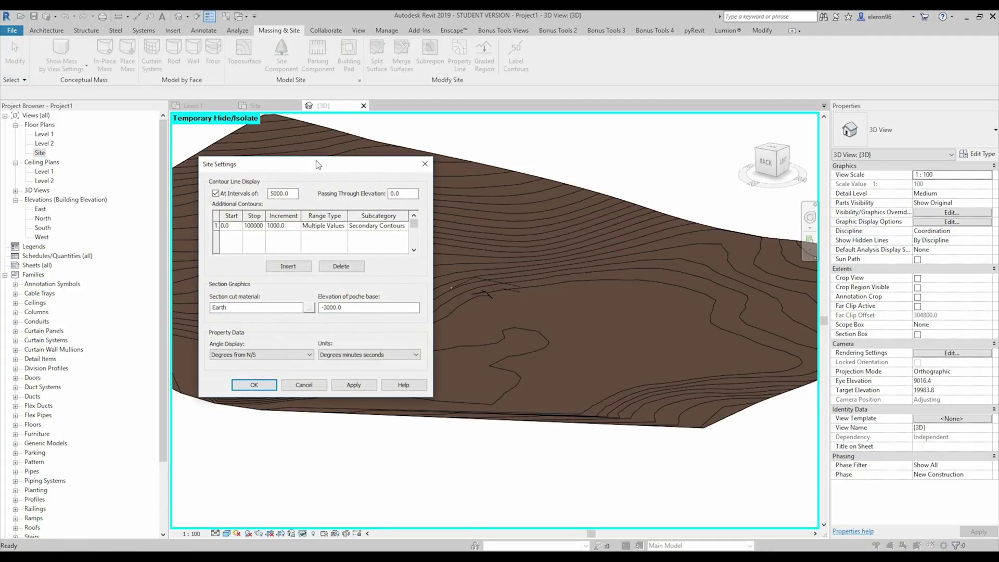
{"action": "left_click_drag", "start_coordinate": [320, 163], "coordinate": [726, 157]}
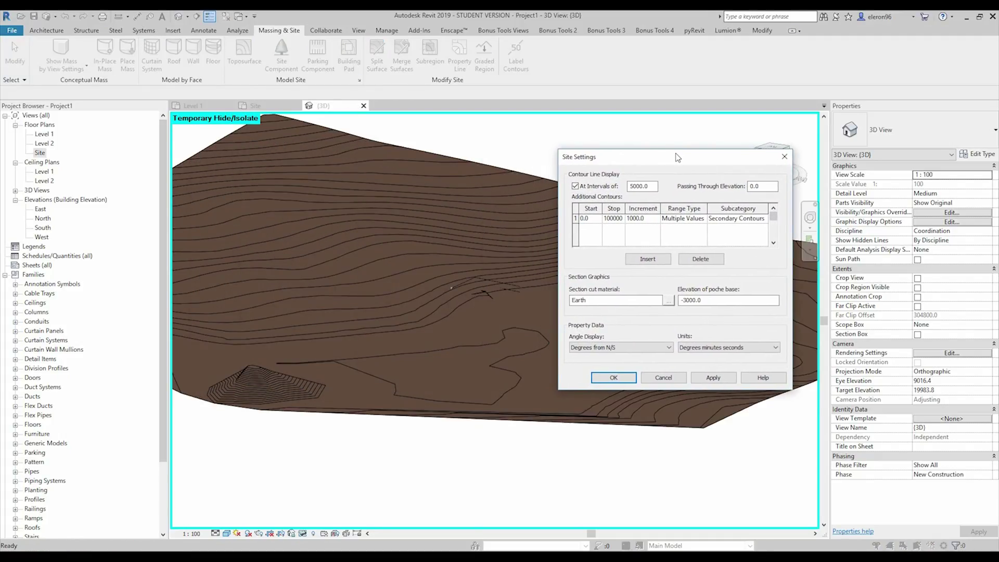
{"action": "left_click", "coordinate": [593, 219]}
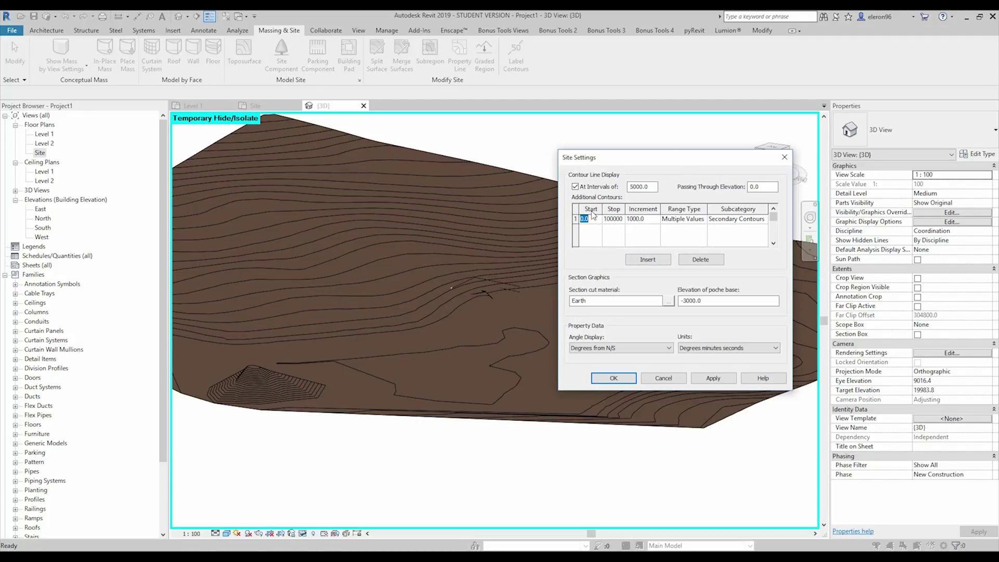
{"action": "left_click", "coordinate": [596, 220]}
{"action": "double_click", "coordinate": [596, 219]}
{"action": "type", "text": "5000"}
{"action": "left_click", "coordinate": [713, 378]}
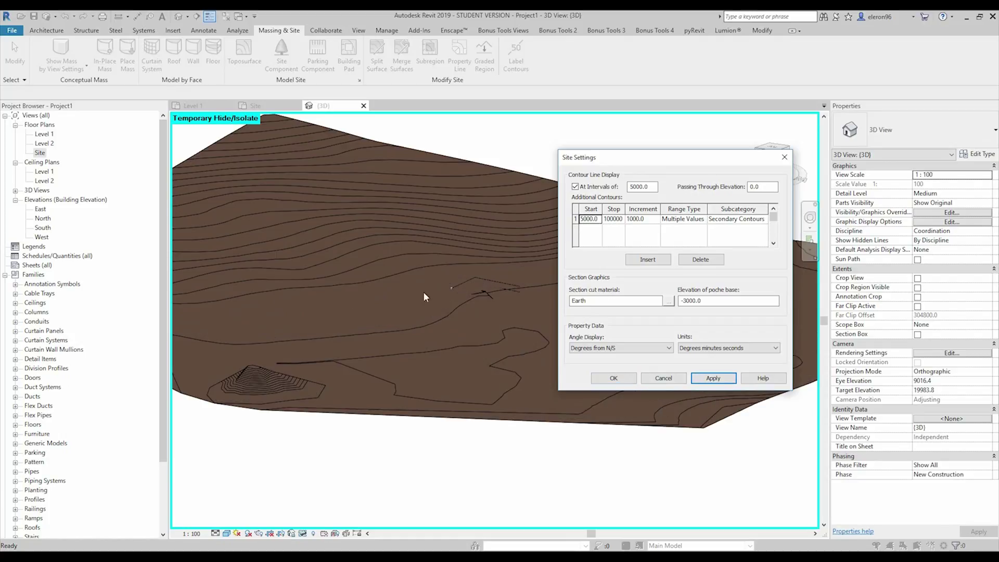
Step: Set the start value of the additional contours back to 0.0 and apply it
{"action": "left_click", "coordinate": [596, 219]}
{"action": "left_click_drag", "start_coordinate": [597, 219], "coordinate": [555, 221]}
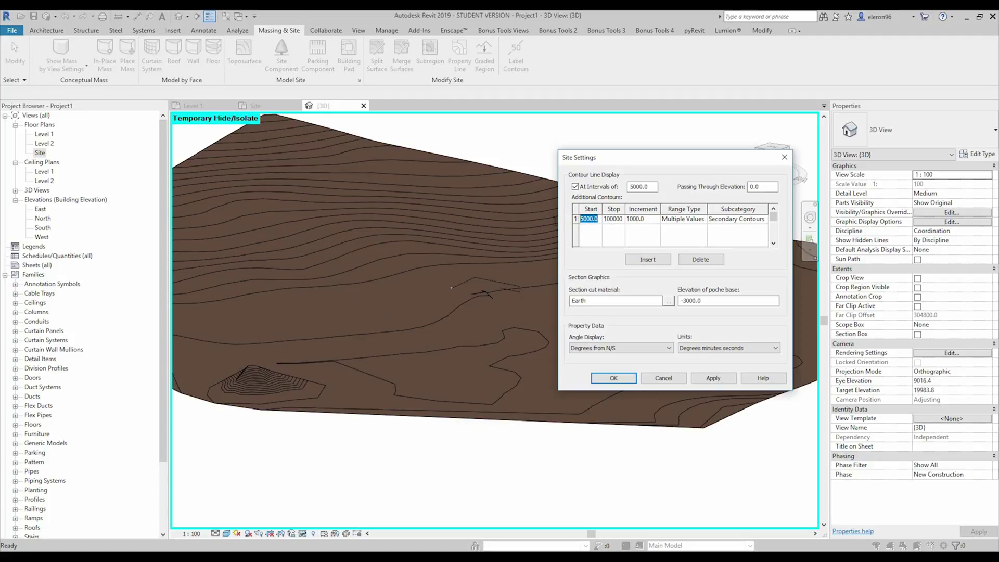
{"action": "type", "text": "0.0"}
{"action": "left_click_drag", "start_coordinate": [645, 220], "coordinate": [610, 239]}
{"action": "left_click", "coordinate": [712, 378]}
Step: Set the increment of the additional contours to 500 and apply it
{"action": "left_click", "coordinate": [651, 221]}
{"action": "type", "text": "500"}
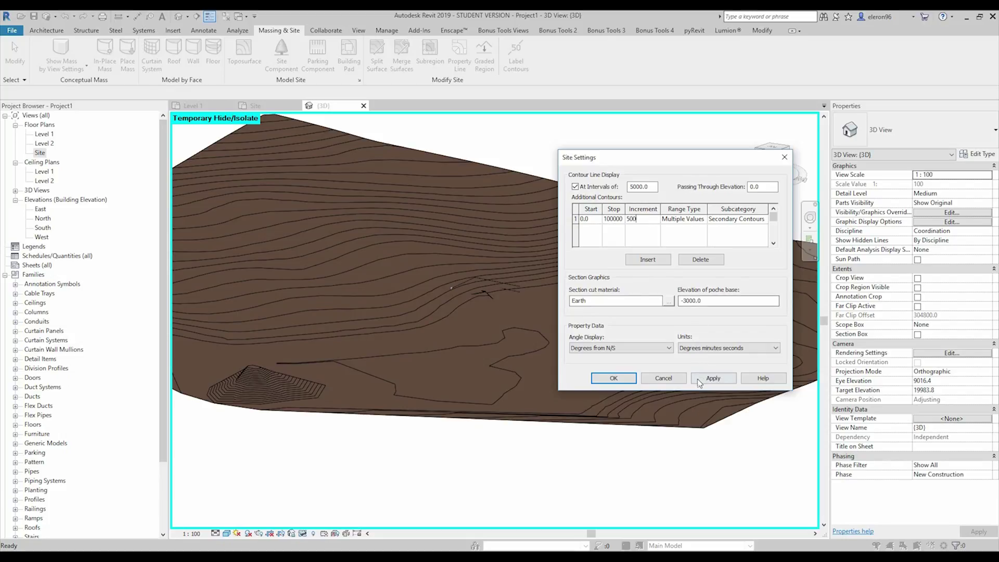
{"action": "left_click", "coordinate": [699, 381]}
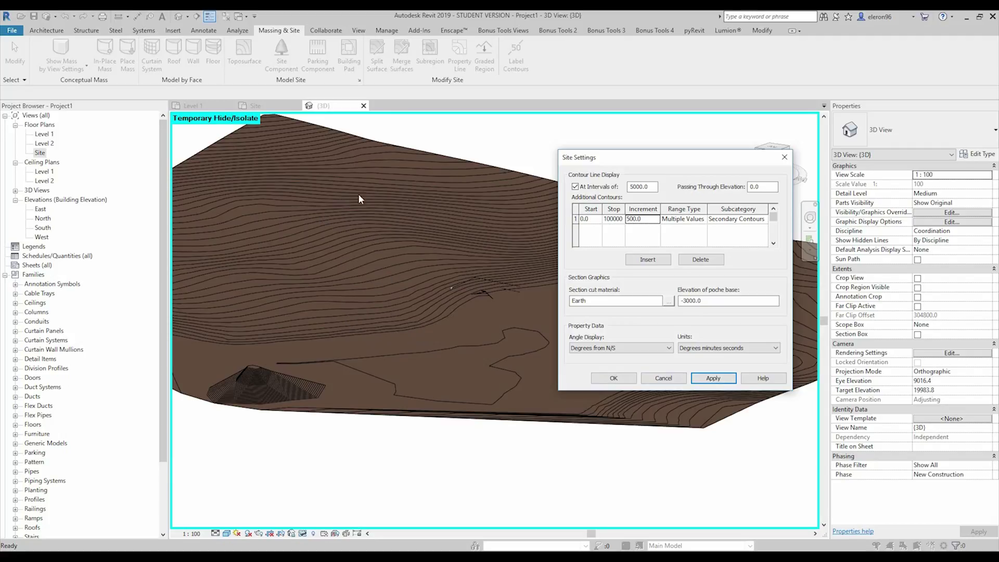
Step: Set the increment of the additional contours to 5000 and apply it
{"action": "left_click", "coordinate": [636, 219]}
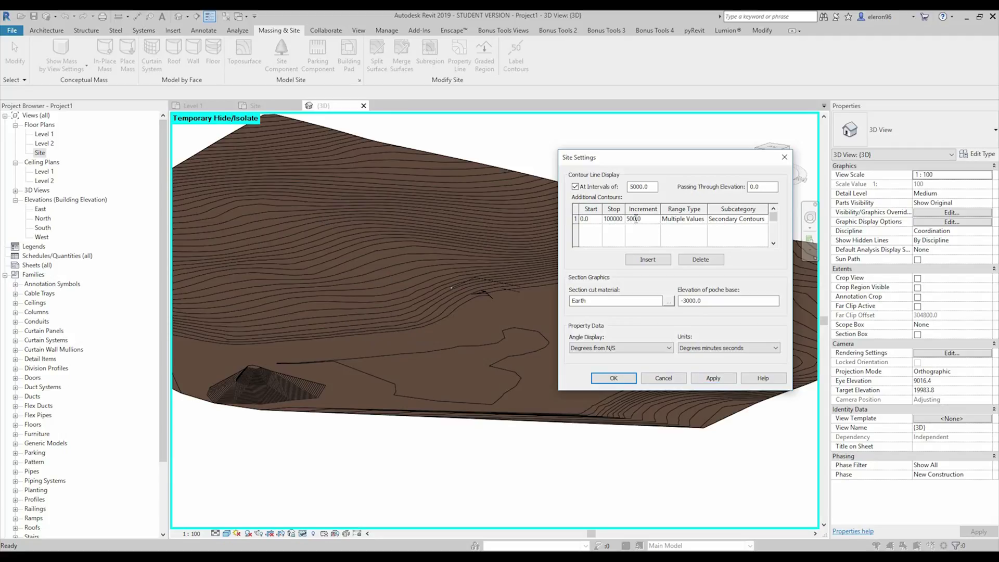
{"action": "type", "text": "0"}
{"action": "left_click", "coordinate": [711, 380]}
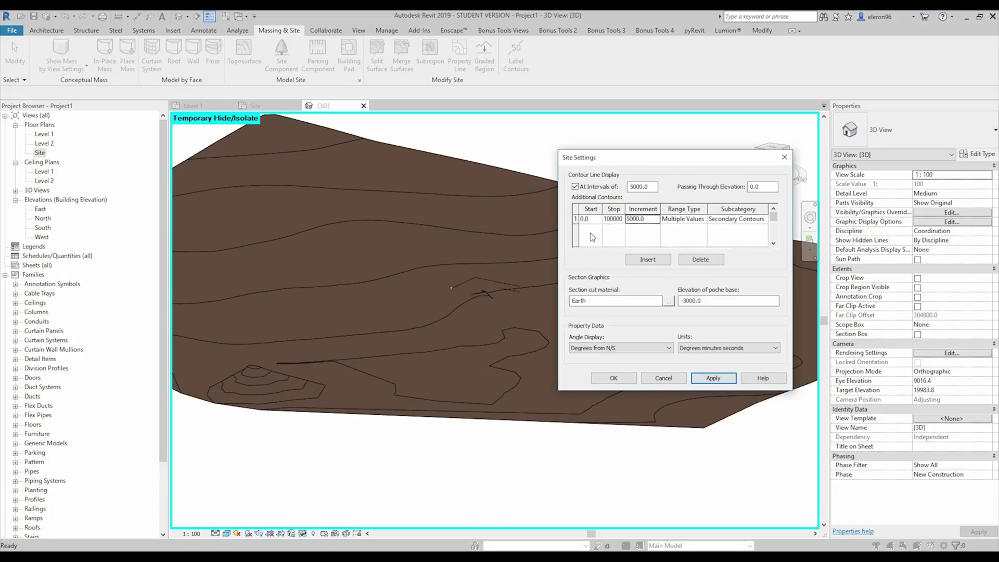
Step: Set the increment of the additional contours back to 1000 and apply it
{"action": "left_click_drag", "start_coordinate": [645, 219], "coordinate": [620, 223]}
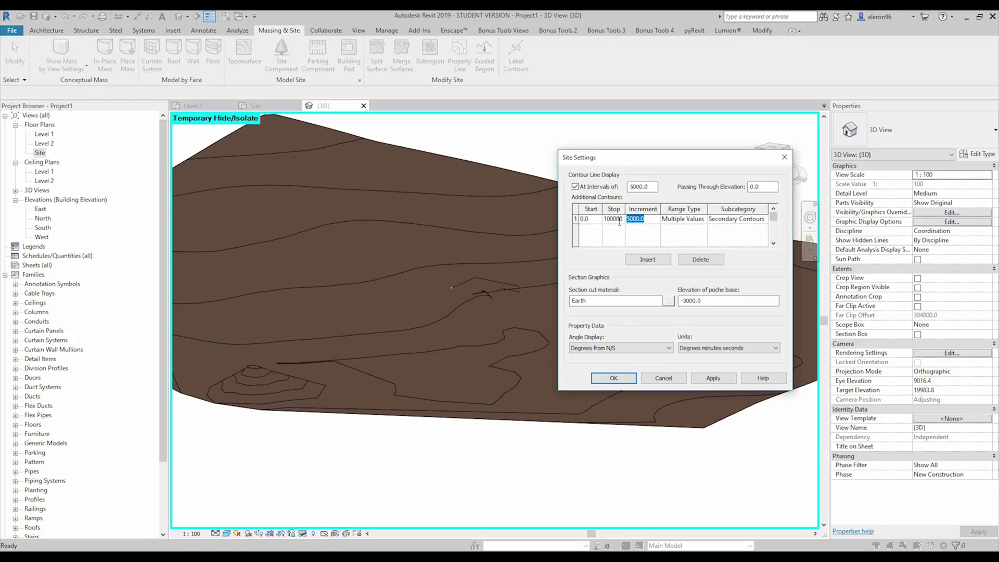
{"action": "type", "text": "200"}
{"action": "key", "text": "BackSpace"}
{"action": "key", "text": "BackSpace"}
{"action": "type", "text": "100"}
{"action": "left_click", "coordinate": [731, 381]}
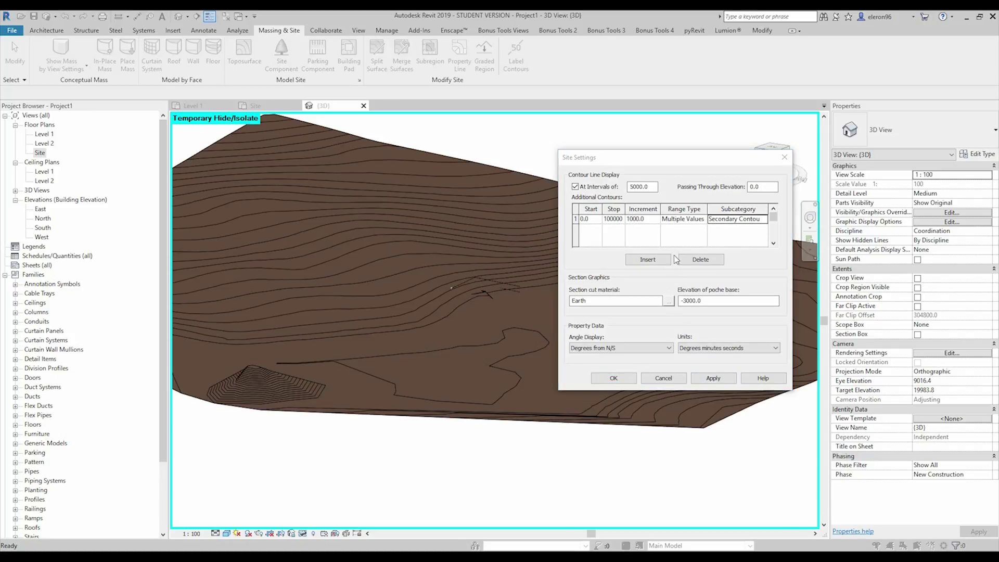
Step: Set the range type of the additional contours to Single Value and apply it
{"action": "left_click", "coordinate": [704, 222]}
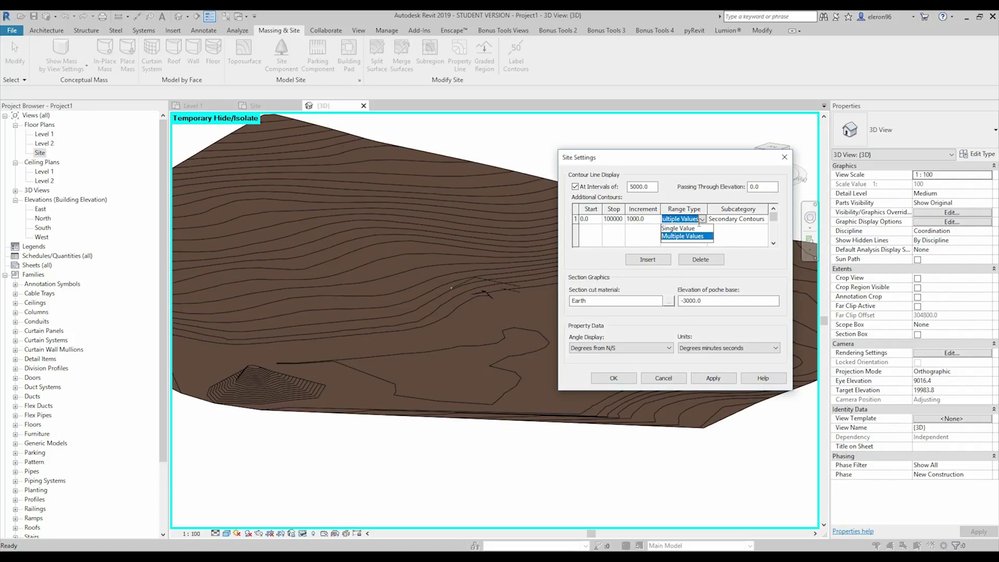
{"action": "left_click", "coordinate": [683, 229]}
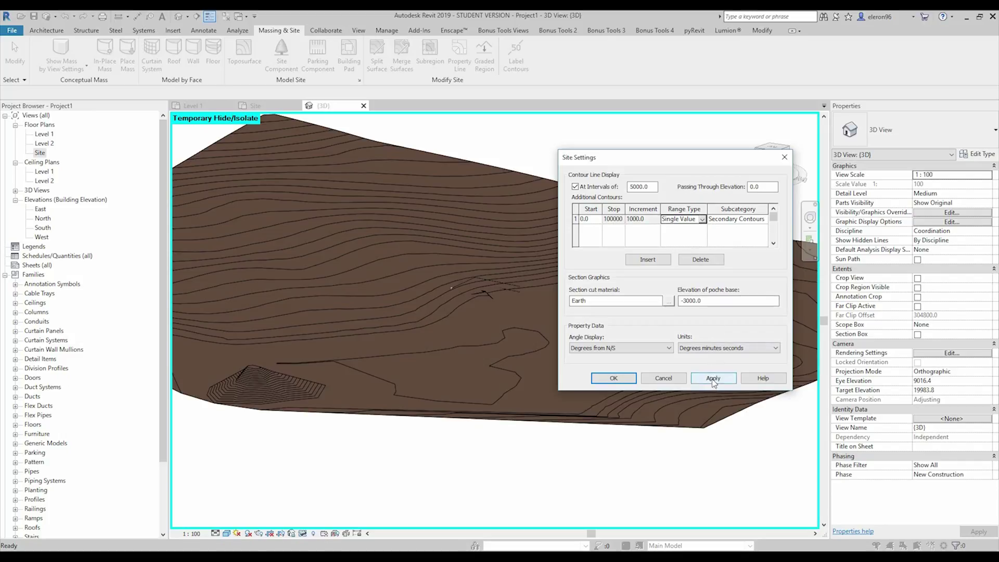
{"action": "left_click", "coordinate": [713, 381]}
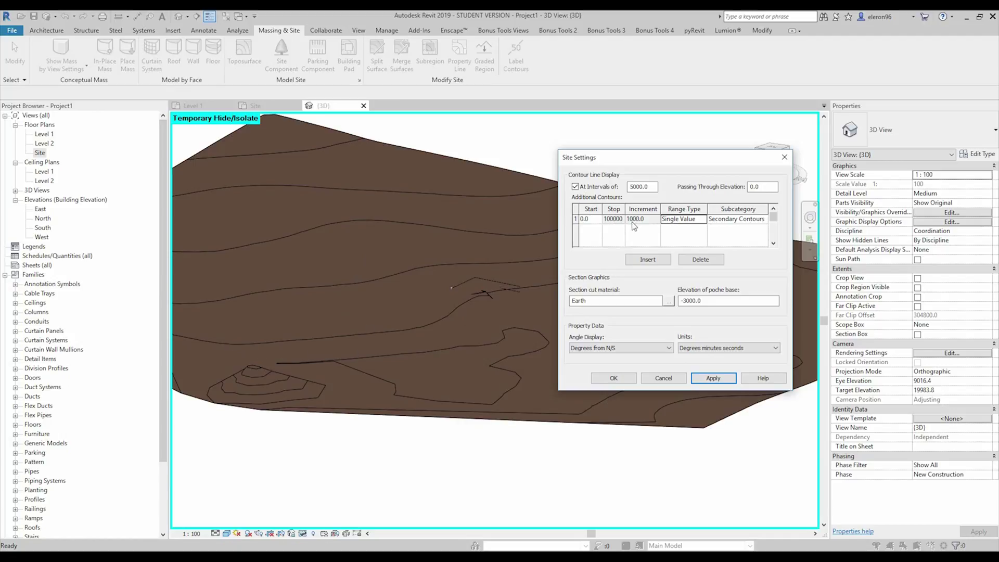
Step: Set the additional contours' range type back to Multiple Values, apply it and close the site settings
{"action": "left_click_drag", "start_coordinate": [651, 186], "coordinate": [627, 187]}
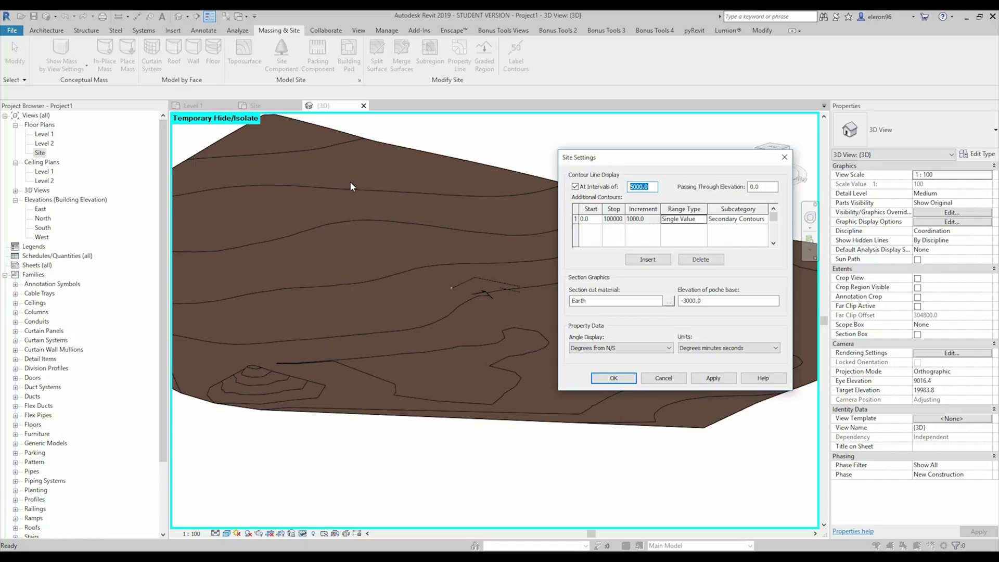
{"action": "left_click", "coordinate": [702, 219]}
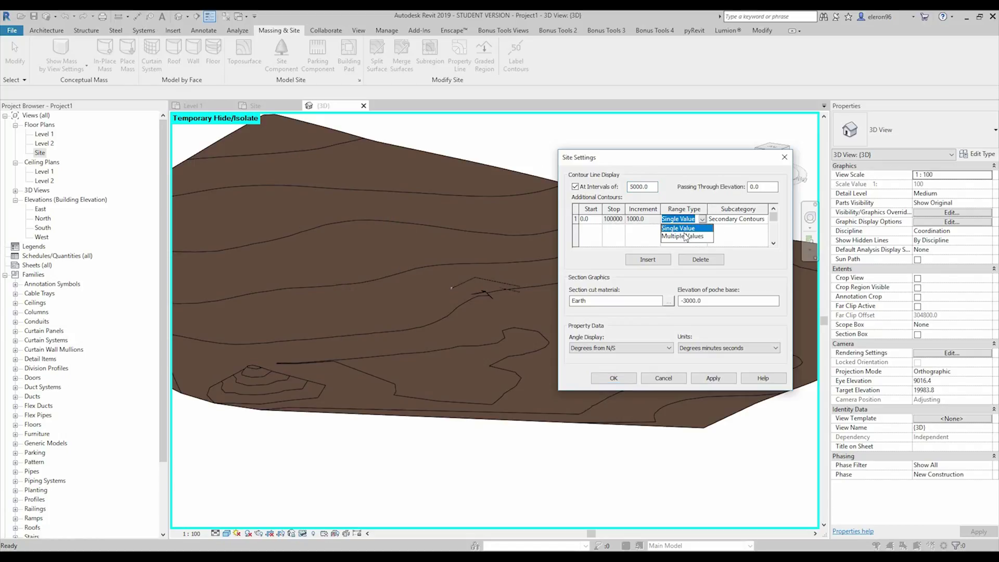
{"action": "left_click", "coordinate": [686, 237]}
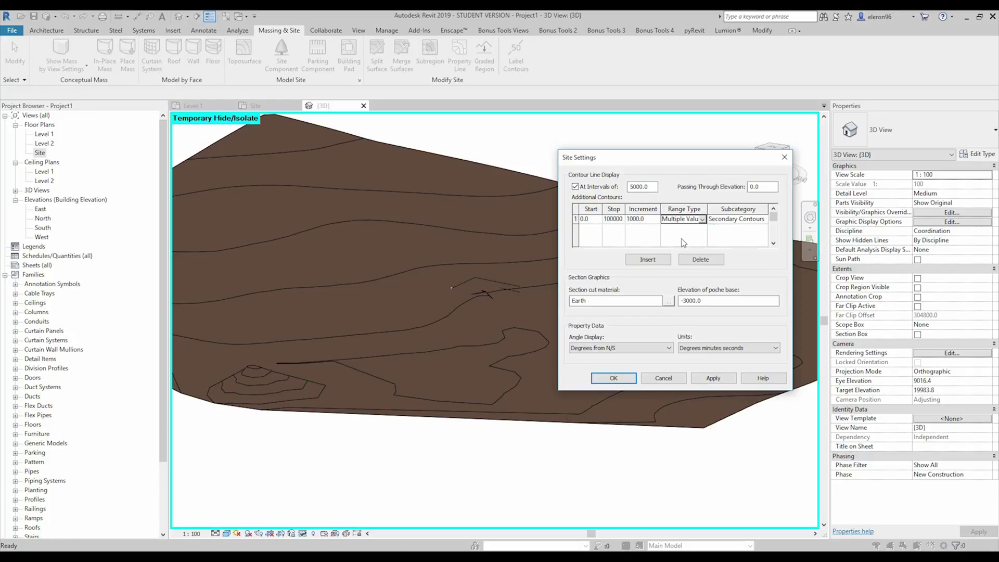
{"action": "left_click", "coordinate": [709, 374]}
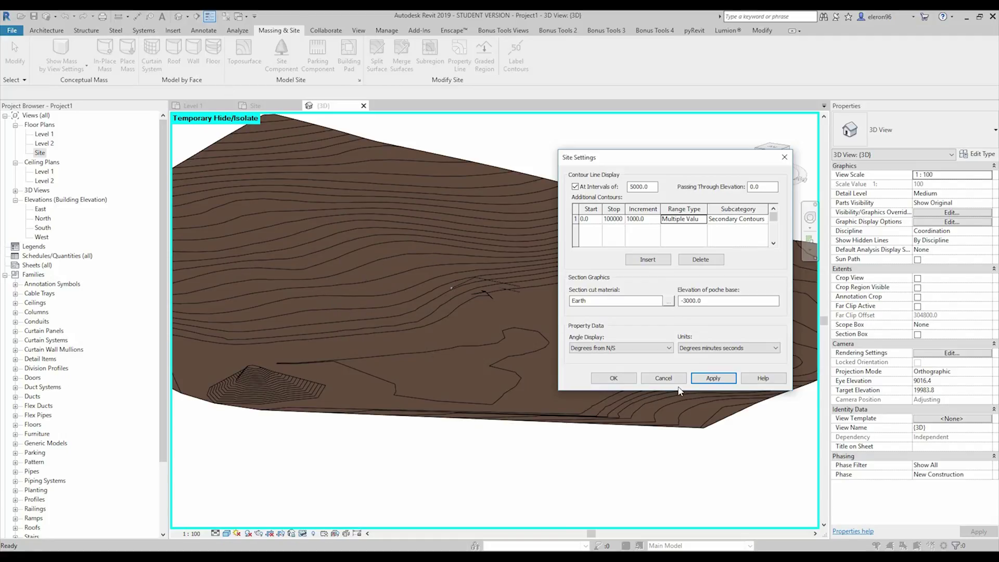
{"action": "left_click", "coordinate": [614, 378]}
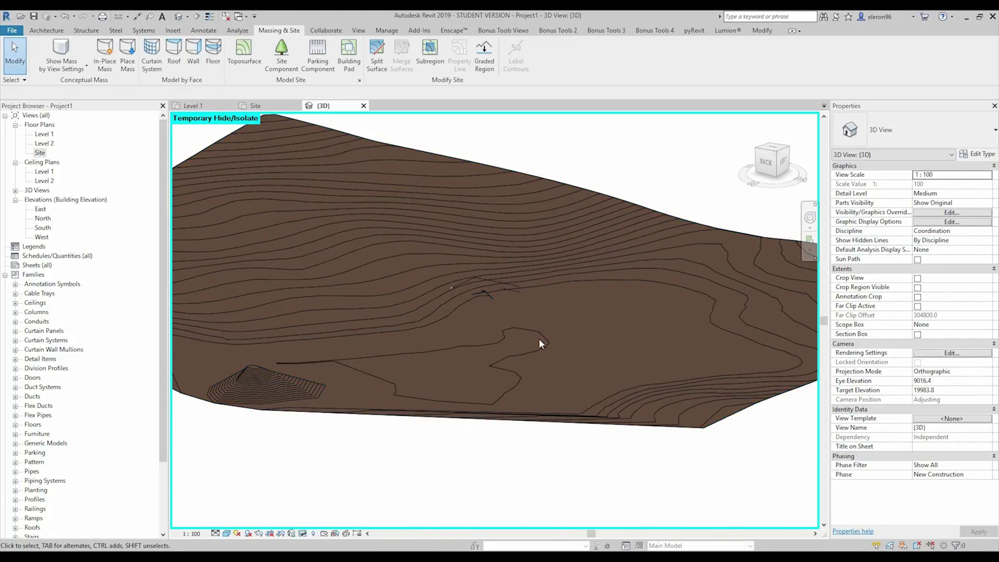
Step: Set the 3D view's scale to 1 : 5000 to inspect how the terrain's contour lines are displayed
{"action": "middle_click_drag", "start_coordinate": [600, 314], "coordinate": [320, 439], "text": "shift"}
{"action": "left_click", "coordinate": [192, 534]}
{"action": "left_click", "coordinate": [213, 522]}
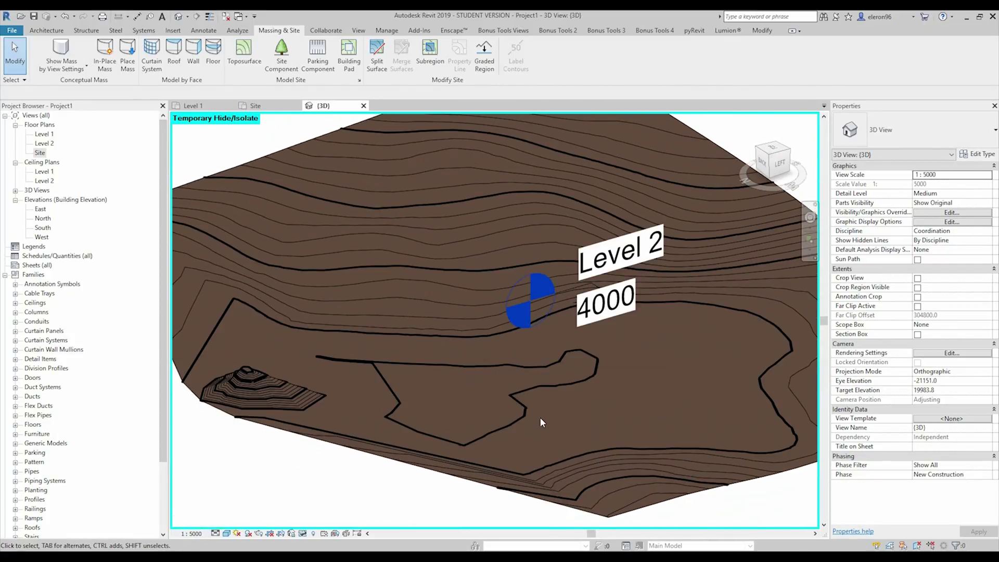
{"action": "mouse_move", "coordinate": [338, 330]}
{"action": "middle_mouse_down", "text": "shift"}
{"action": "mouse_move", "coordinate": [537, 388]}
{"action": "mouse_move", "coordinate": [576, 367]}
{"action": "middle_mouse_up", "text": "shift"}
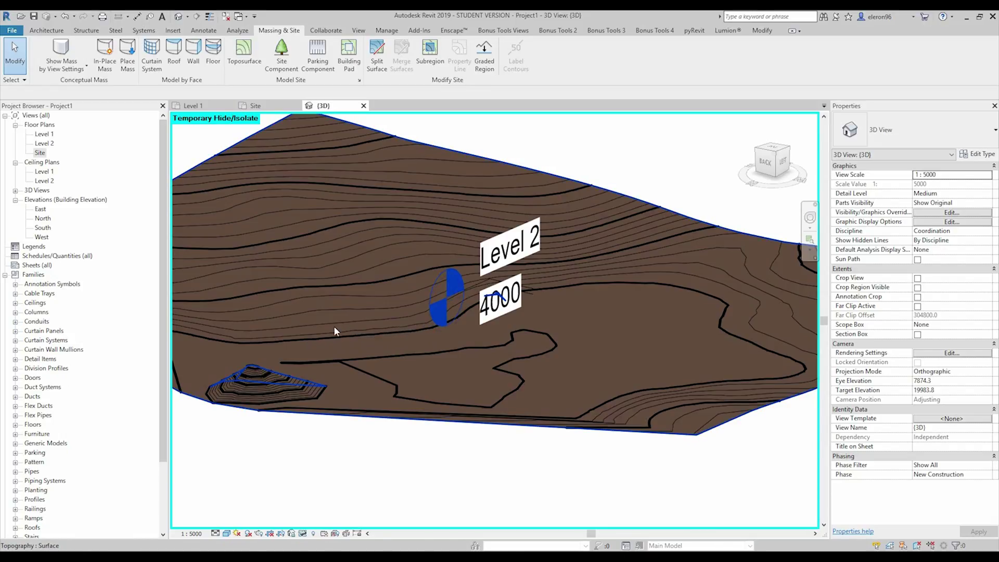
Step: Reopen the site settings, change the additional contours' range type to Single Value and apply it
{"action": "left_click", "coordinate": [359, 80]}
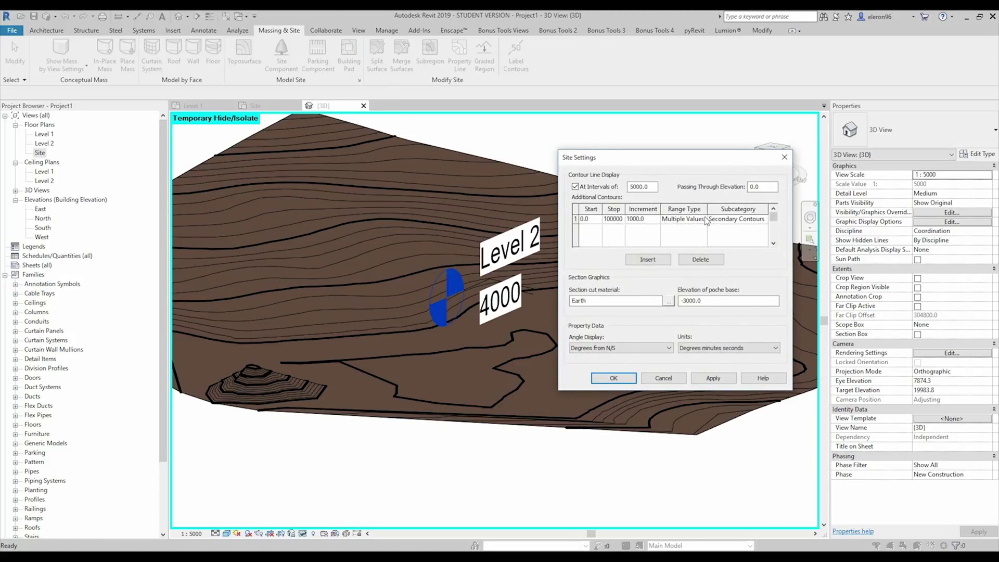
{"action": "left_click", "coordinate": [684, 219]}
{"action": "left_click", "coordinate": [679, 232]}
{"action": "left_click", "coordinate": [708, 378]}
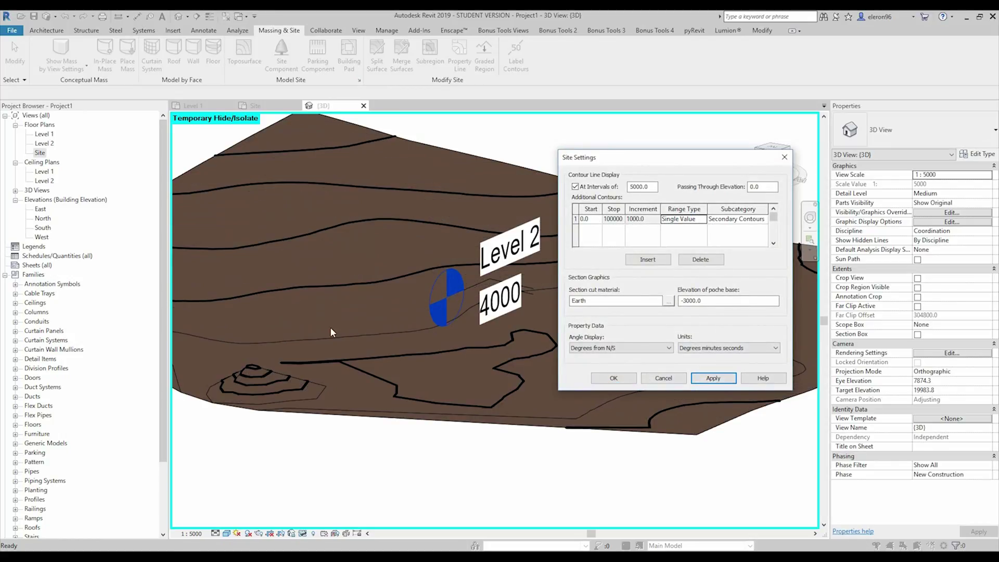
Step: Restore Multiple Values as the range type of the additional contours and apply it
{"action": "left_click", "coordinate": [704, 219]}
{"action": "left_click", "coordinate": [682, 226]}
{"action": "left_click", "coordinate": [716, 380]}
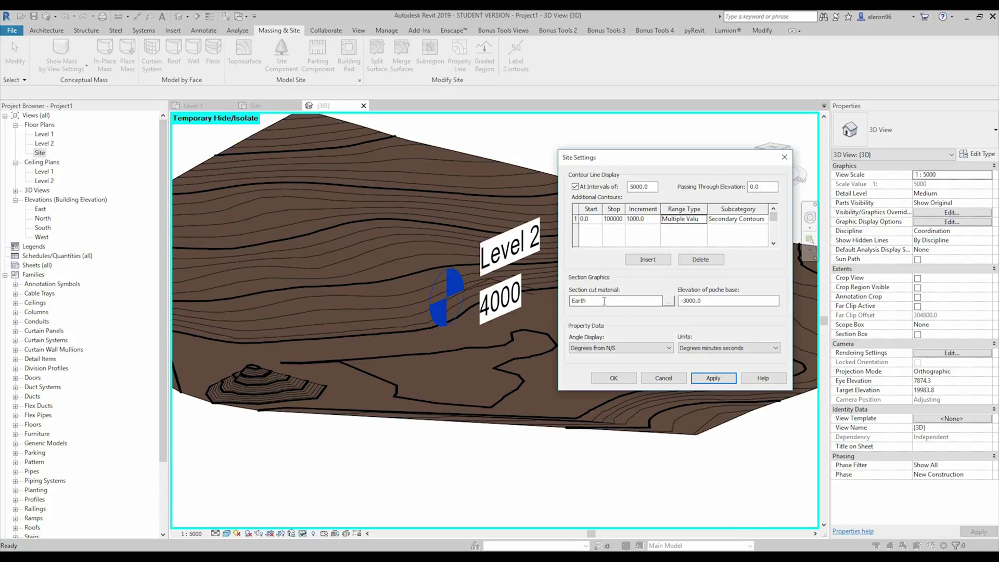
Step: Open the section cut material Earth for editing and search the appearance library for grass
{"action": "left_click", "coordinate": [627, 304]}
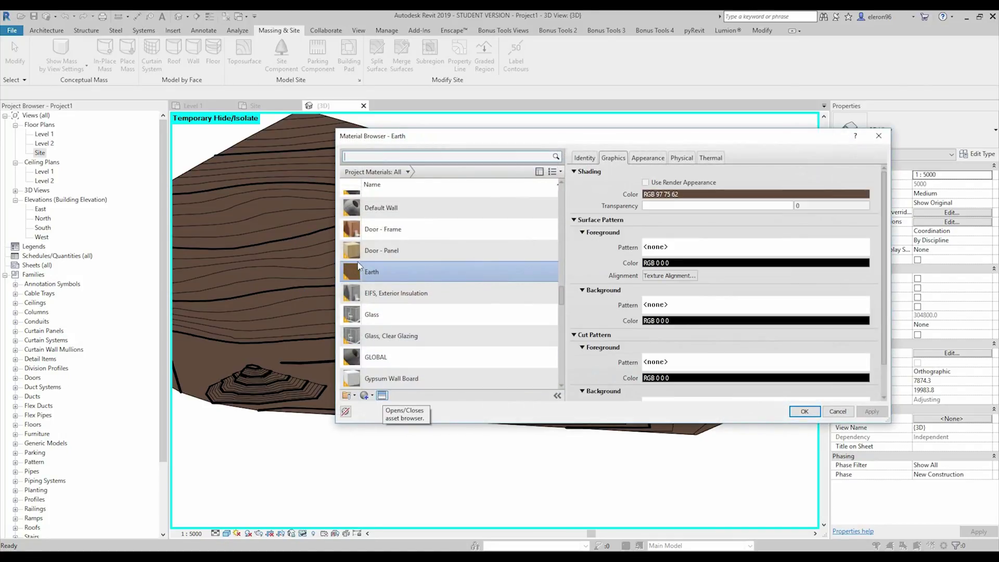
{"action": "left_click", "coordinate": [382, 396]}
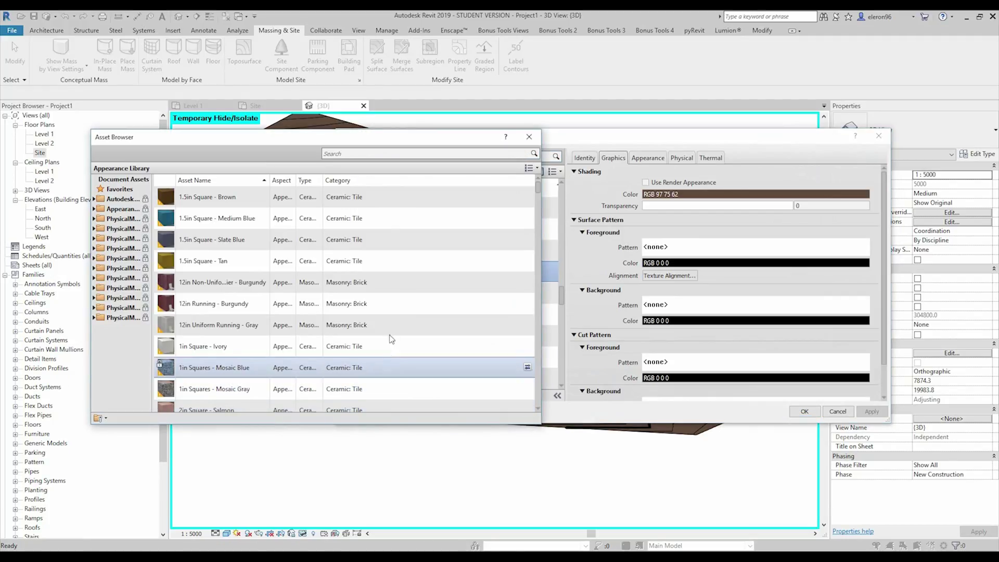
{"action": "left_click", "coordinate": [387, 154]}
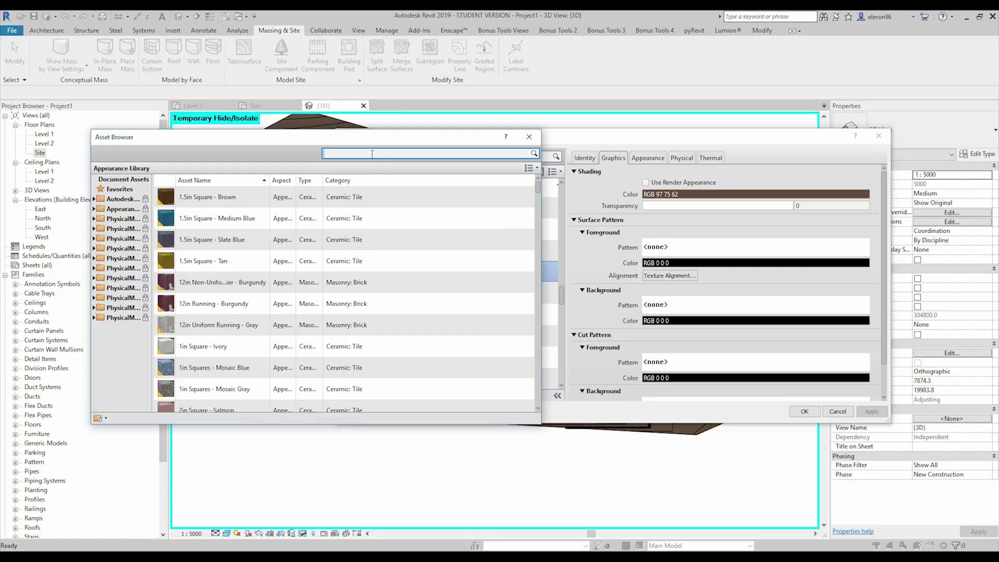
{"action": "type", "text": "gra"}
{"action": "key", "text": "Return"}
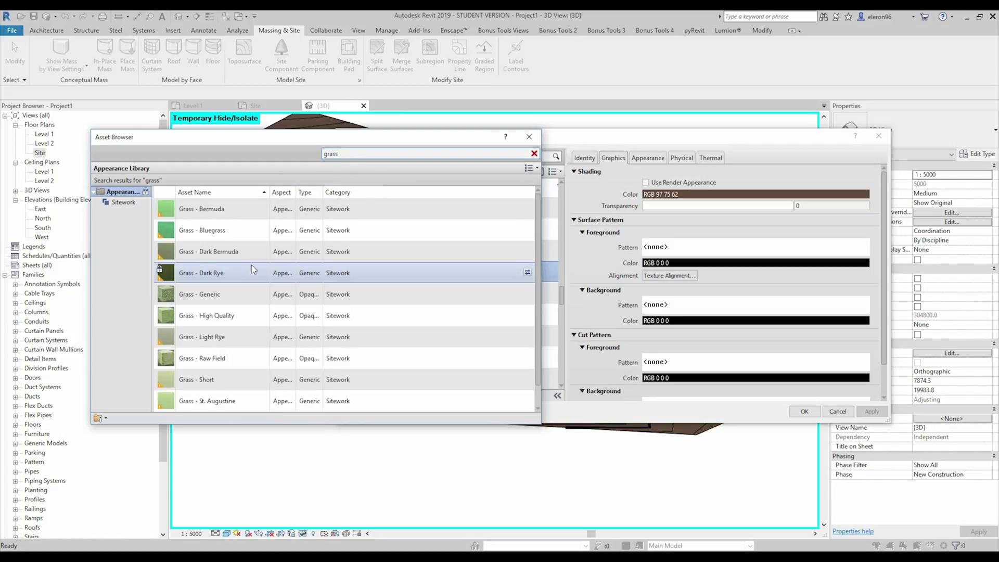
Step: Assign the Grass - High Quality appearance to the Earth material and confirm the material and site settings
{"action": "double_click", "coordinate": [228, 323]}
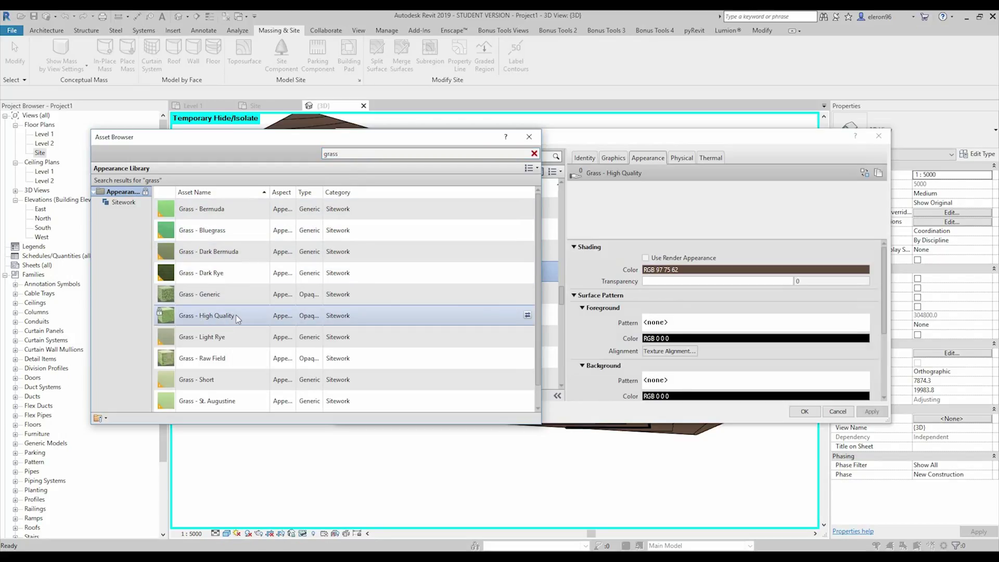
{"action": "left_click", "coordinate": [529, 137]}
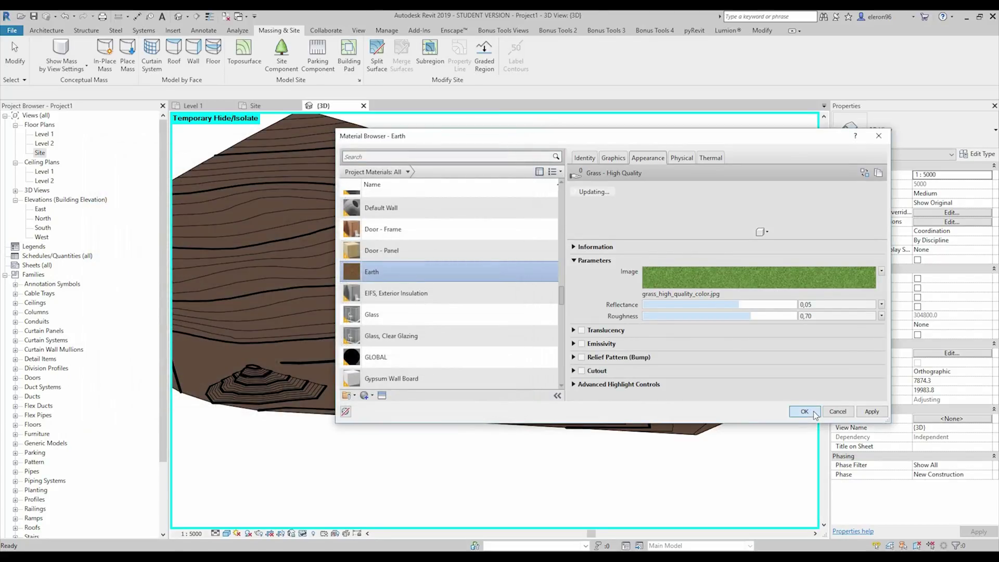
{"action": "left_click", "coordinate": [804, 411]}
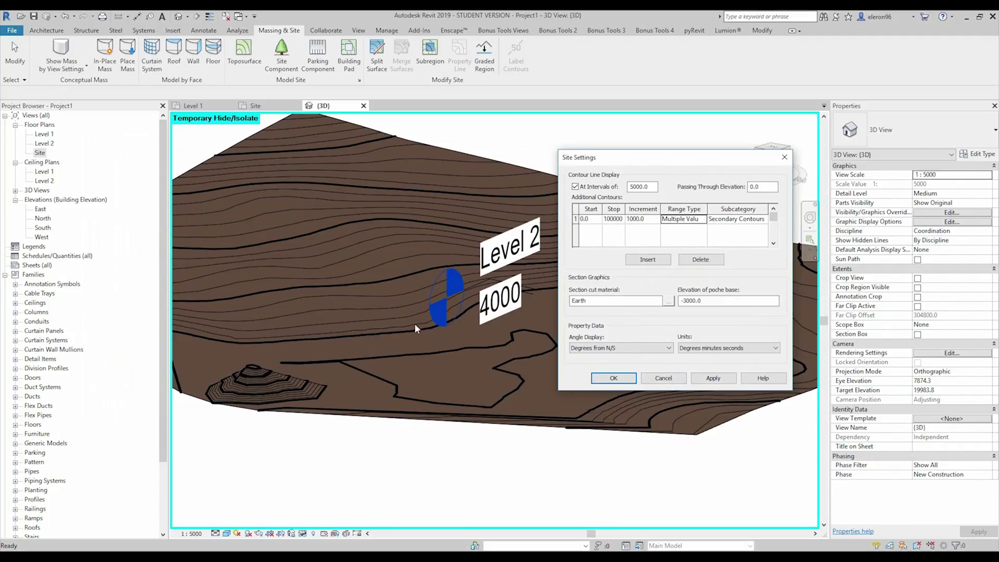
{"action": "left_click", "coordinate": [617, 378]}
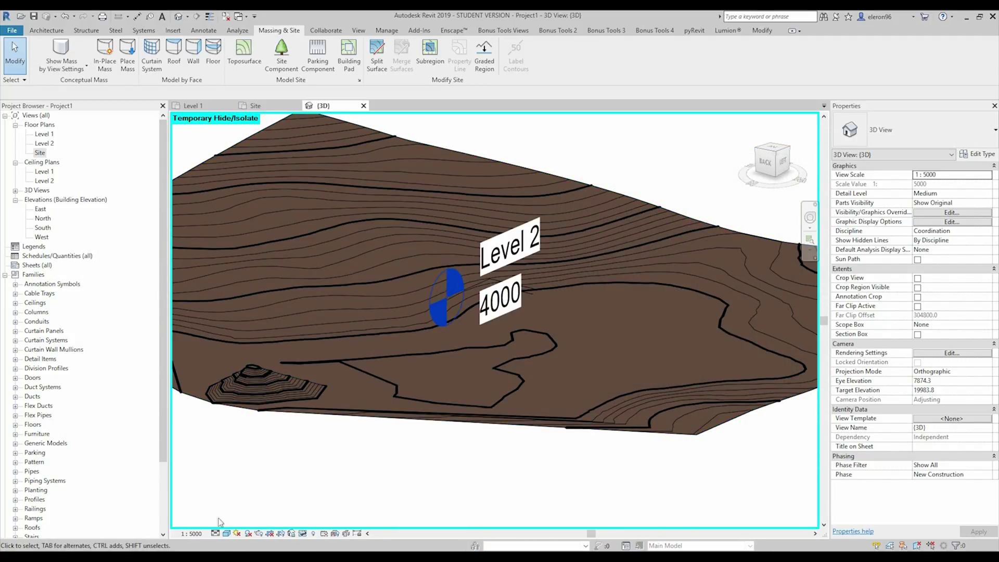
Step: Check the Earth material's graphics settings from the site settings and close both dialogs
{"action": "left_click", "coordinate": [360, 81]}
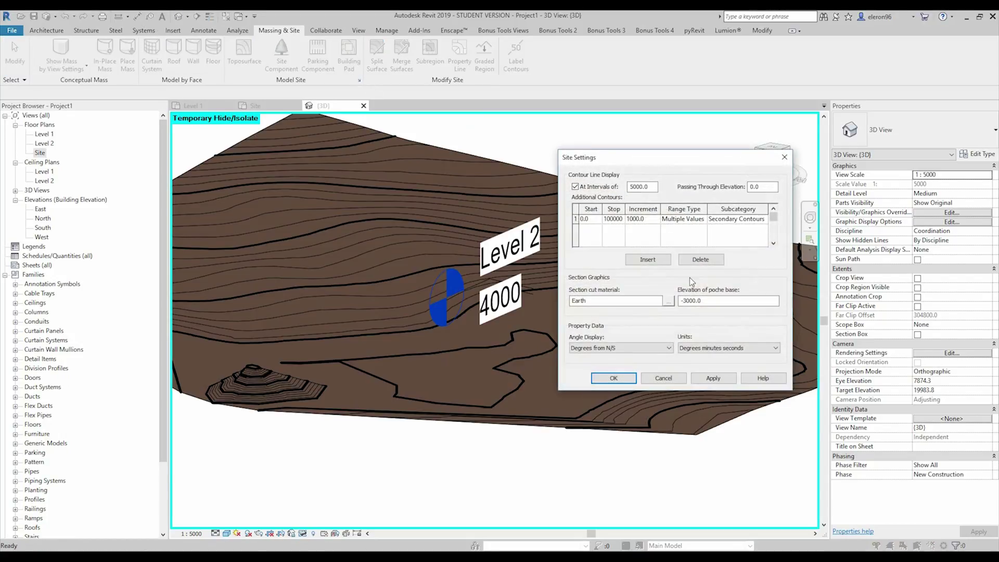
{"action": "left_click", "coordinate": [668, 304]}
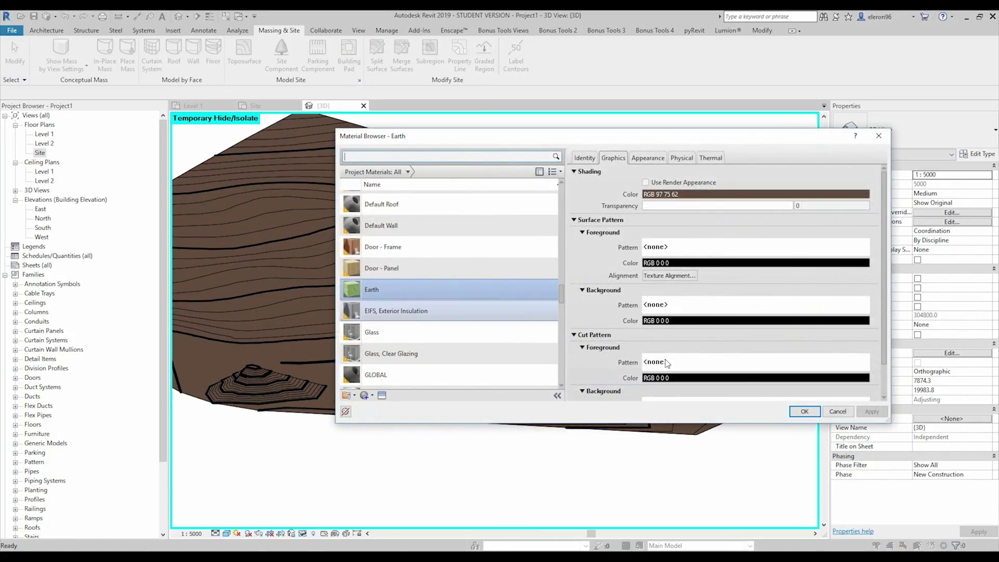
{"action": "left_click", "coordinate": [801, 412]}
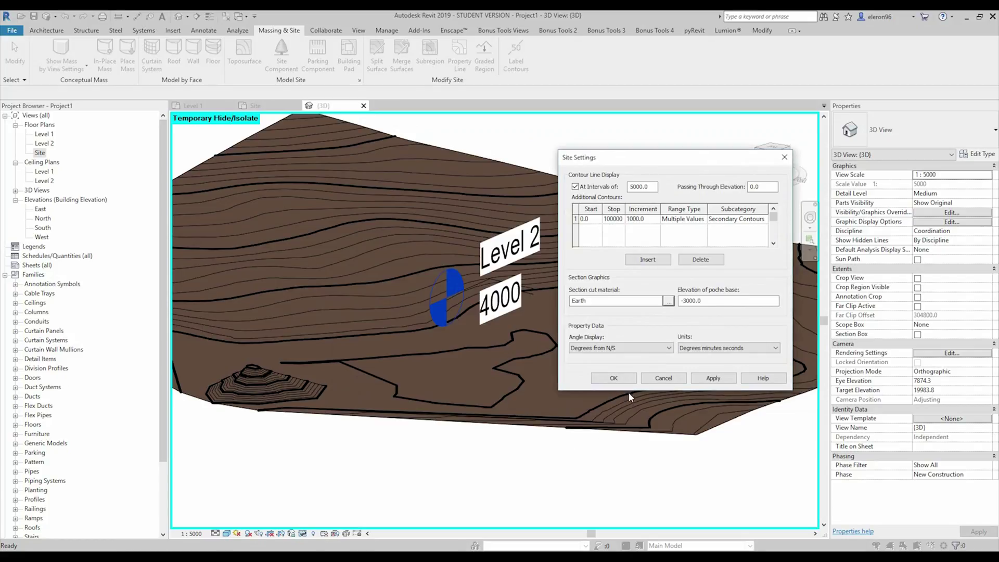
{"action": "left_click", "coordinate": [613, 378]}
Step: Preview the terrain in the Realistic visual style and return the 3D view to its plain material colors
{"action": "left_click", "coordinate": [227, 533]}
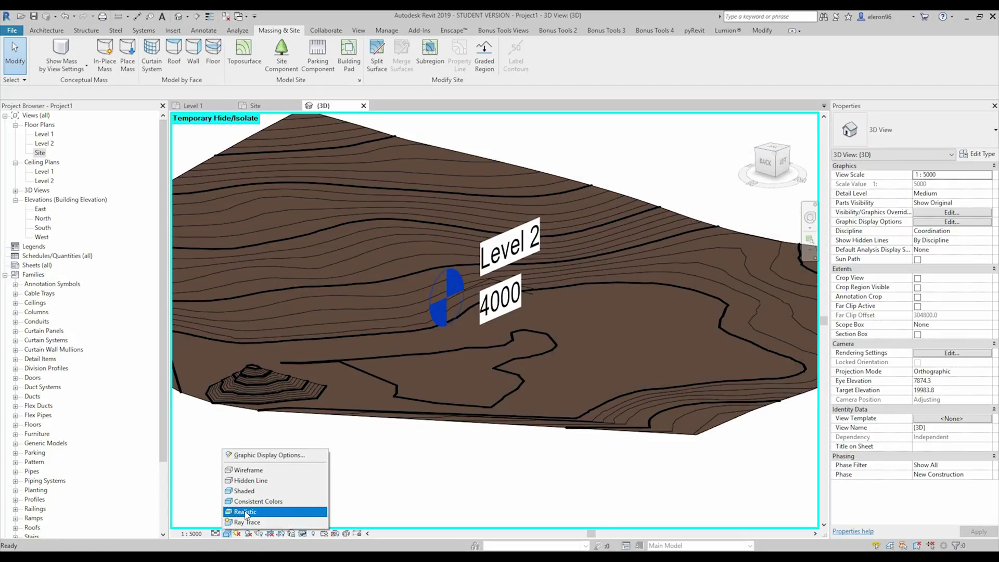
{"action": "left_click", "coordinate": [245, 512]}
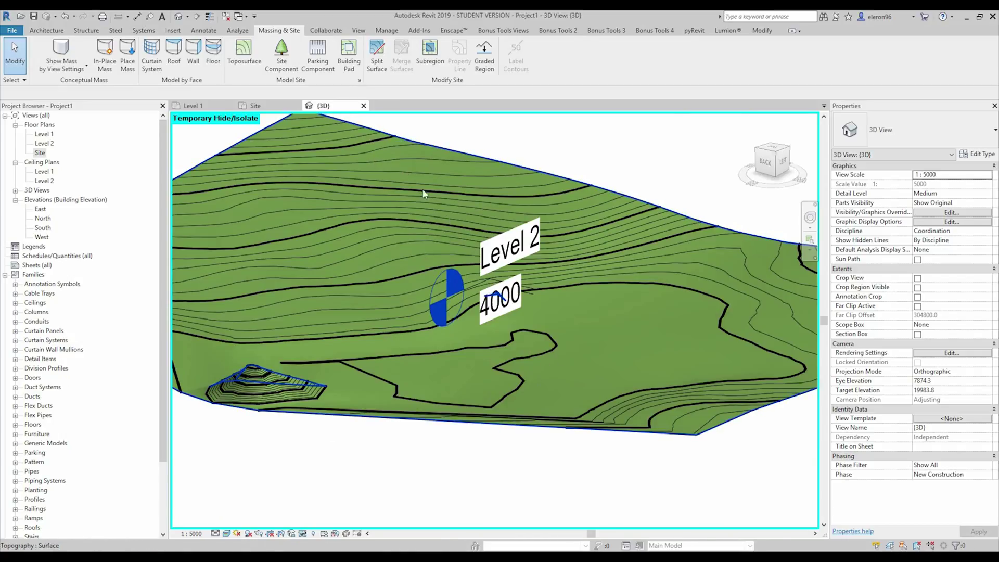
{"action": "left_click", "coordinate": [227, 534]}
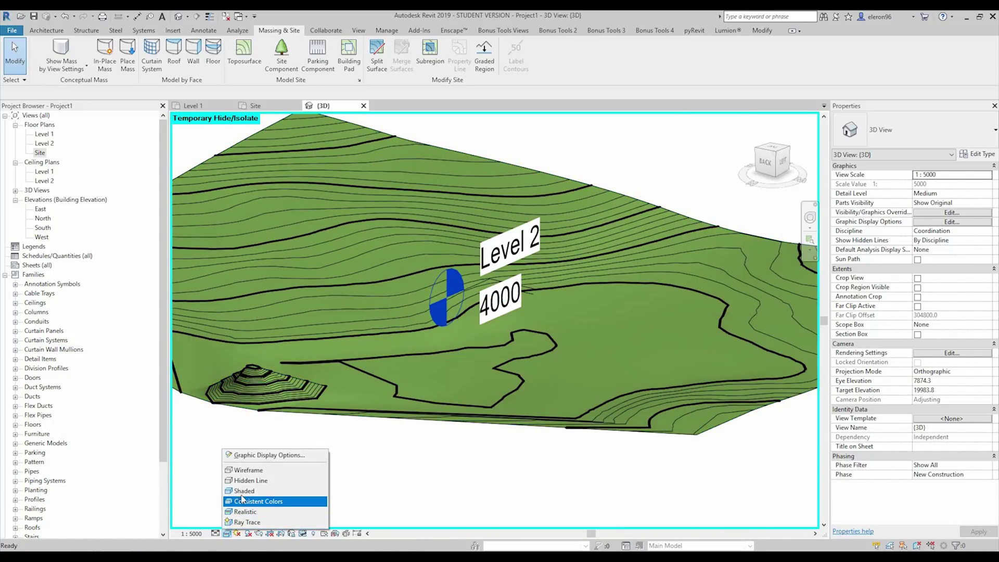
{"action": "left_click", "coordinate": [242, 501]}
Step: Review the section graphics options in the site settings with the dialog moved aside, and close it
{"action": "left_click", "coordinate": [360, 80]}
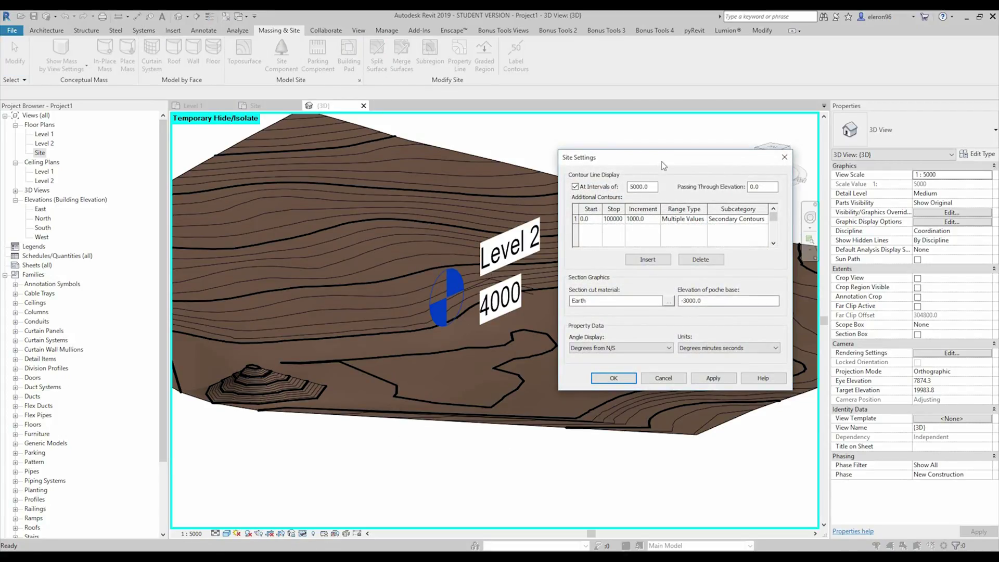
{"action": "left_click_drag", "start_coordinate": [664, 166], "coordinate": [631, 166]}
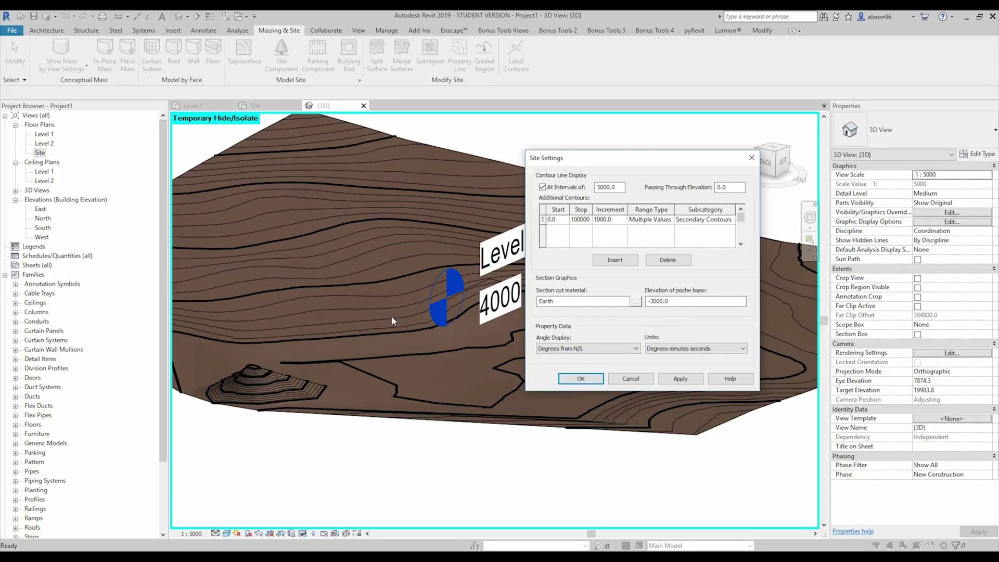
{"action": "left_click", "coordinate": [581, 378]}
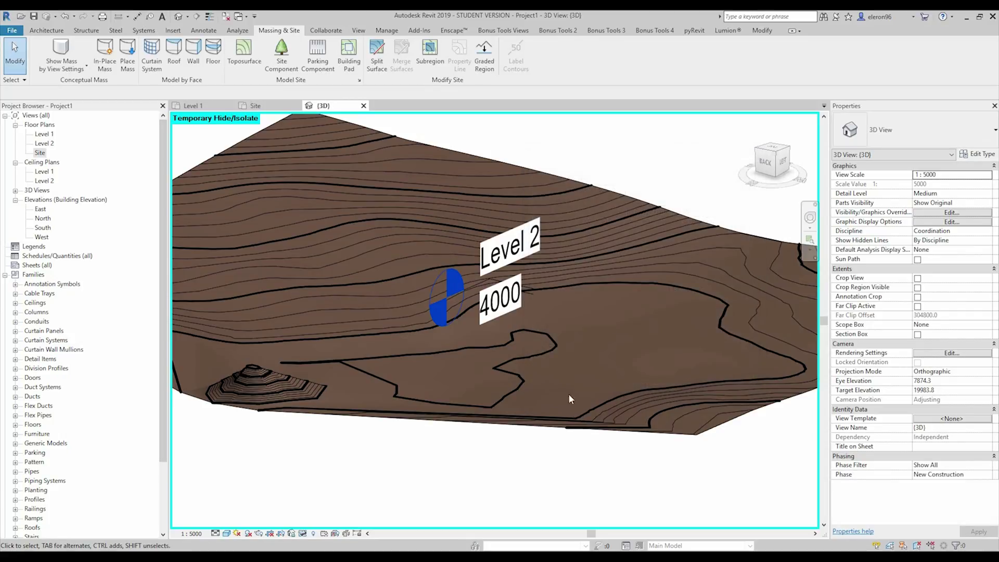
Step: Place a horizontal building section across the middle of the terrain in the Site floor plan
{"action": "left_click", "coordinate": [255, 105]}
{"action": "left_click", "coordinate": [359, 30]}
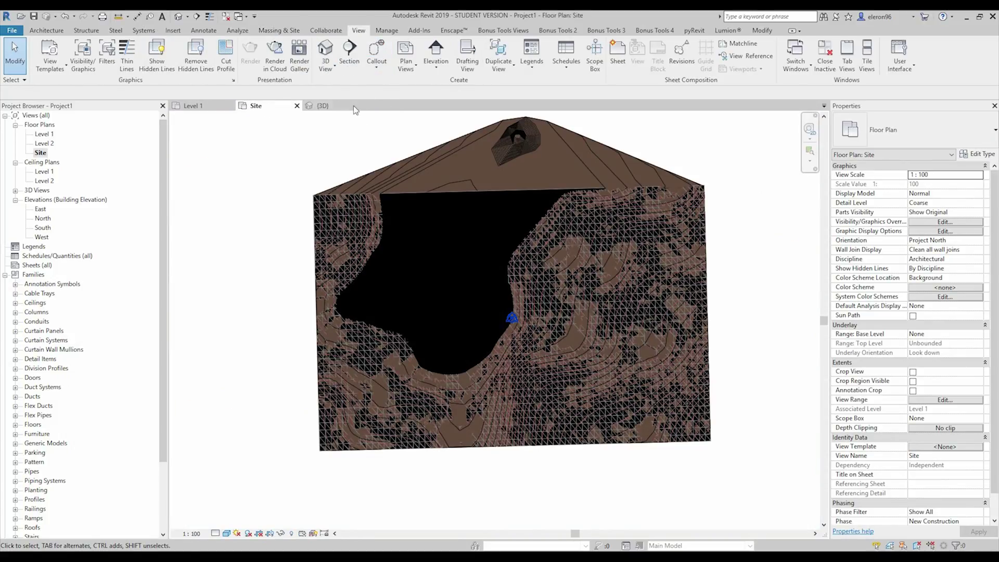
{"action": "left_click", "coordinate": [349, 55]}
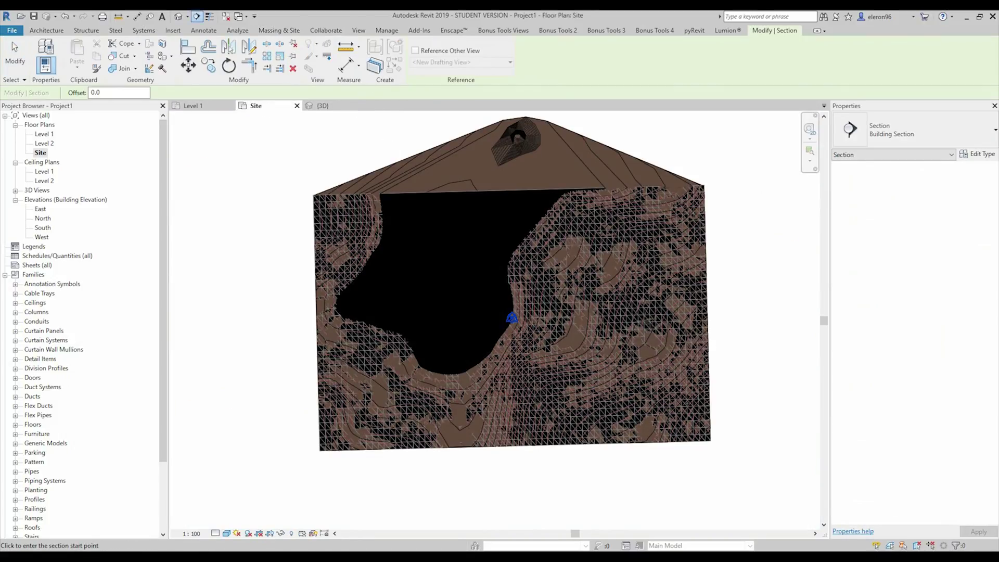
{"action": "left_click", "coordinate": [646, 326]}
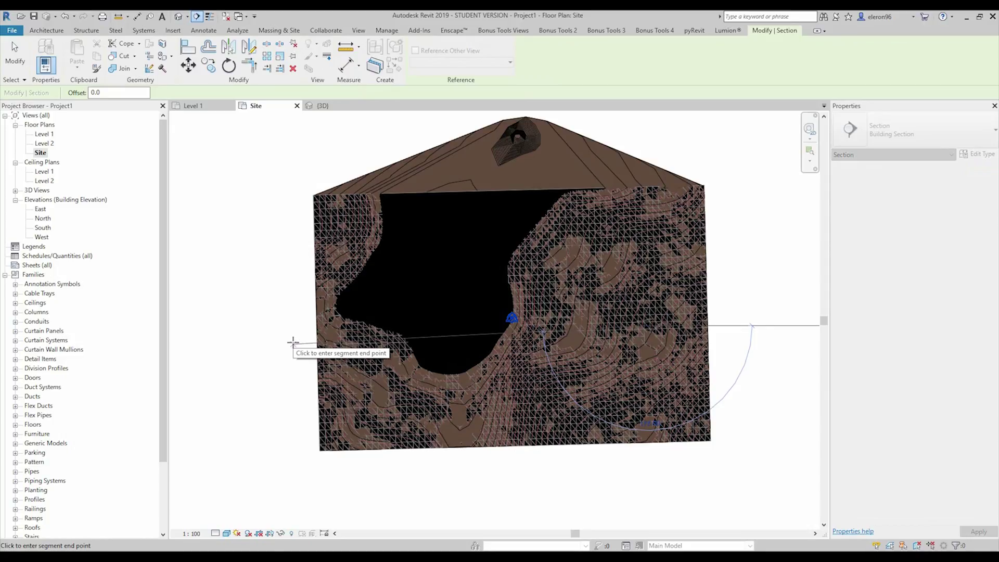
{"action": "left_click", "coordinate": [292, 327]}
{"action": "key", "text": "Escape"}
{"action": "key", "text": "Escape"}
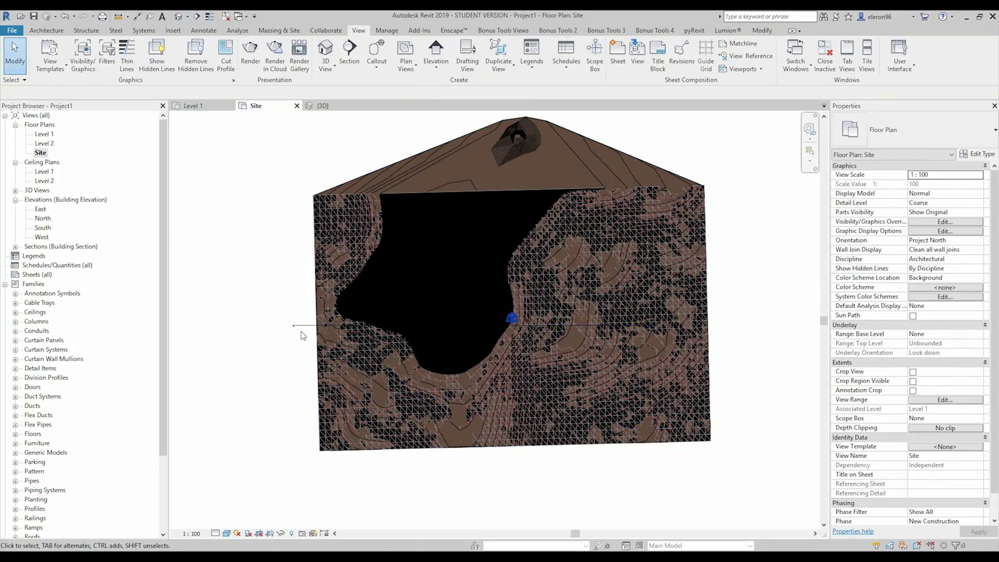
Step: Extend the section's view depth in the Site plan beyond the terrain's lower edge, to about 216552, and open its section view
{"action": "left_click", "coordinate": [305, 327]}
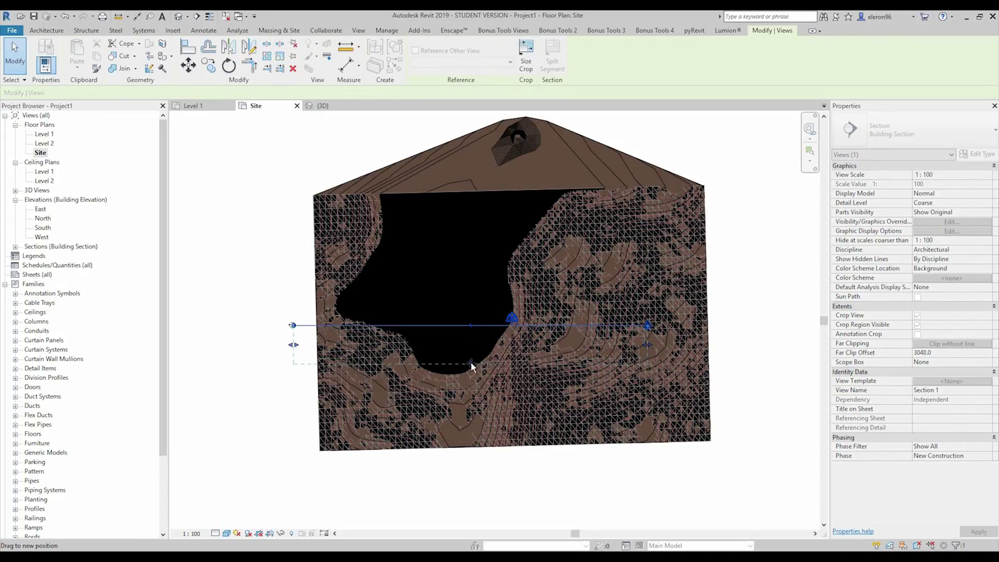
{"action": "left_click_drag", "start_coordinate": [472, 367], "coordinate": [470, 468]}
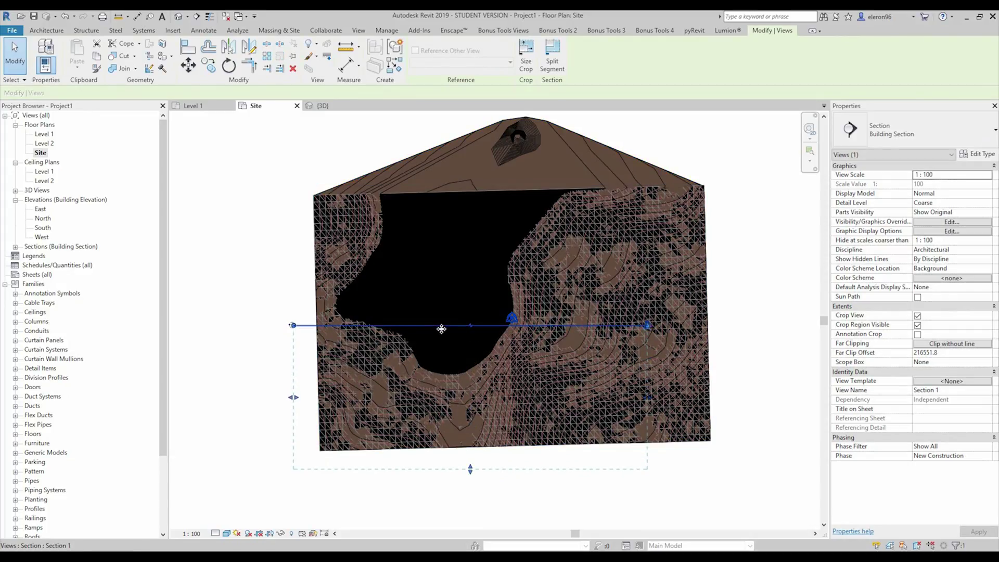
{"action": "right_click", "coordinate": [441, 329]}
{"action": "left_click", "coordinate": [510, 117]}
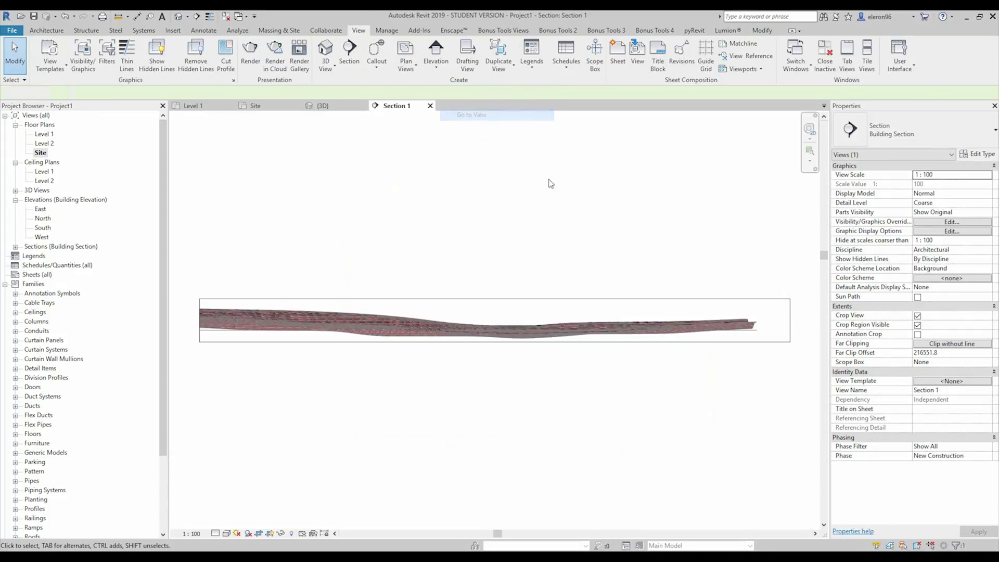
Step: Temporarily hide the imported Site.dwg drawing in the section view
{"action": "left_click", "coordinate": [262, 335]}
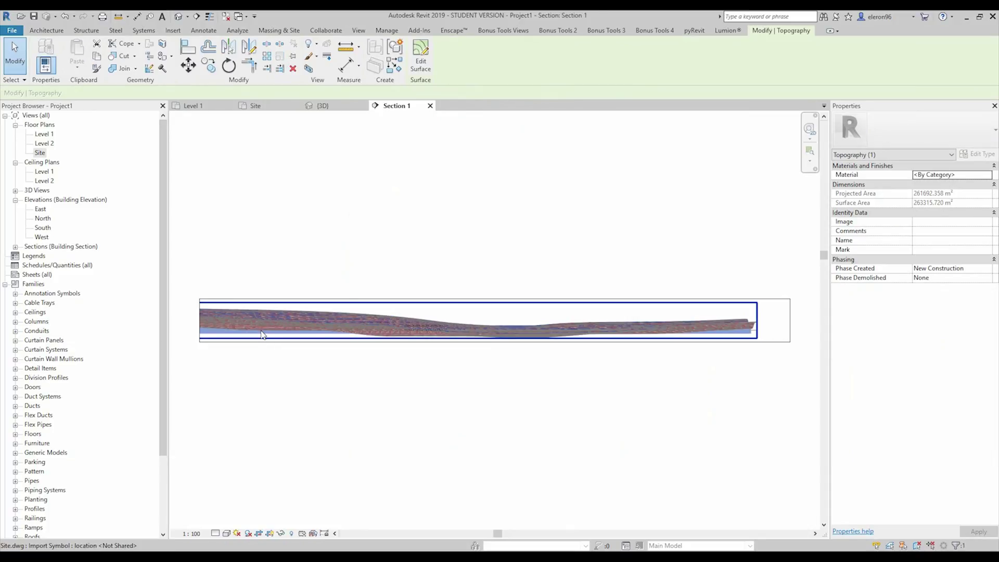
{"action": "key", "text": "Escape"}
{"action": "left_click", "coordinate": [263, 335]}
{"action": "key", "text": "h"}
{"action": "key", "text": "h"}
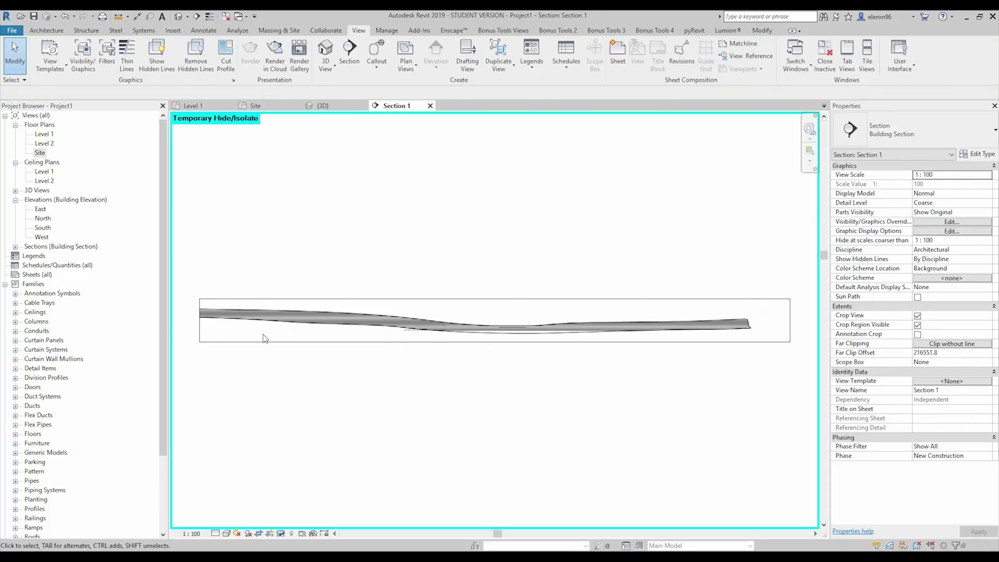
Step: Set the section view's visual style to Consistent Colors to display the terrain cut in its material color
{"action": "scroll", "coordinate": [323, 335], "scroll_direction": "up", "scroll_amount": 6}
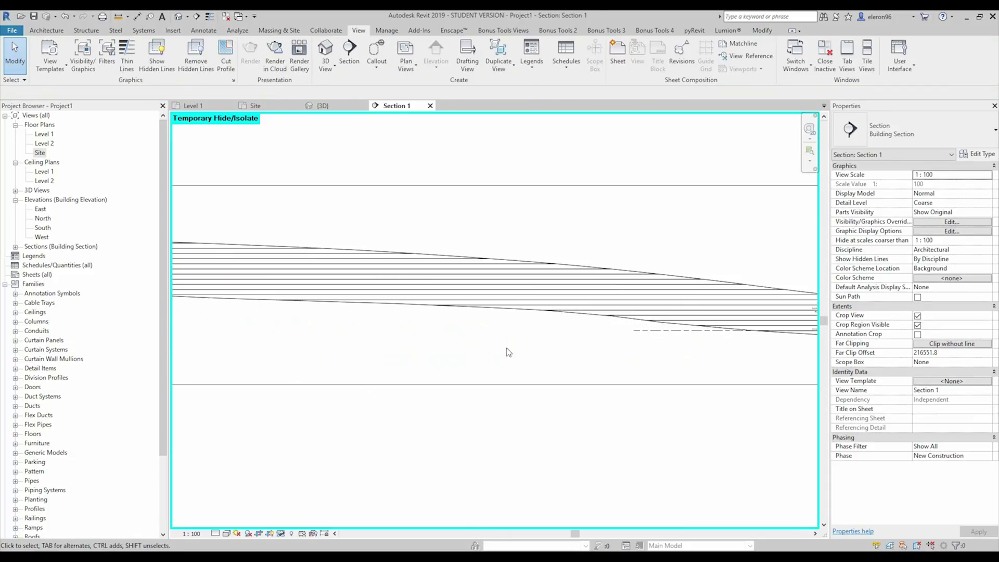
{"action": "left_click", "coordinate": [227, 533]}
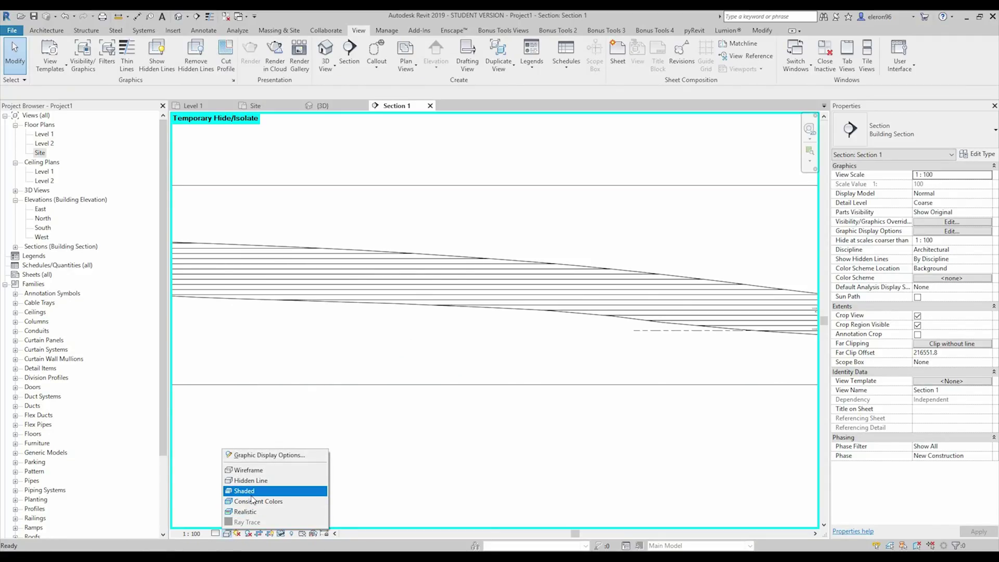
{"action": "left_click", "coordinate": [253, 501]}
{"action": "scroll", "coordinate": [350, 340], "scroll_direction": "down", "scroll_amount": 4}
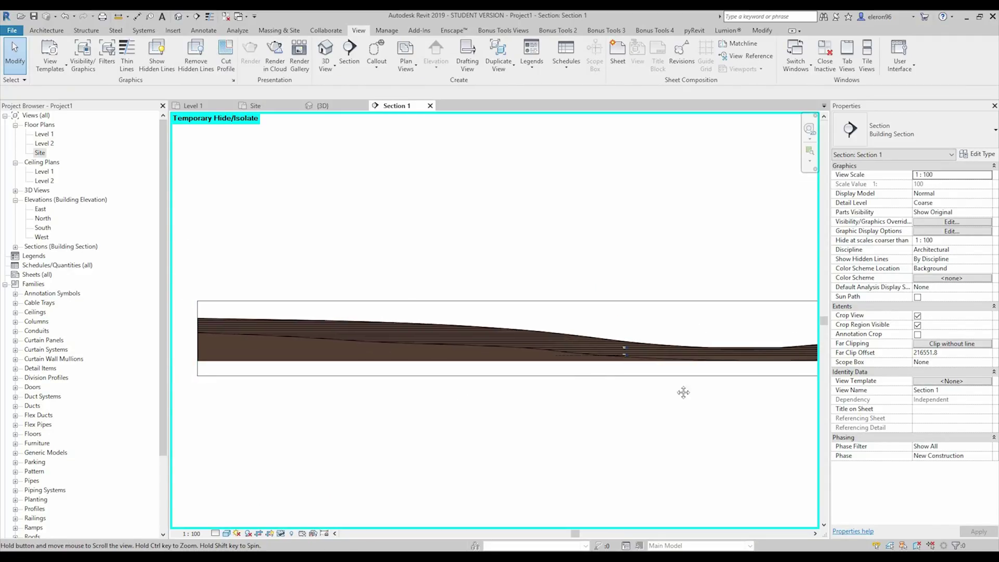
Step: Set the elevation of the poche base to -10000 in the site settings and apply it to the section
{"action": "scroll", "coordinate": [323, 354], "scroll_direction": "up", "scroll_amount": 1}
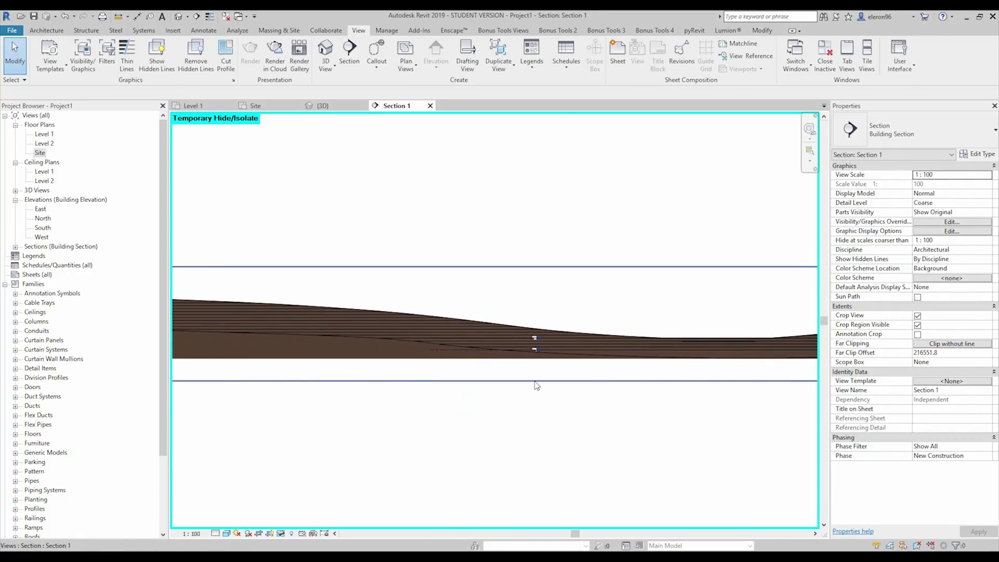
{"action": "scroll", "coordinate": [355, 354], "scroll_direction": "up", "scroll_amount": 8}
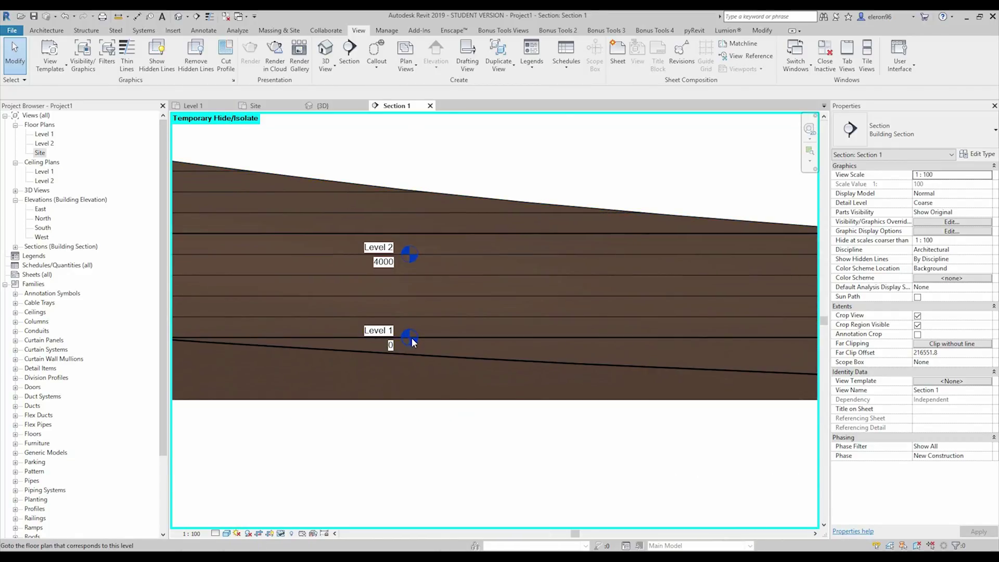
{"action": "scroll", "coordinate": [429, 376], "scroll_direction": "up", "scroll_amount": 2}
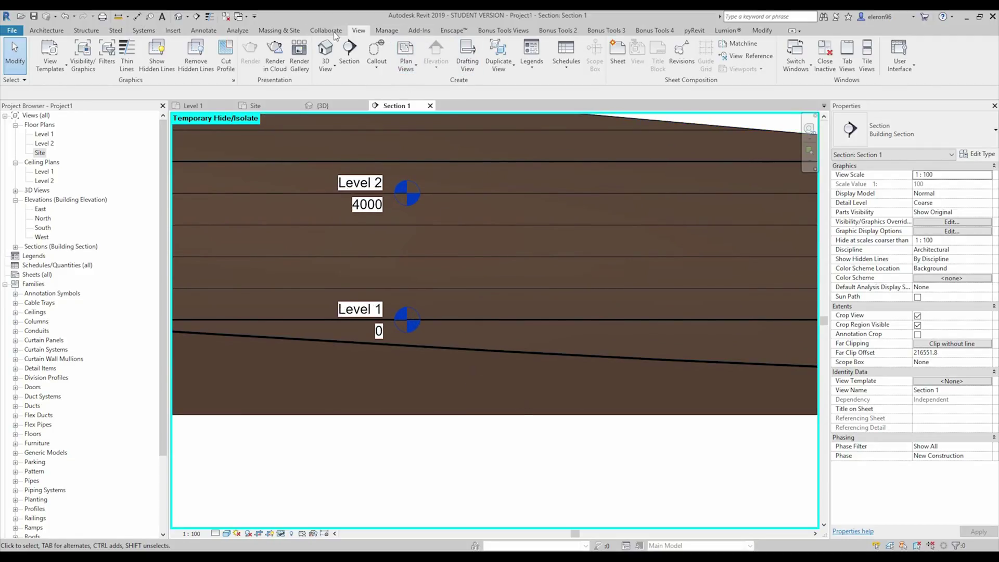
{"action": "left_click", "coordinate": [279, 30]}
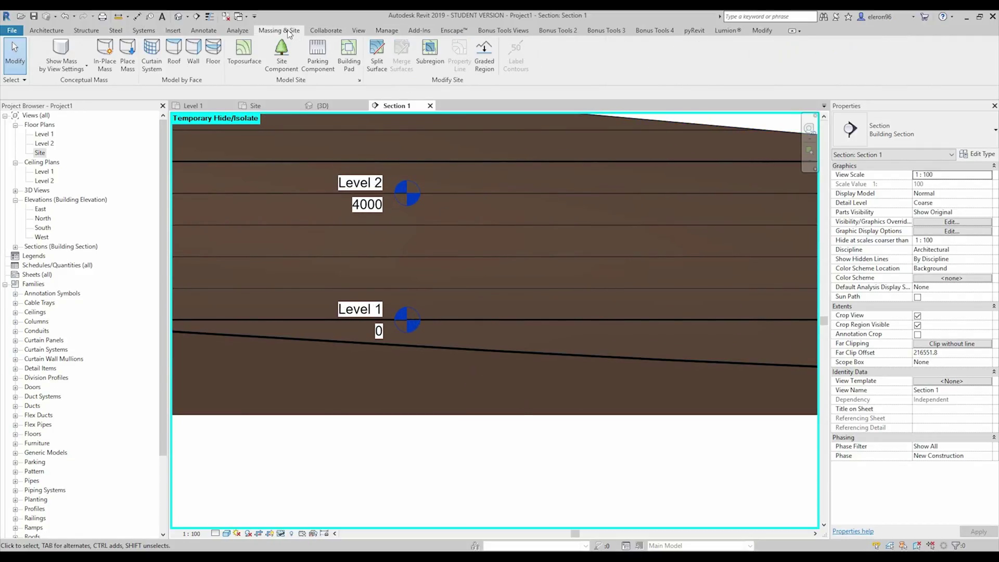
{"action": "left_click", "coordinate": [359, 80]}
{"action": "left_click_drag", "start_coordinate": [626, 164], "coordinate": [689, 161]}
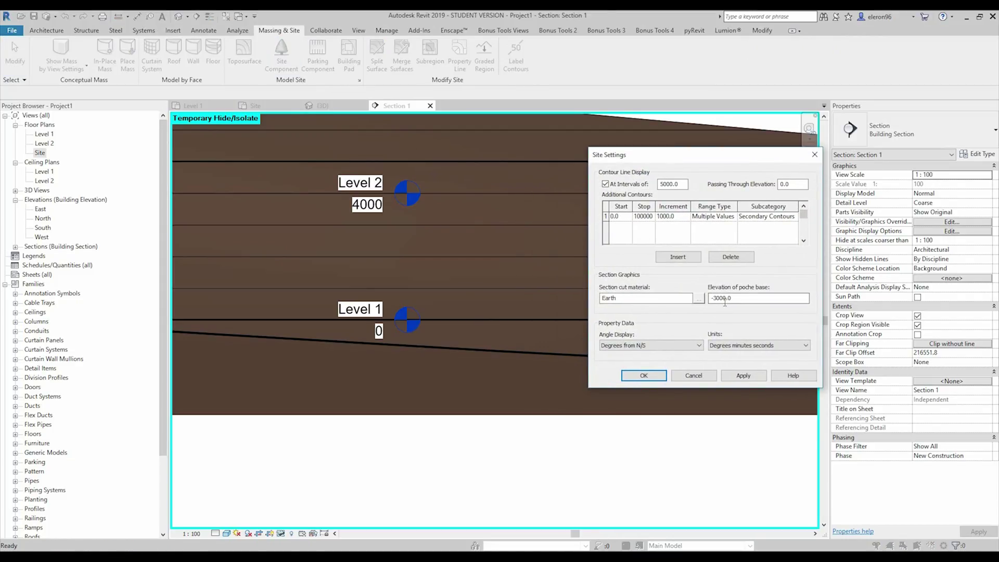
{"action": "left_click_drag", "start_coordinate": [749, 299], "coordinate": [716, 304]}
{"action": "type", "text": "10000"}
{"action": "left_click", "coordinate": [743, 375]}
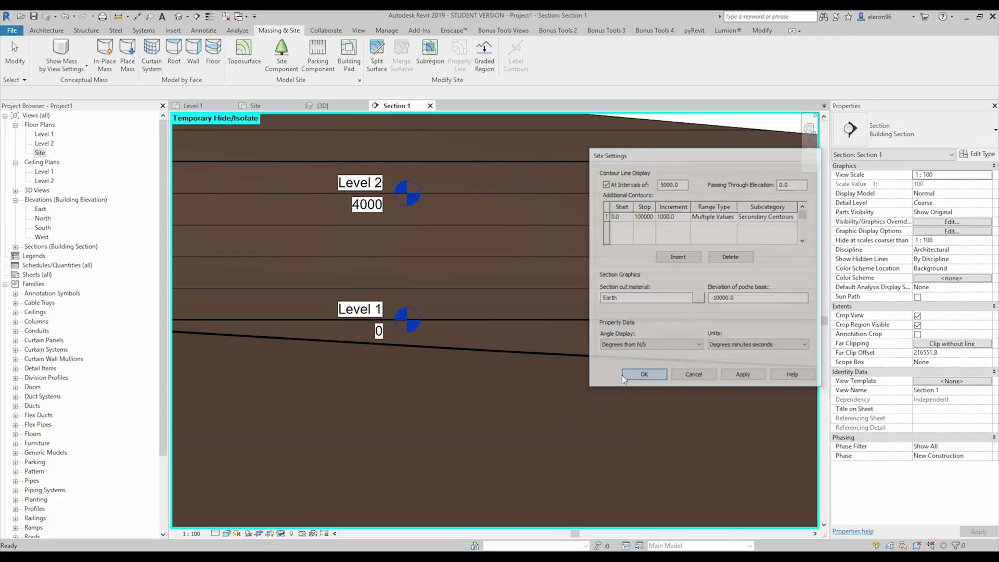
{"action": "left_click", "coordinate": [640, 375]}
Step: Measure the vertical distance from Level 1 to the bottom of the earth cut in the section
{"action": "scroll", "coordinate": [593, 425], "scroll_direction": "down", "scroll_amount": 3}
{"action": "scroll", "coordinate": [521, 417], "scroll_direction": "up", "scroll_amount": 2}
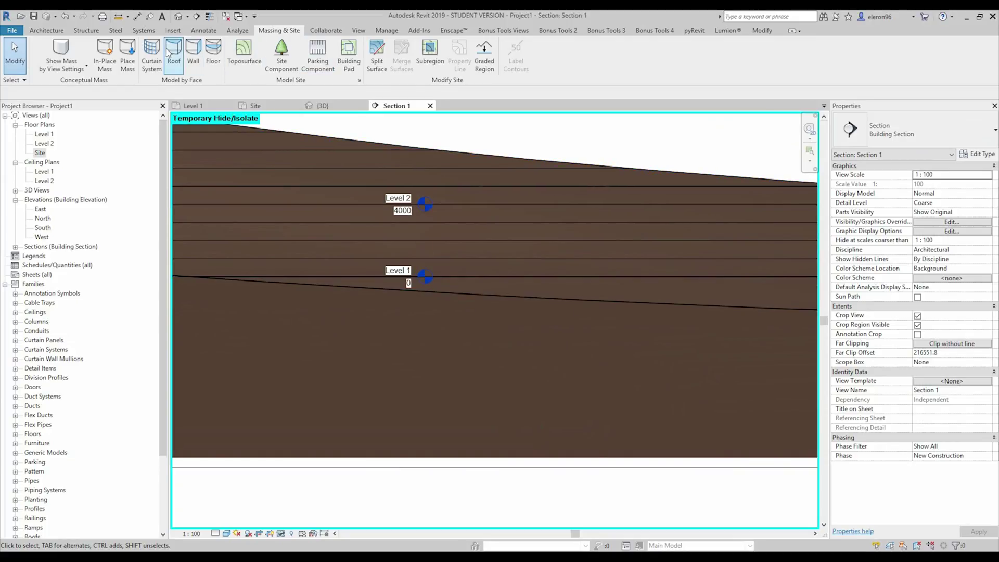
{"action": "left_click", "coordinate": [119, 17]}
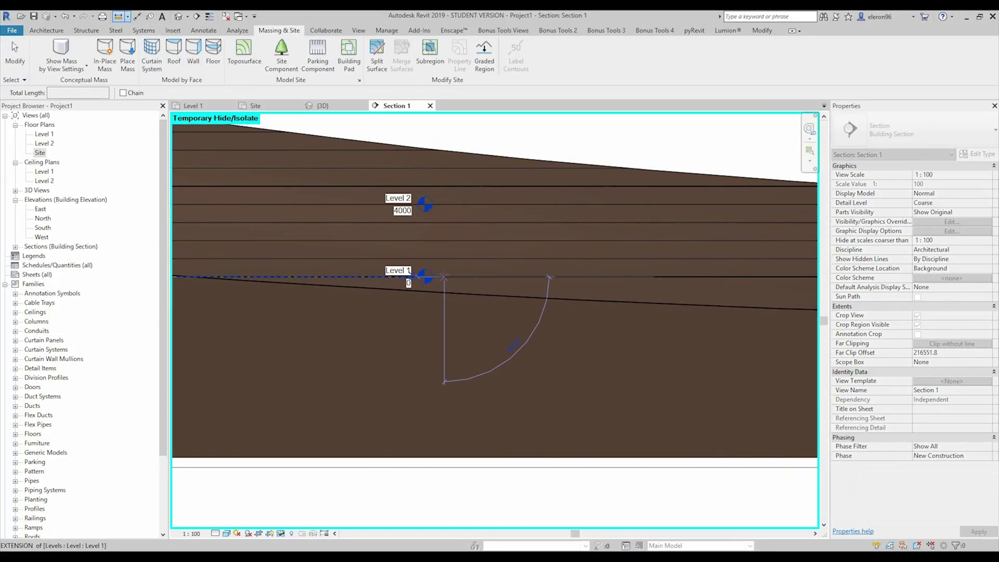
{"action": "left_click", "coordinate": [444, 460]}
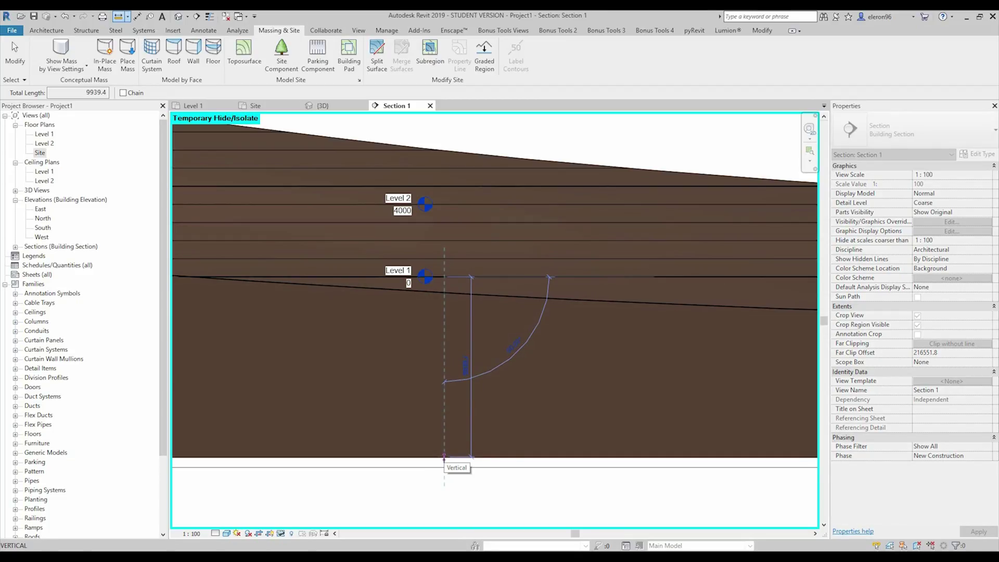
{"action": "key", "text": "Escape"}
{"action": "key", "text": "Escape"}
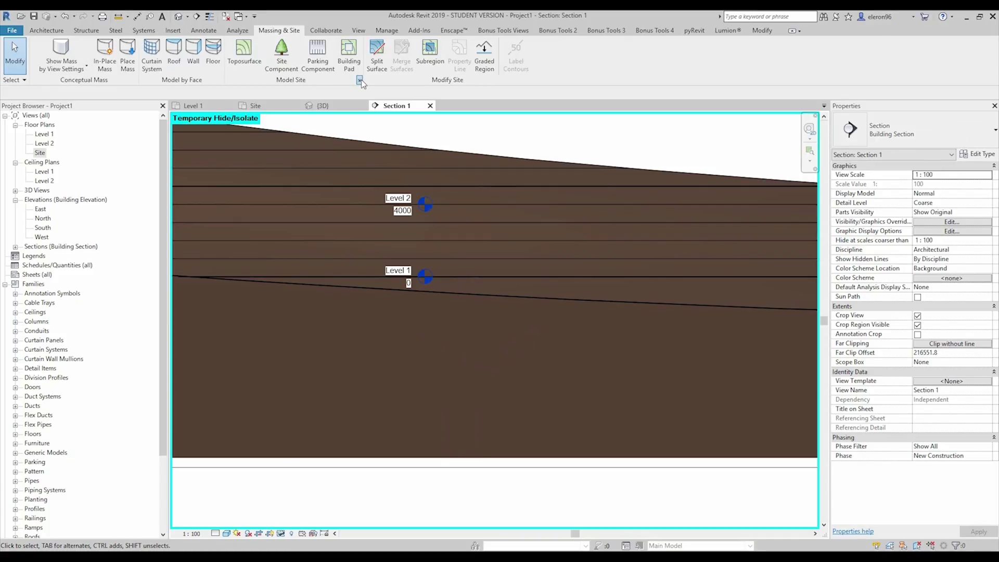
Step: Set the elevation of the poche base to -1000 in the site settings, apply it and close the dialog
{"action": "left_click", "coordinate": [360, 80]}
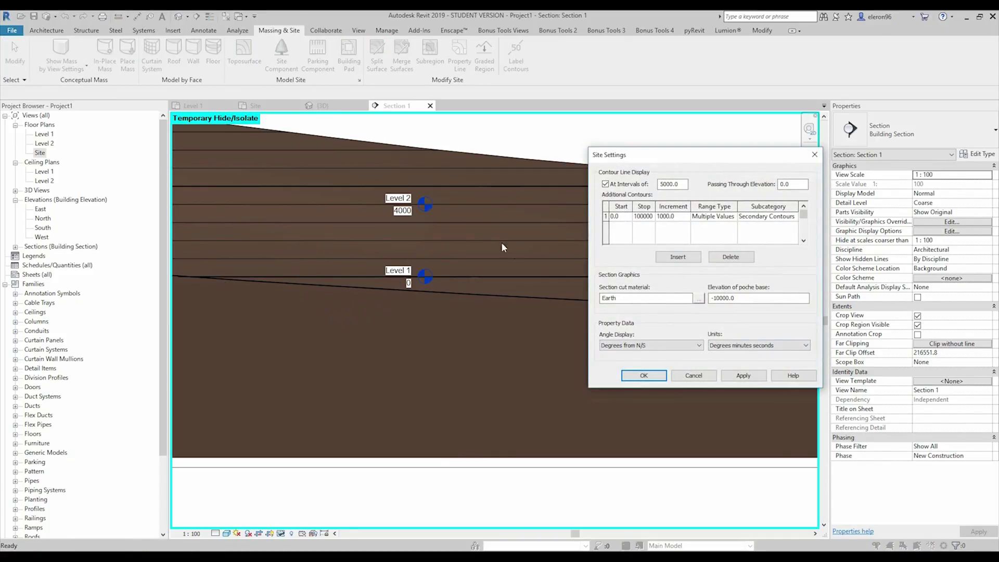
{"action": "left_click_drag", "start_coordinate": [755, 298], "coordinate": [717, 299]}
{"action": "type", "text": "1"}
{"action": "left_click", "coordinate": [744, 377]}
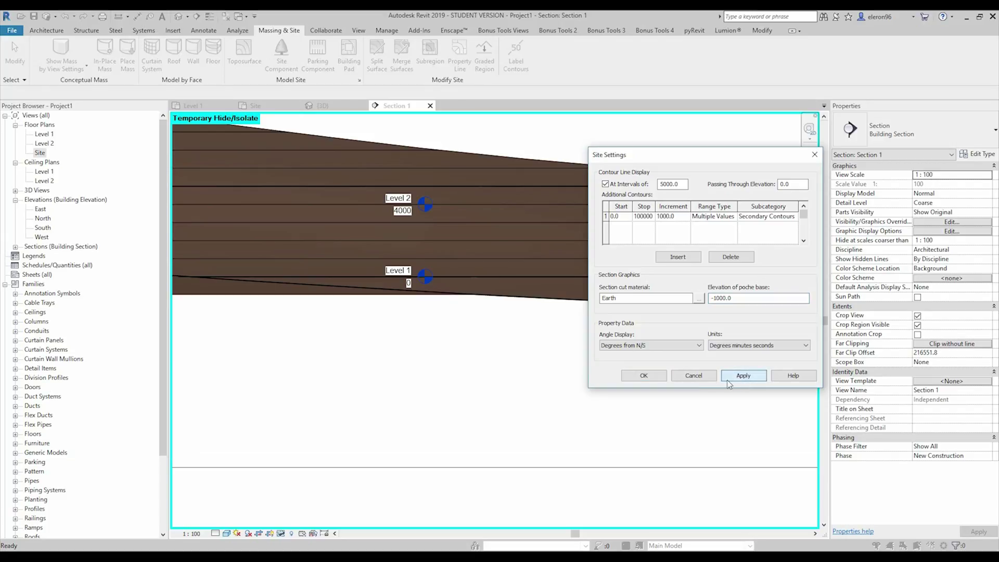
{"action": "left_click", "coordinate": [645, 376]}
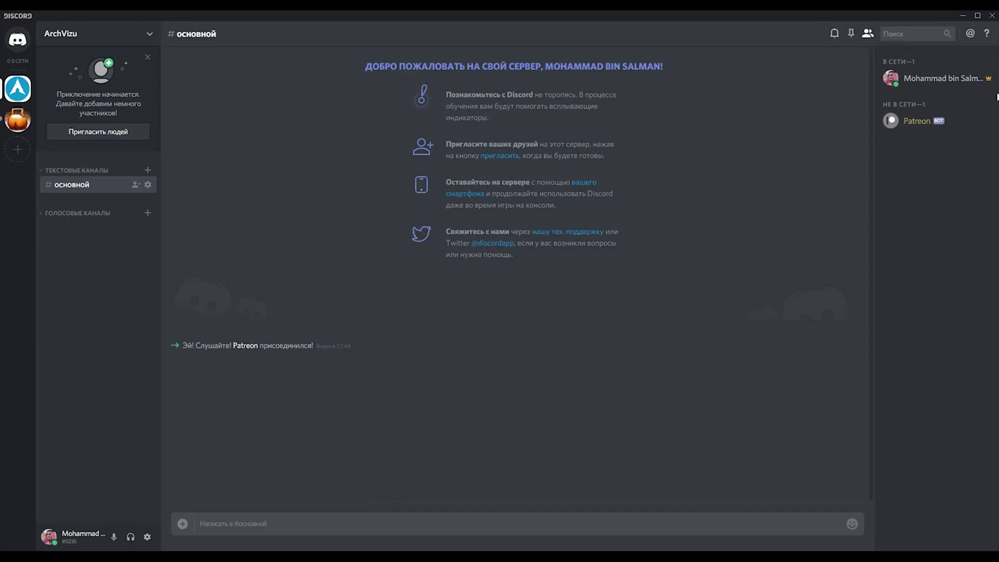
Step: Minimize the Discord window to show the Patreon page in the browser
{"action": "left_click", "coordinate": [963, 16]}
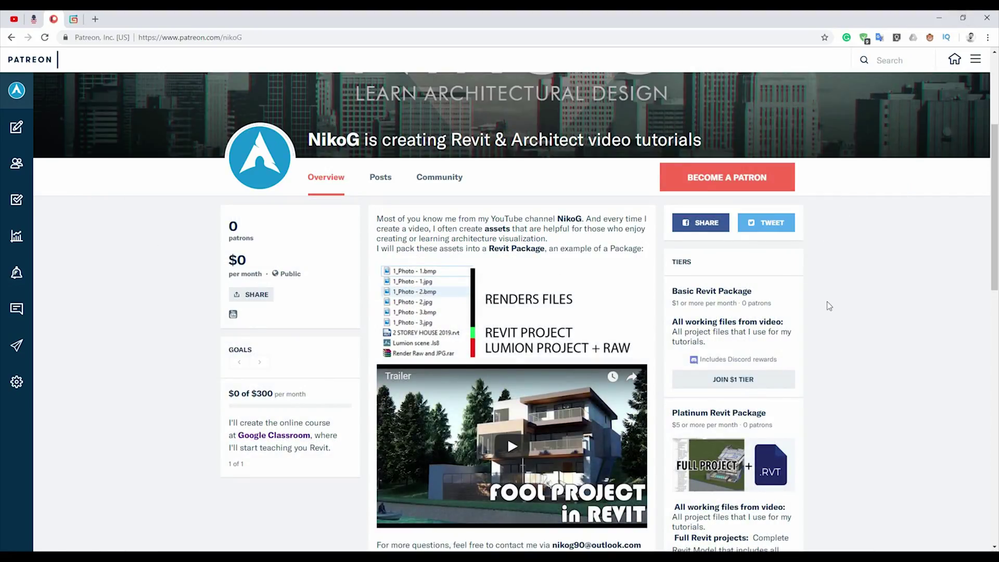